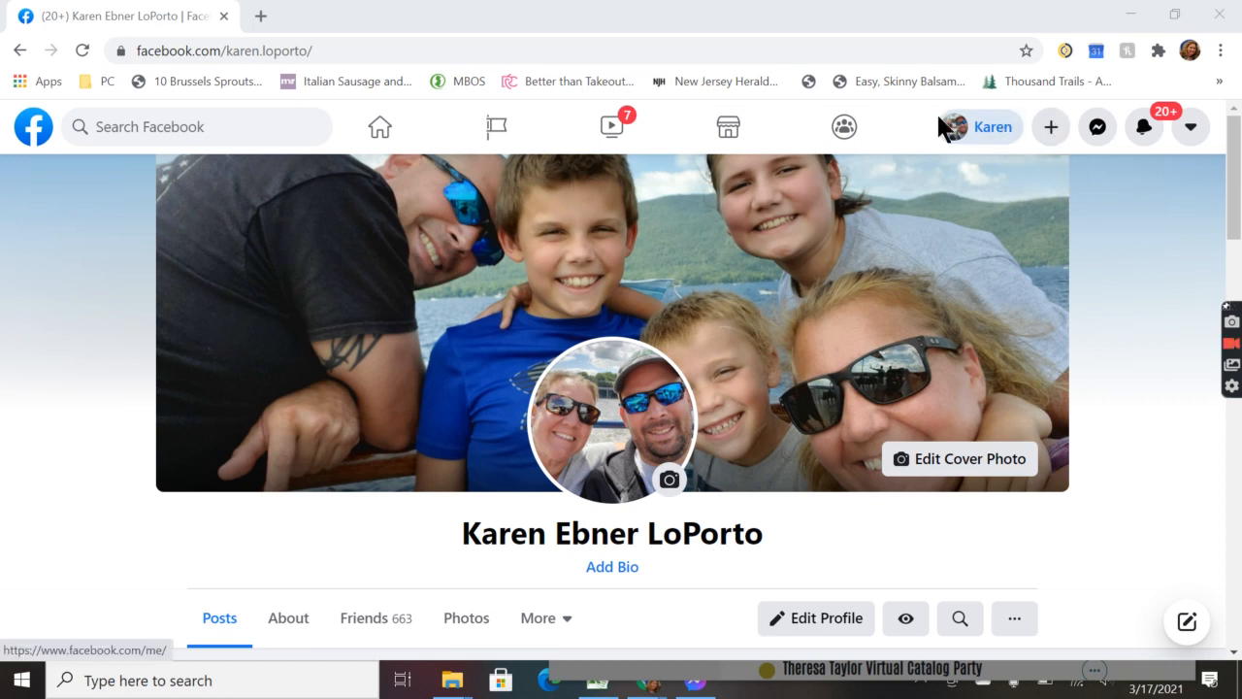
Step: Start a new Group from the + Create menu and put the cursor in the Group name field
click(1053, 128)
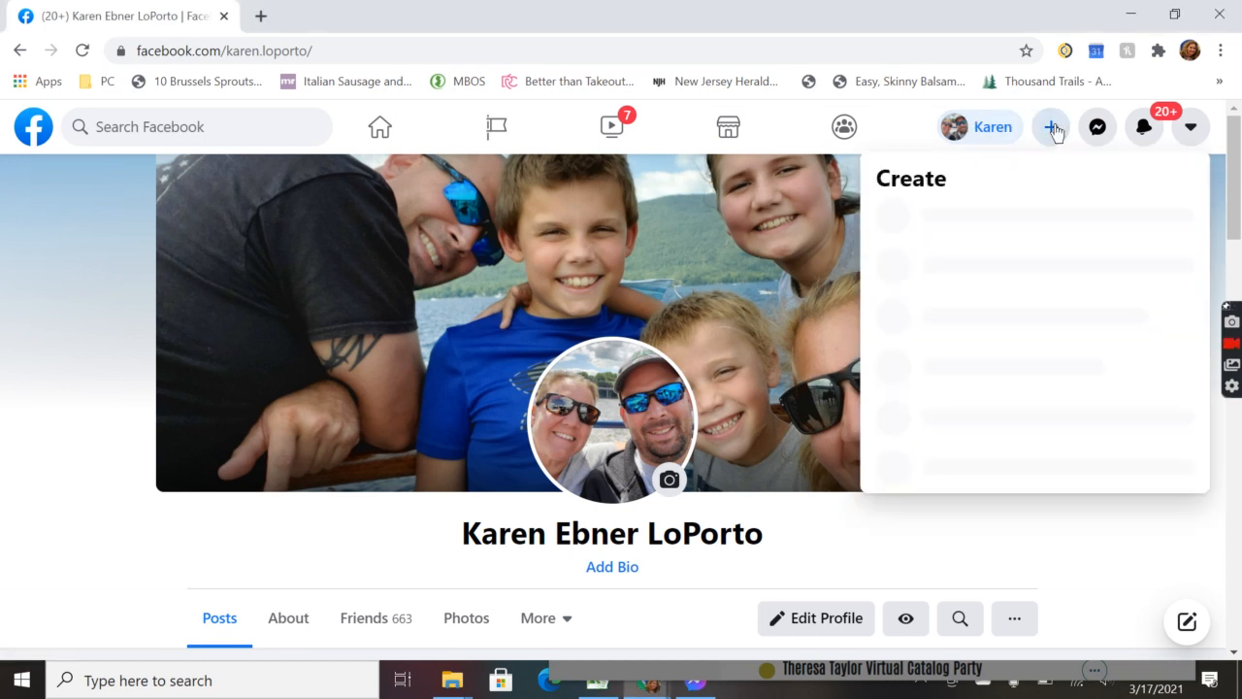
click(1013, 539)
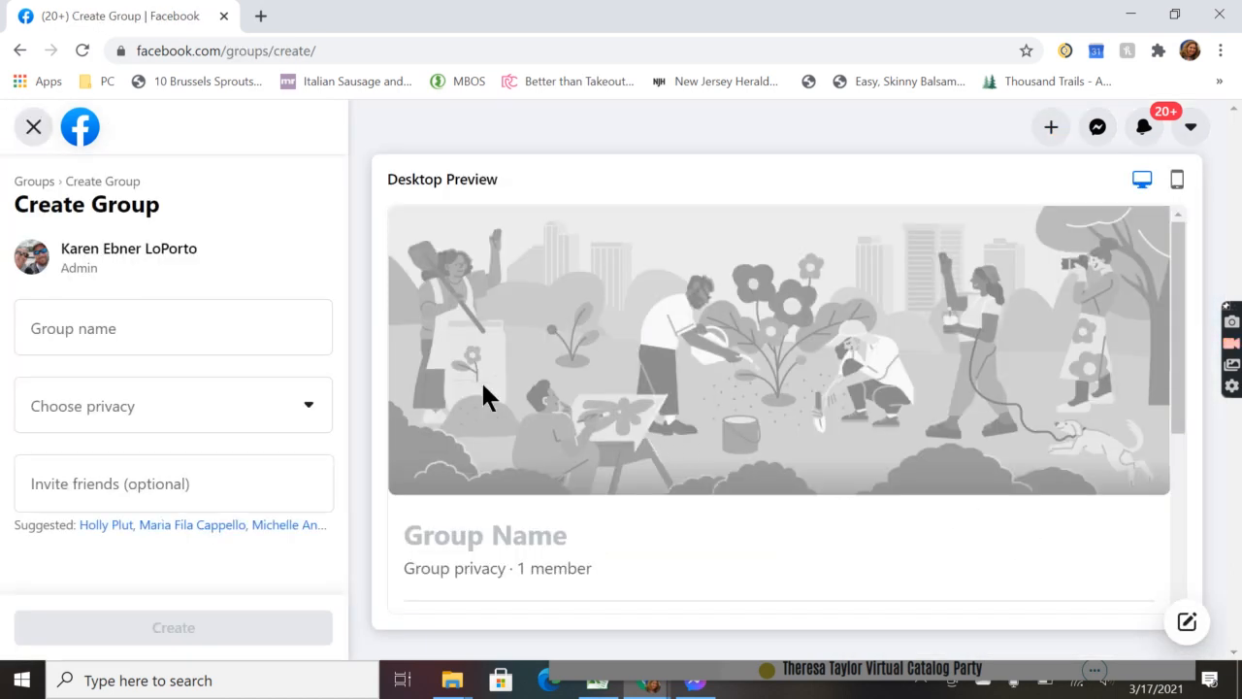
click(306, 331)
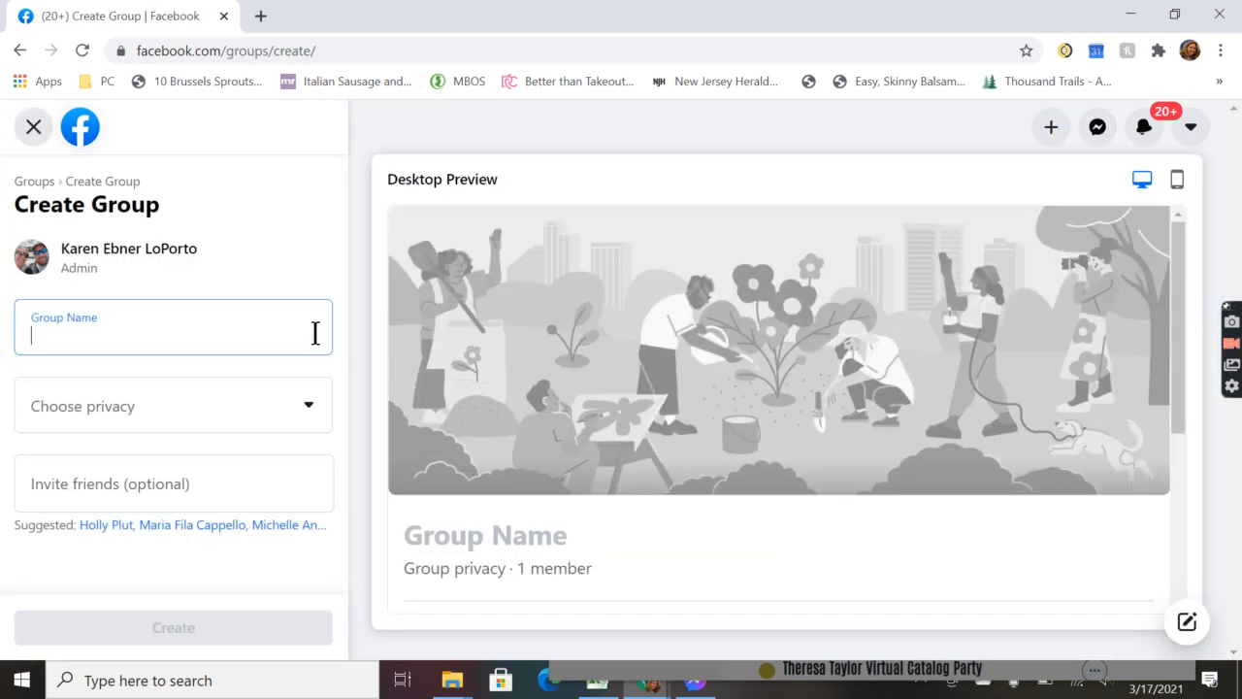
Step: Enter the host's name followed by 'Pampered Chef Marching into Spring Party!' as the group name, fixing typos
text(Pa)
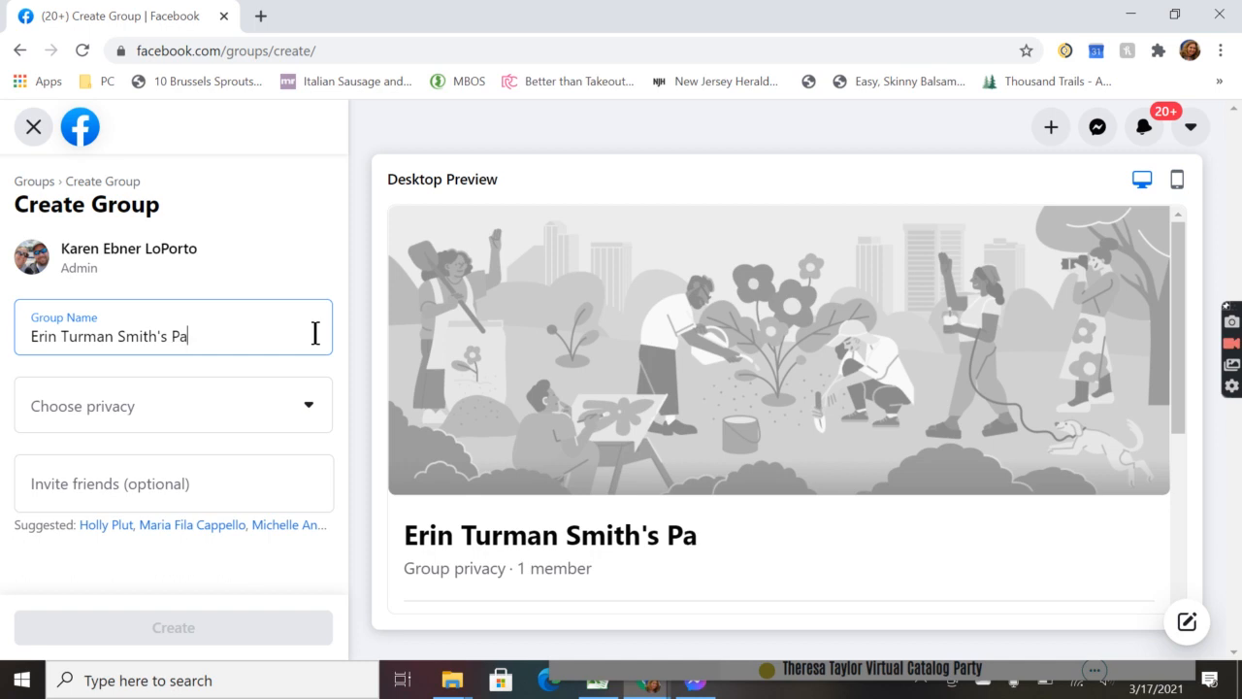
text(mpered Chef)
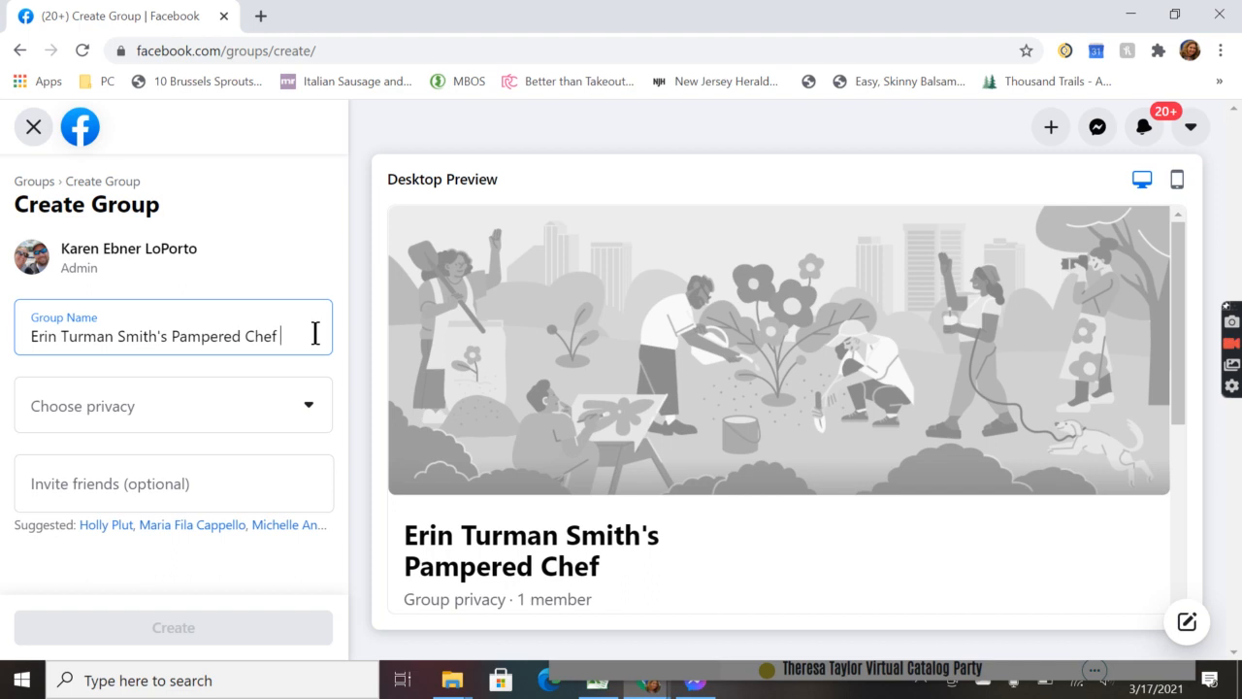
text( Marching into Sp)
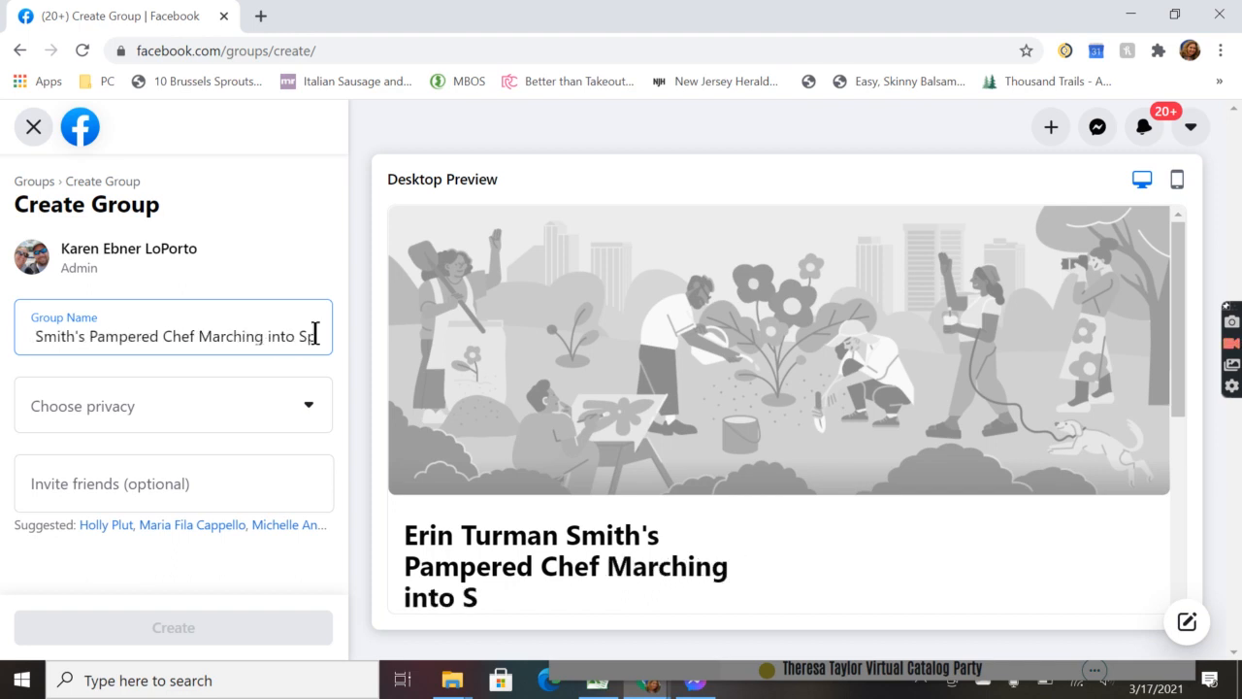
text(ing Par)
key(BackSpace)
key(BackSpace)
key(BackSpace)
key(BackSpace)
key(BackSpace)
key(BackSpace)
key(BackSpace)
text(ring)
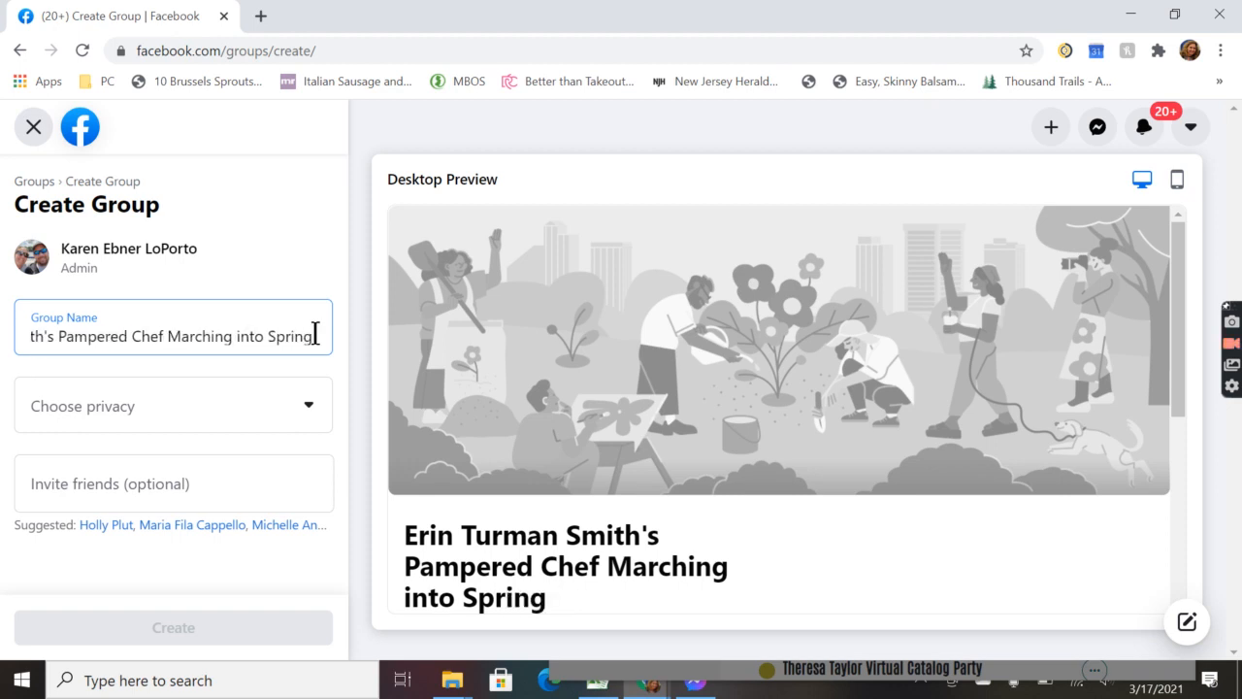
text( Party!)
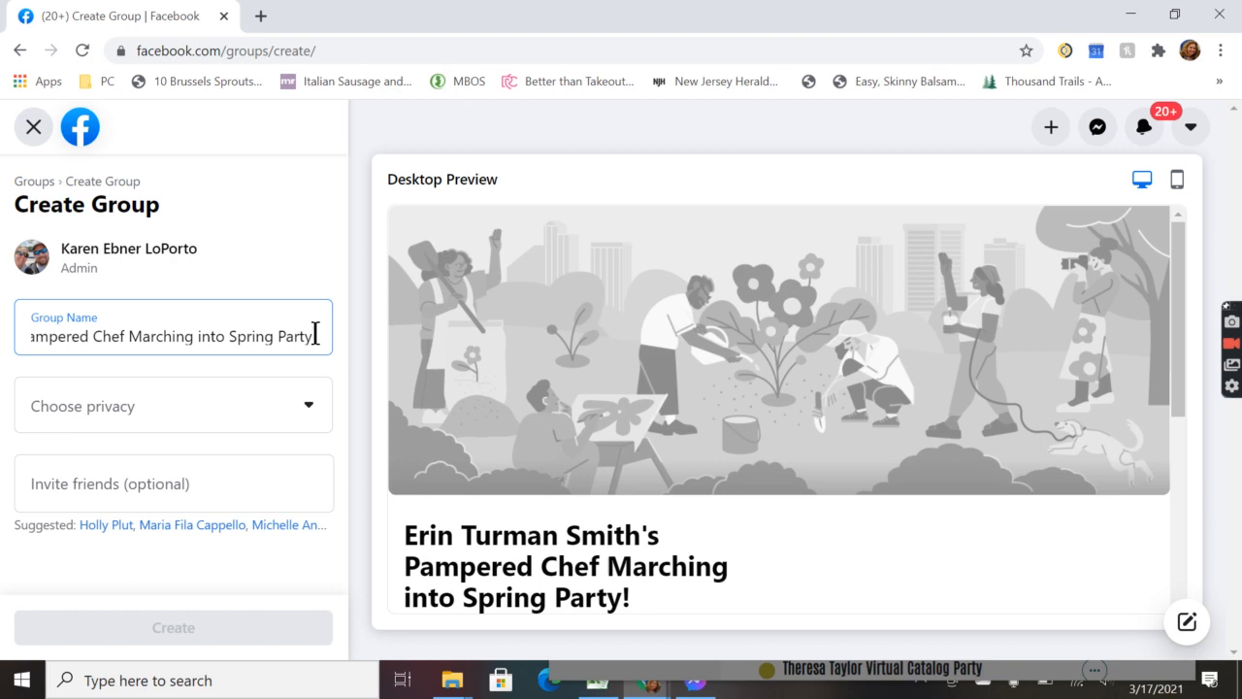
key(Home)
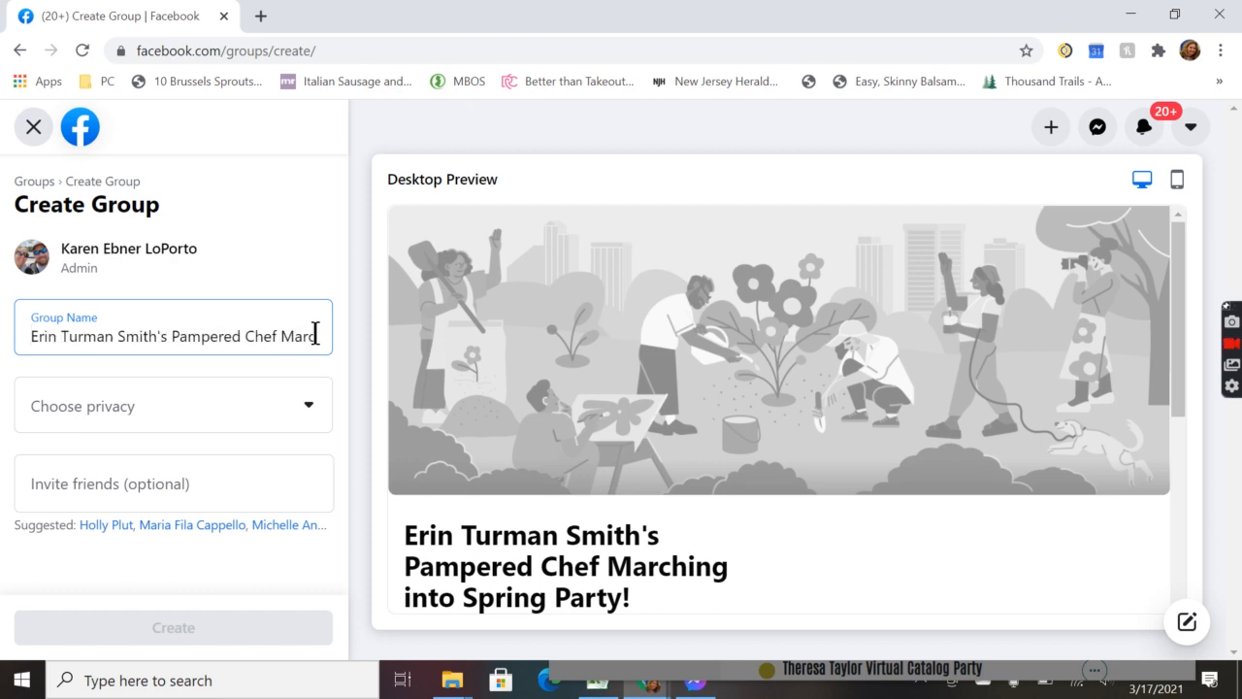
Step: Insert four tulip emojis, found by searching 'flow', at the start of the group name
right_click(27, 340)
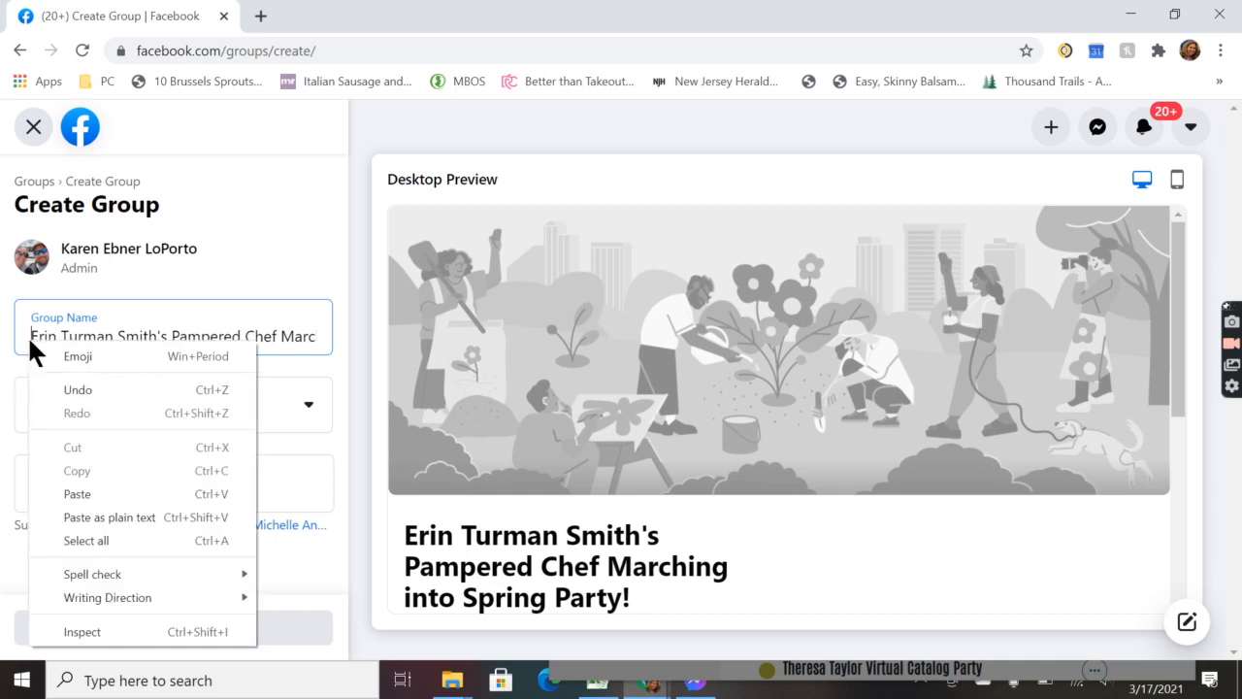
click(71, 347)
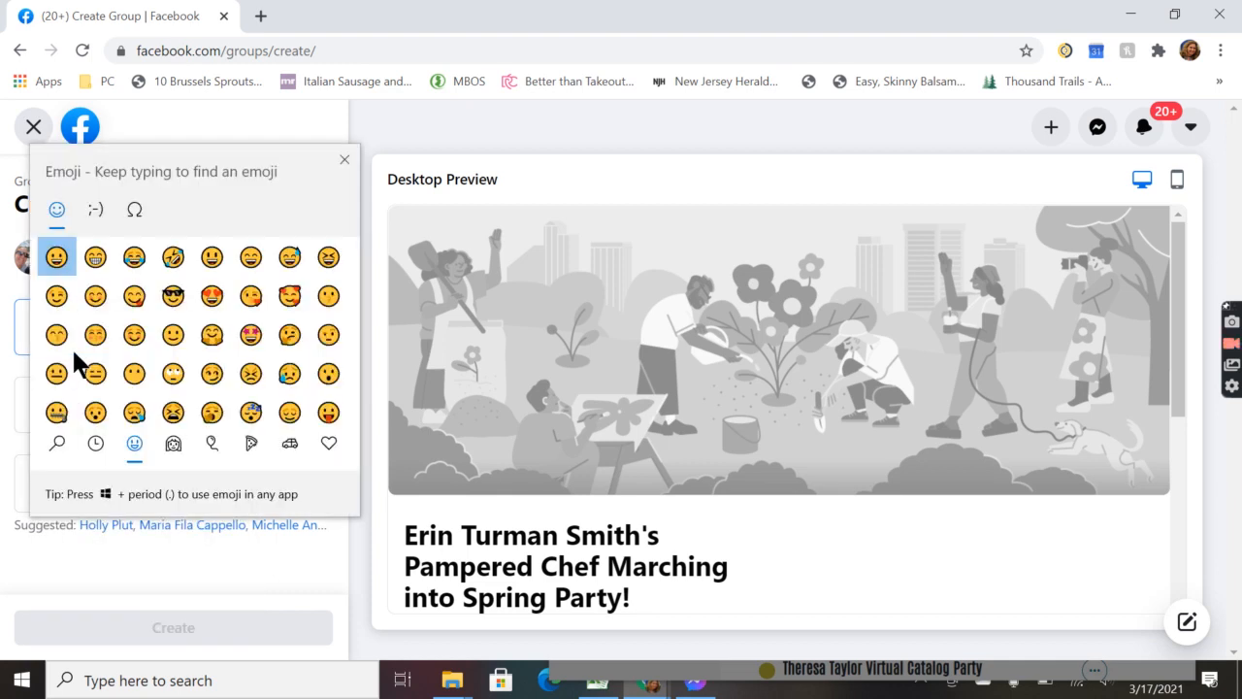
text(flow)
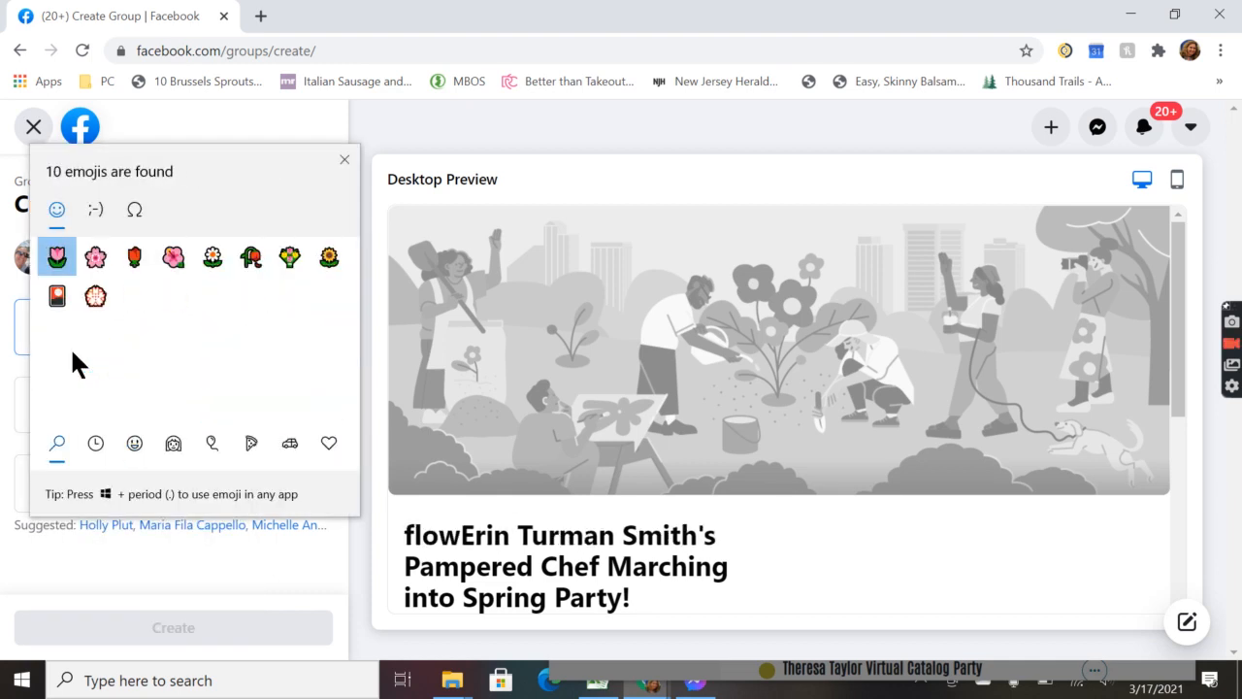
click(57, 261)
click(57, 260)
click(57, 260)
click(58, 264)
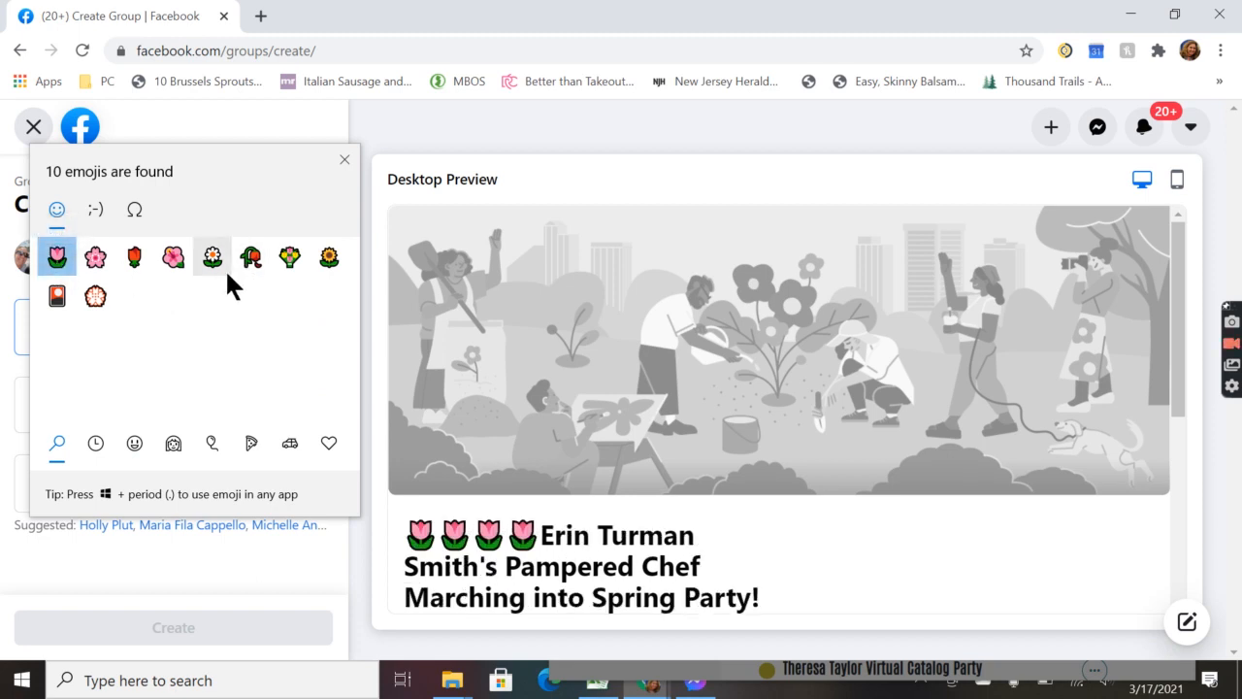
click(345, 160)
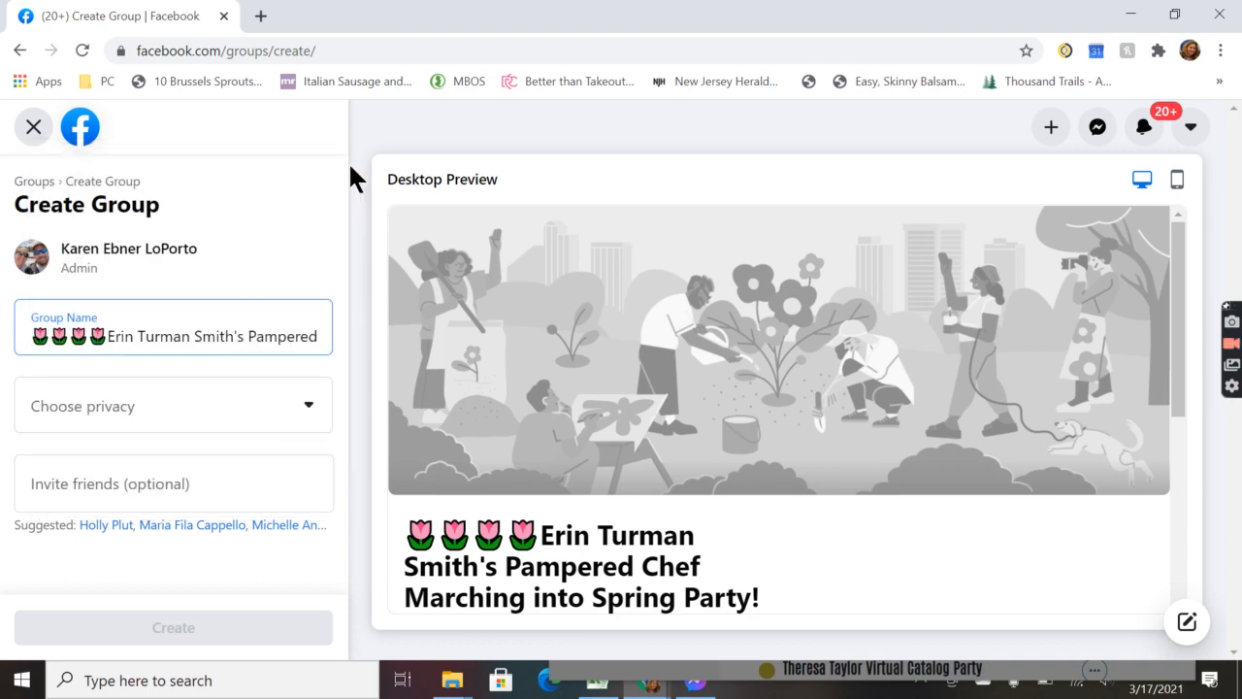
Step: Set privacy to Private, create the group, then go to Moderation Alerts in the Manage Group sidebar
click(179, 415)
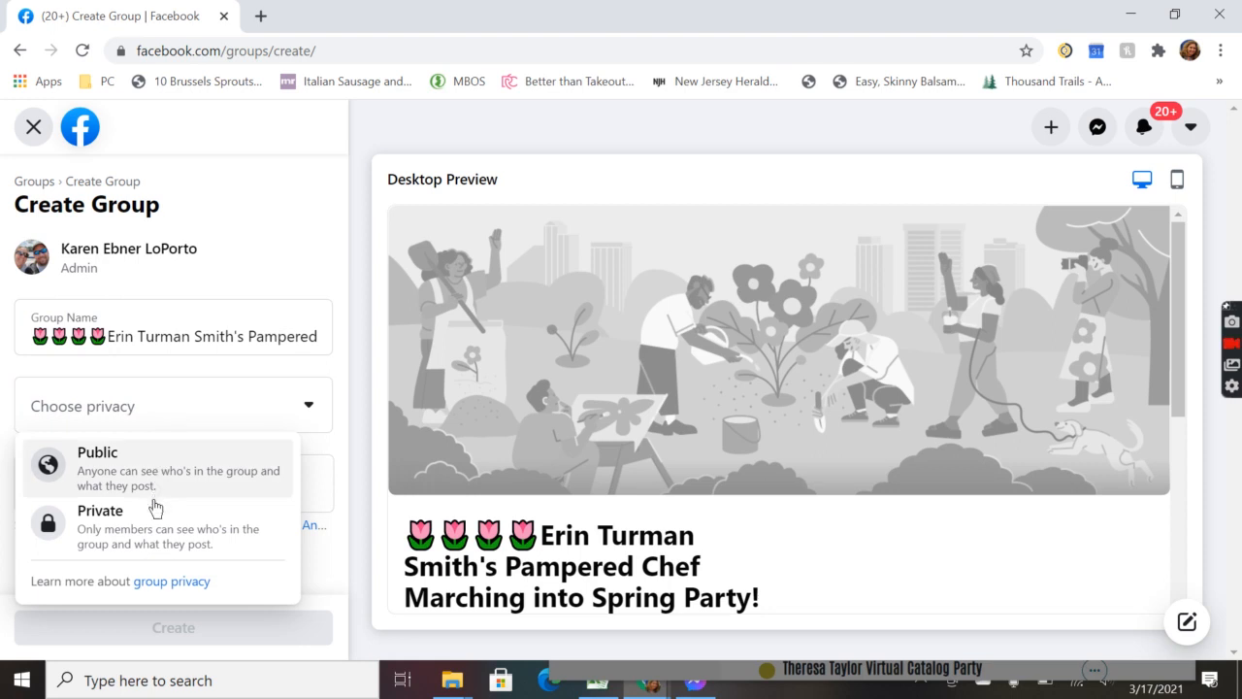
click(152, 537)
click(160, 630)
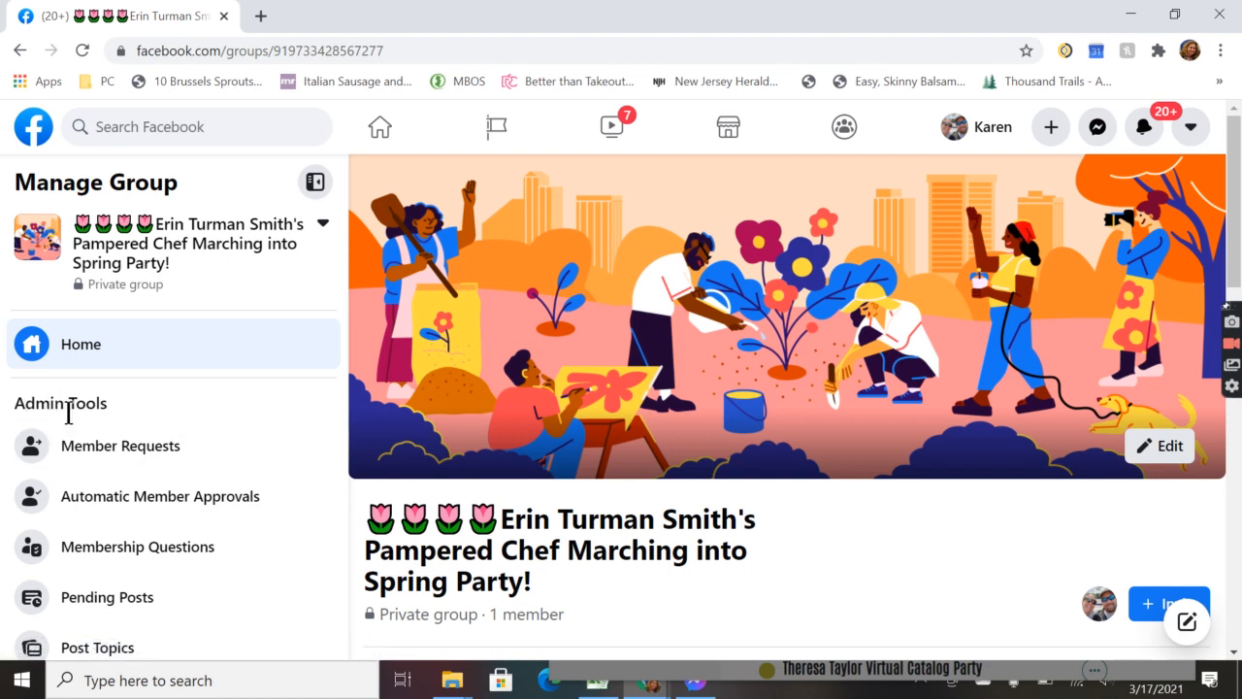
scroll(121, 441, down, 4)
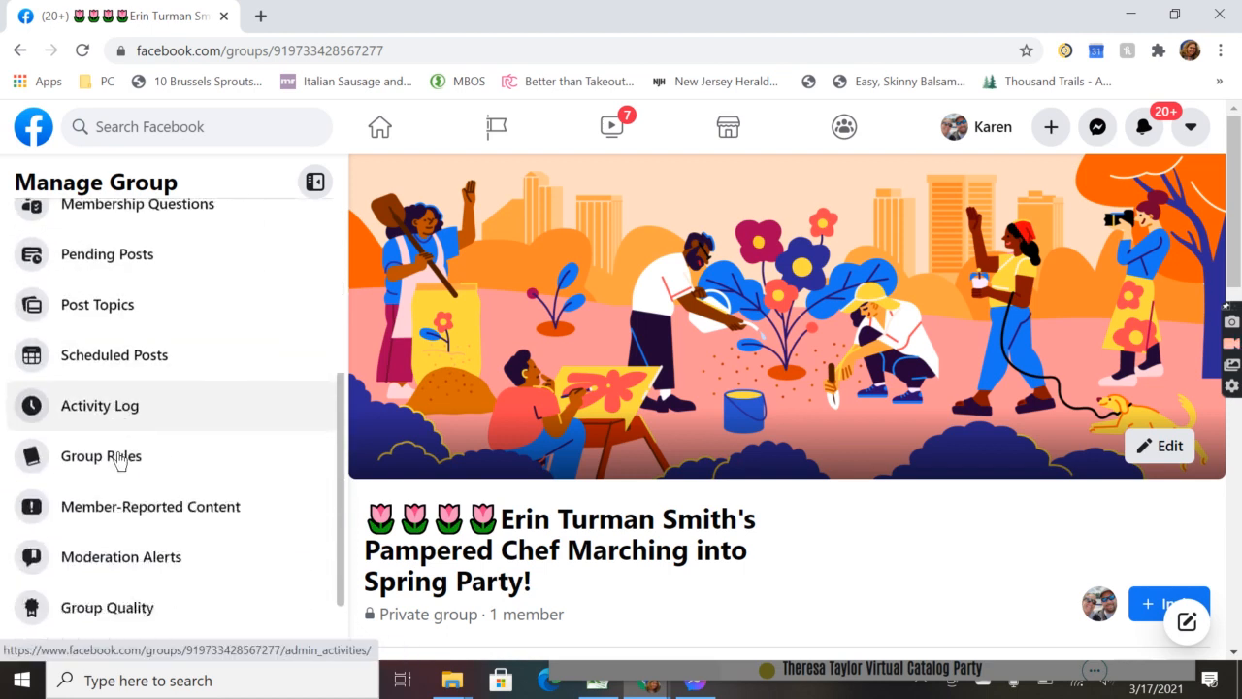
click(120, 512)
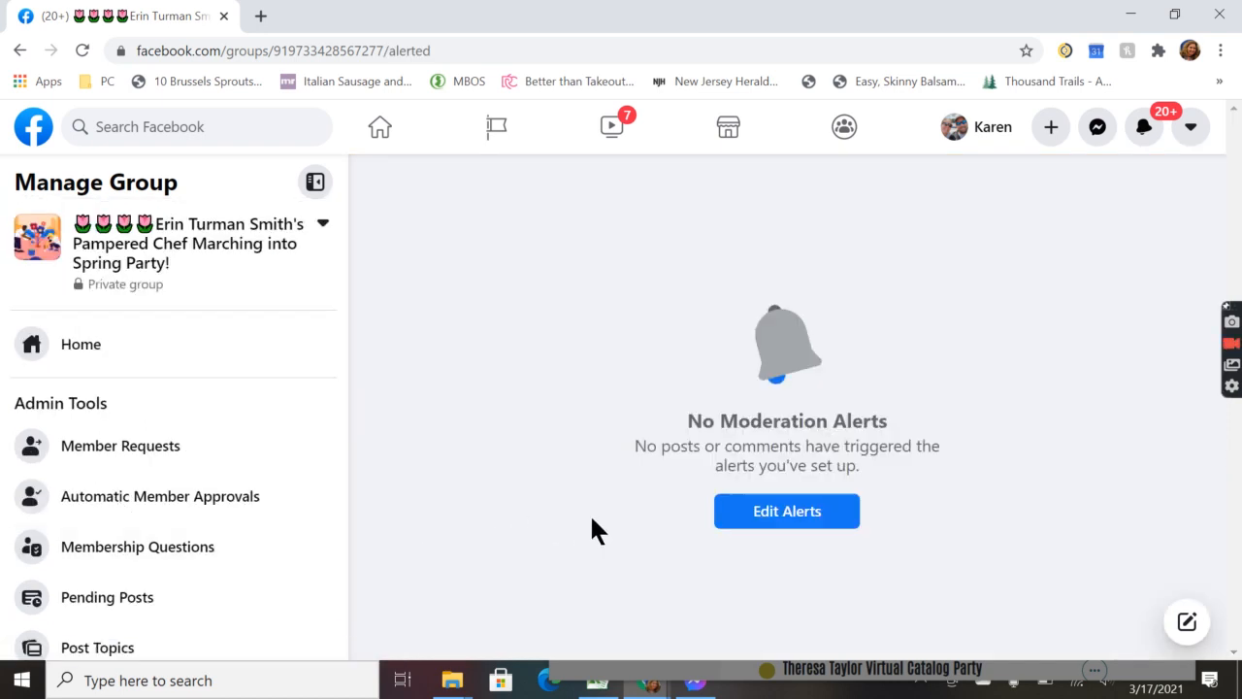
Step: Open the Keywords alert creator and snap the 'Setting up a Group in Facebook' document to the right half
click(773, 521)
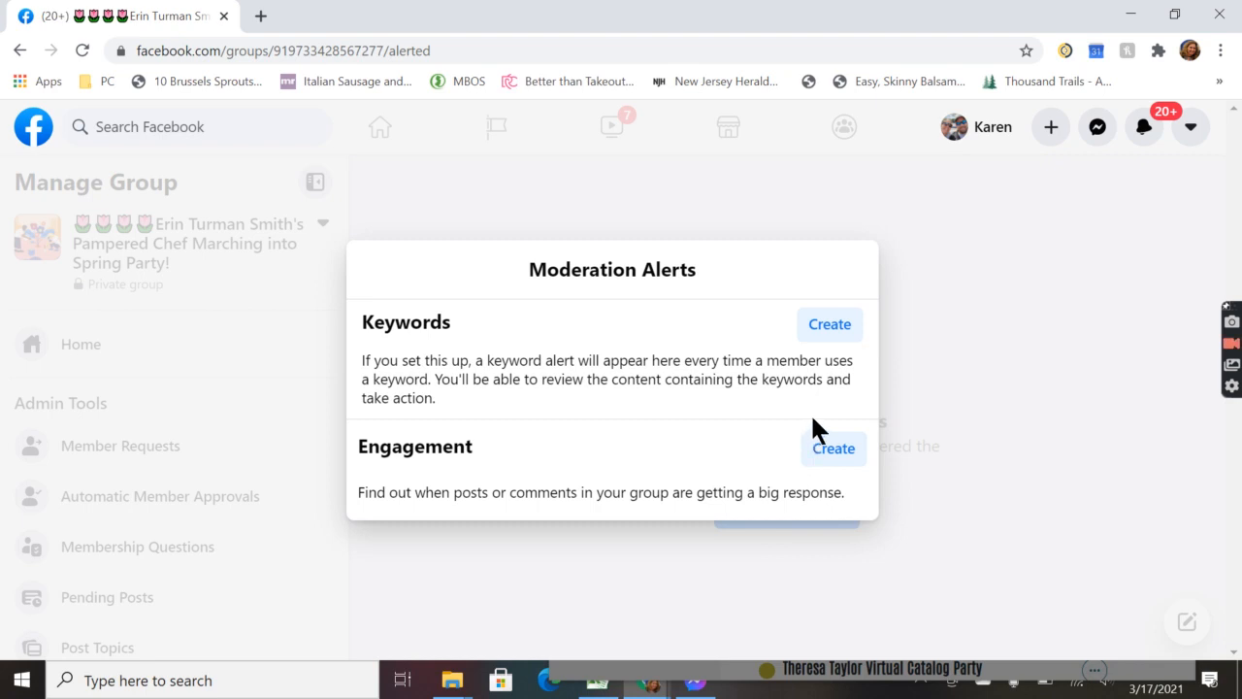
click(813, 334)
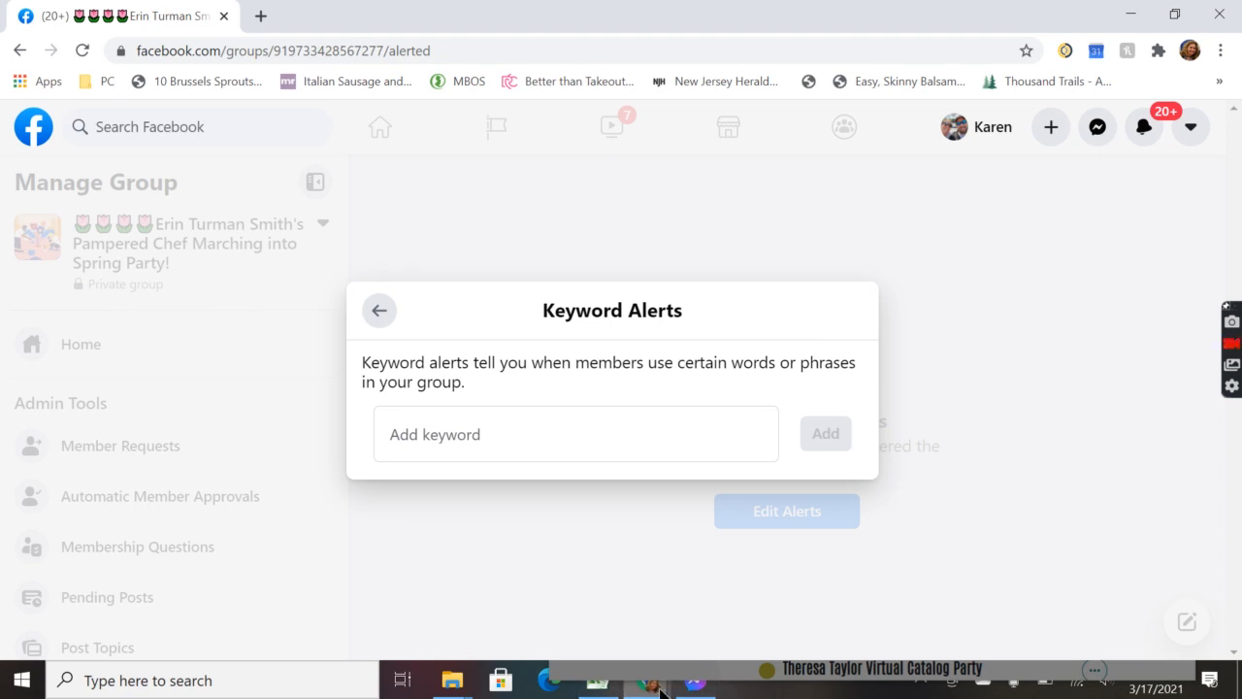
mouse_move(660, 687)
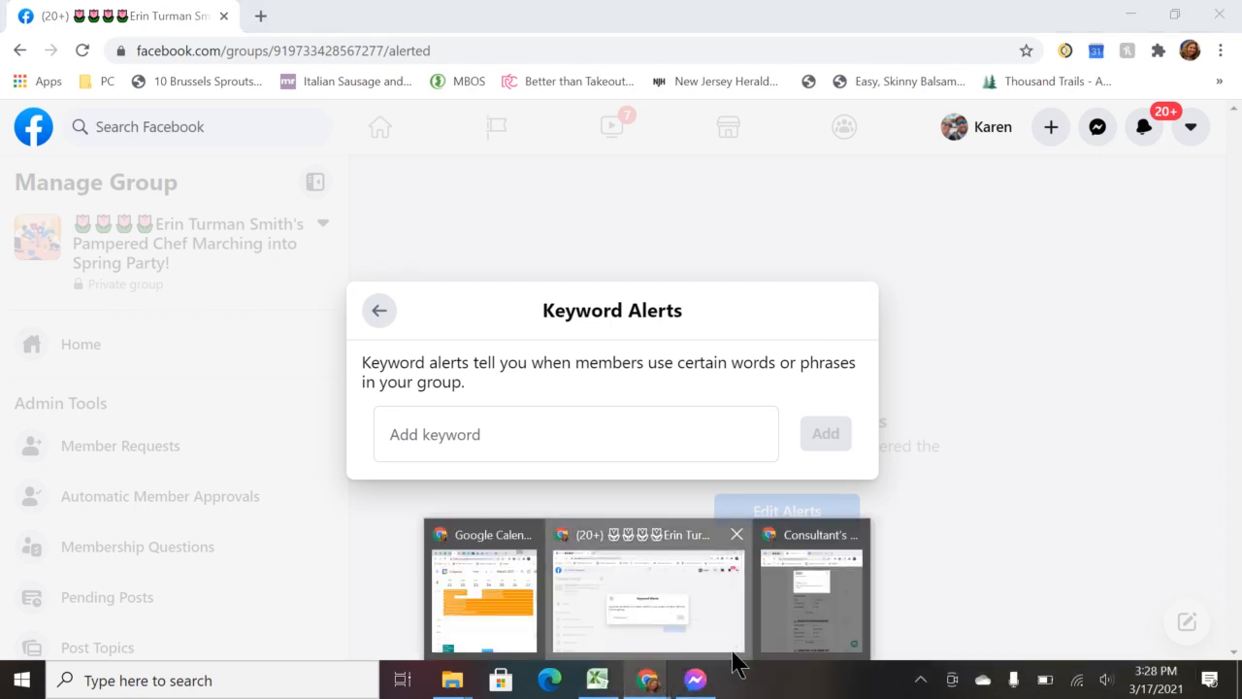
mouse_move(771, 660)
click(791, 627)
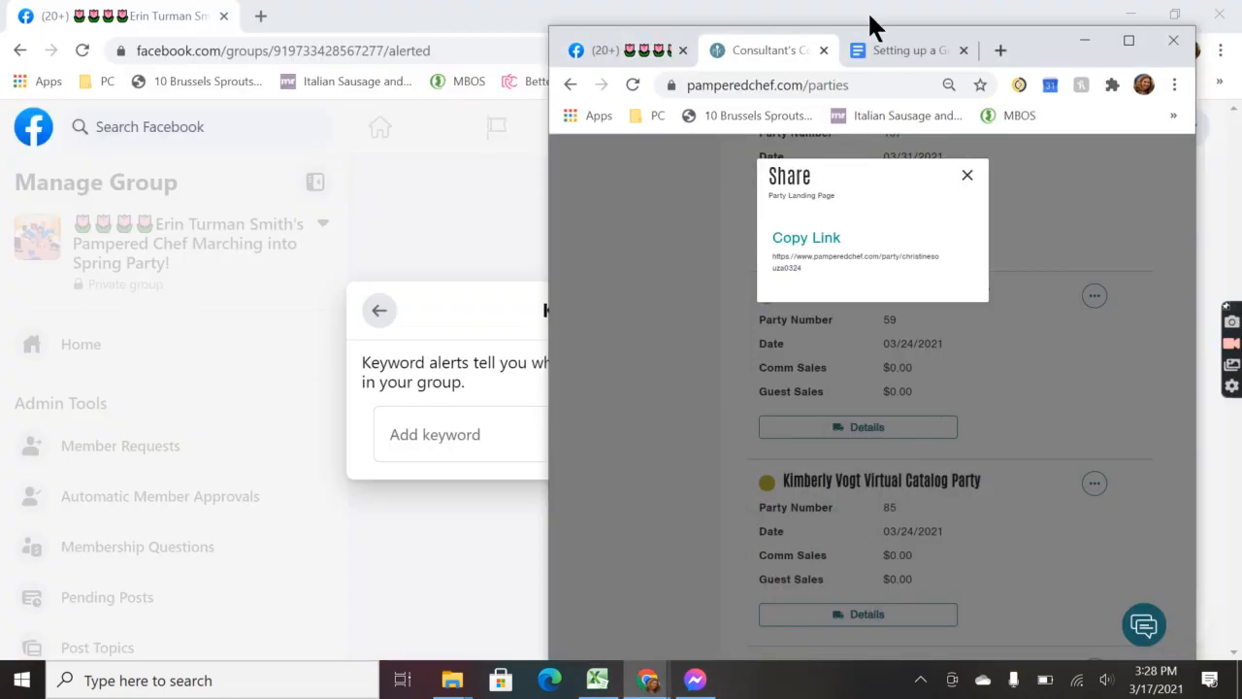
click(910, 50)
click(1174, 14)
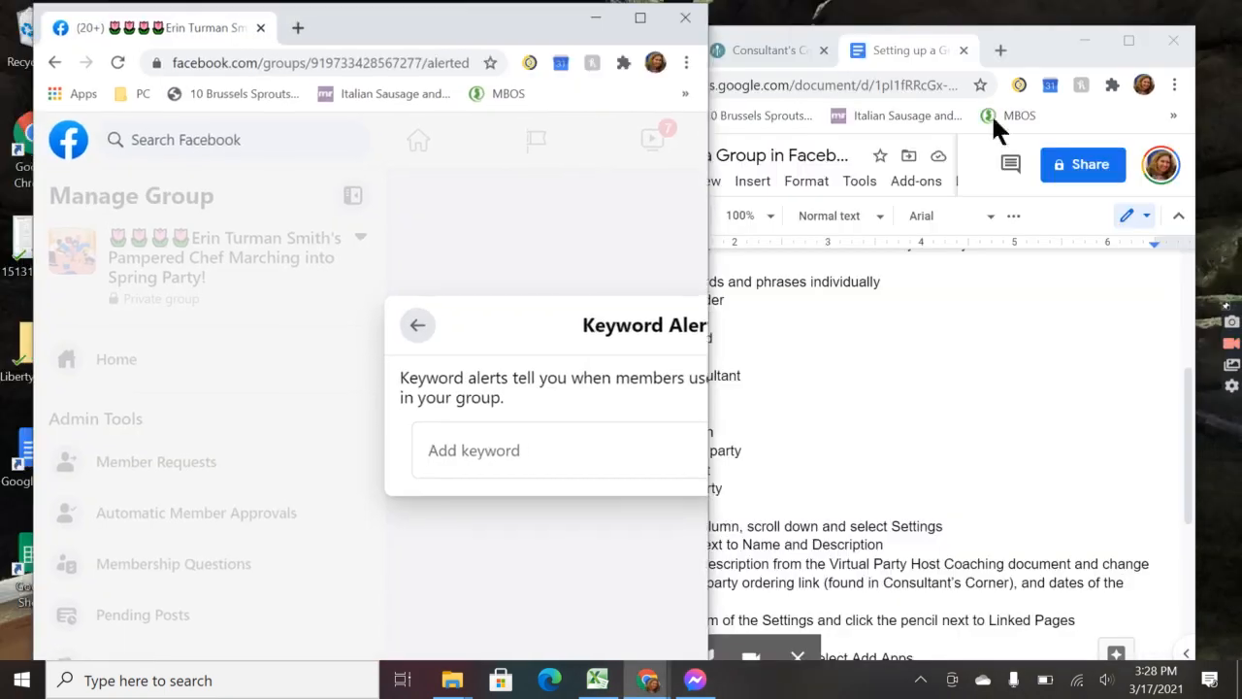
drag(1058, 35, 1213, 61)
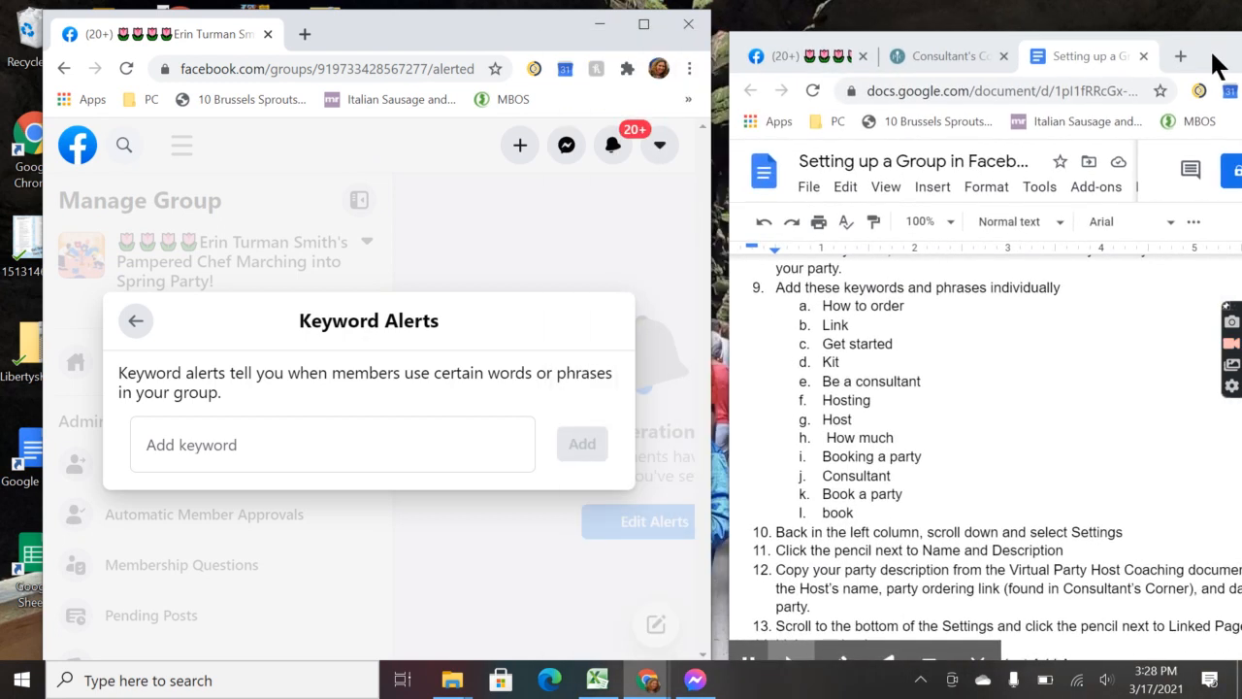
Step: Add keyword alerts 'how to order', 'link', 'get started', 'kit' and 'be a consultant'
click(466, 423)
text(how to order)
key(Return)
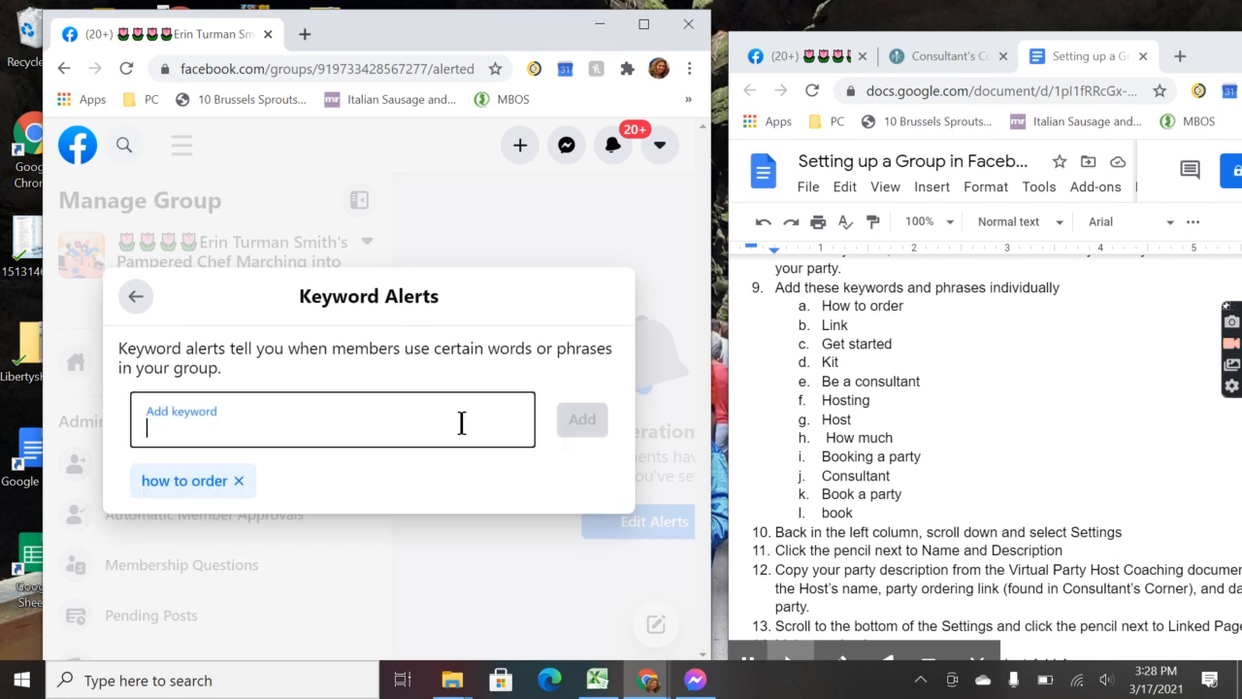
text(link)
key(Return)
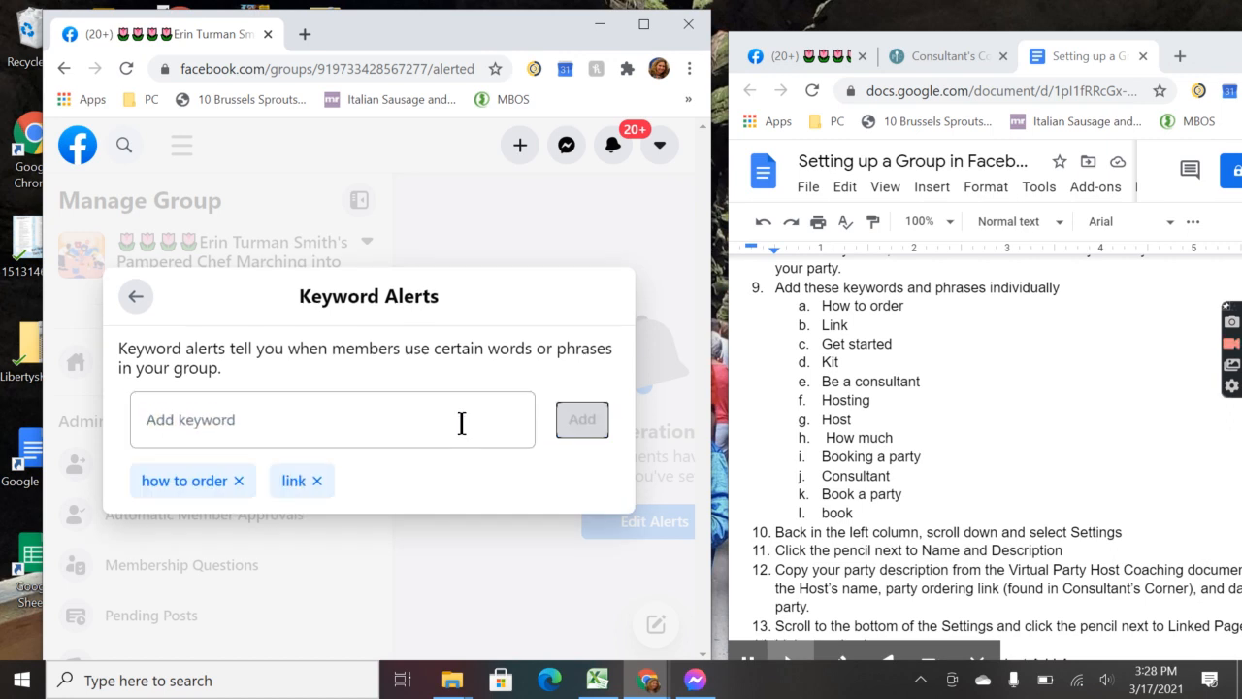
text(get started)
key(Return)
text(kit)
key(Return)
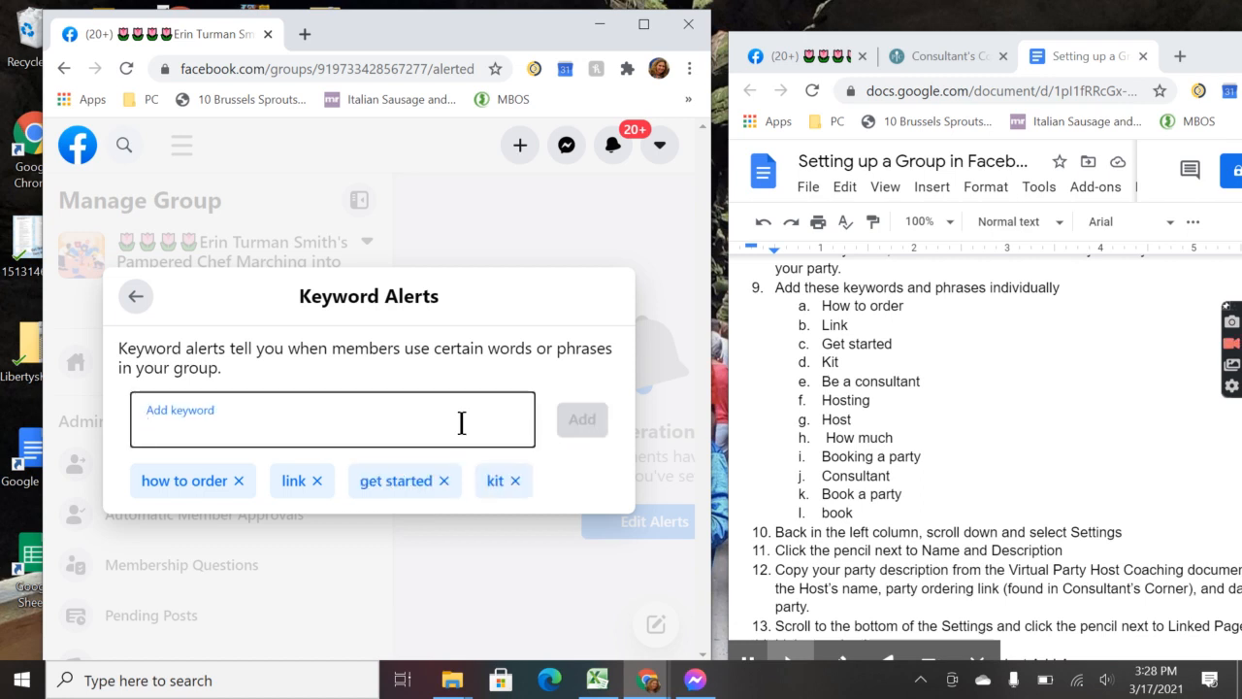
text(be a consultn)
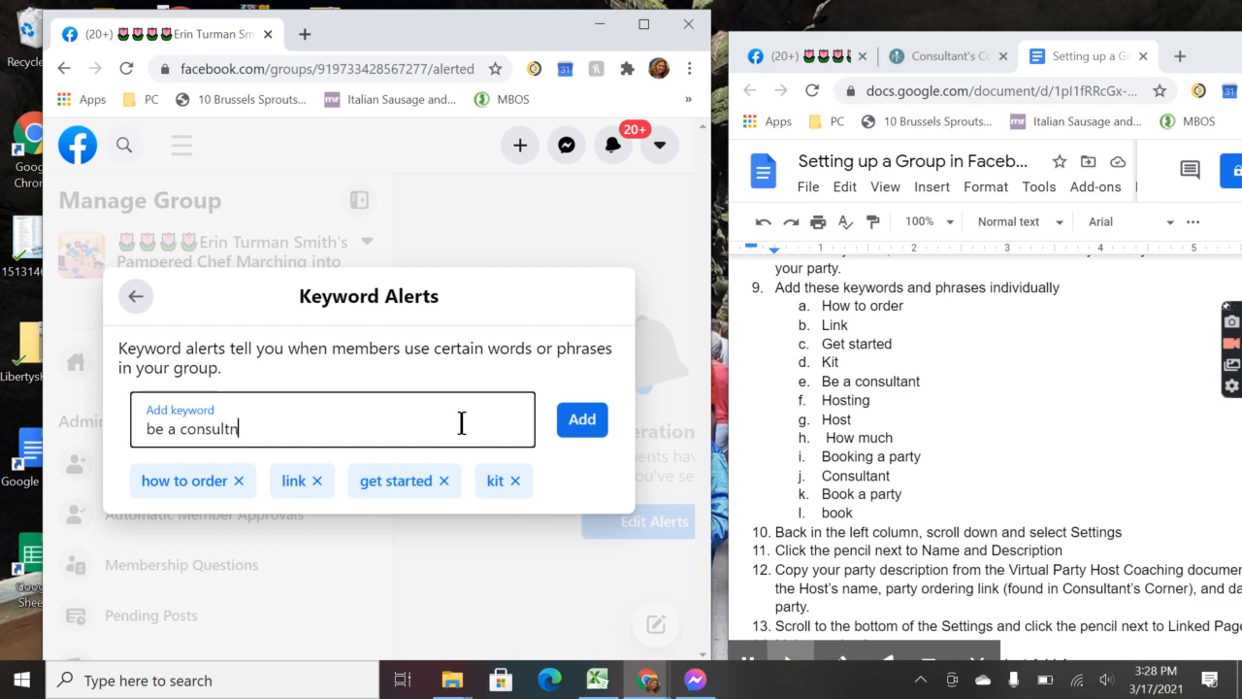
text(at)
key(Return)
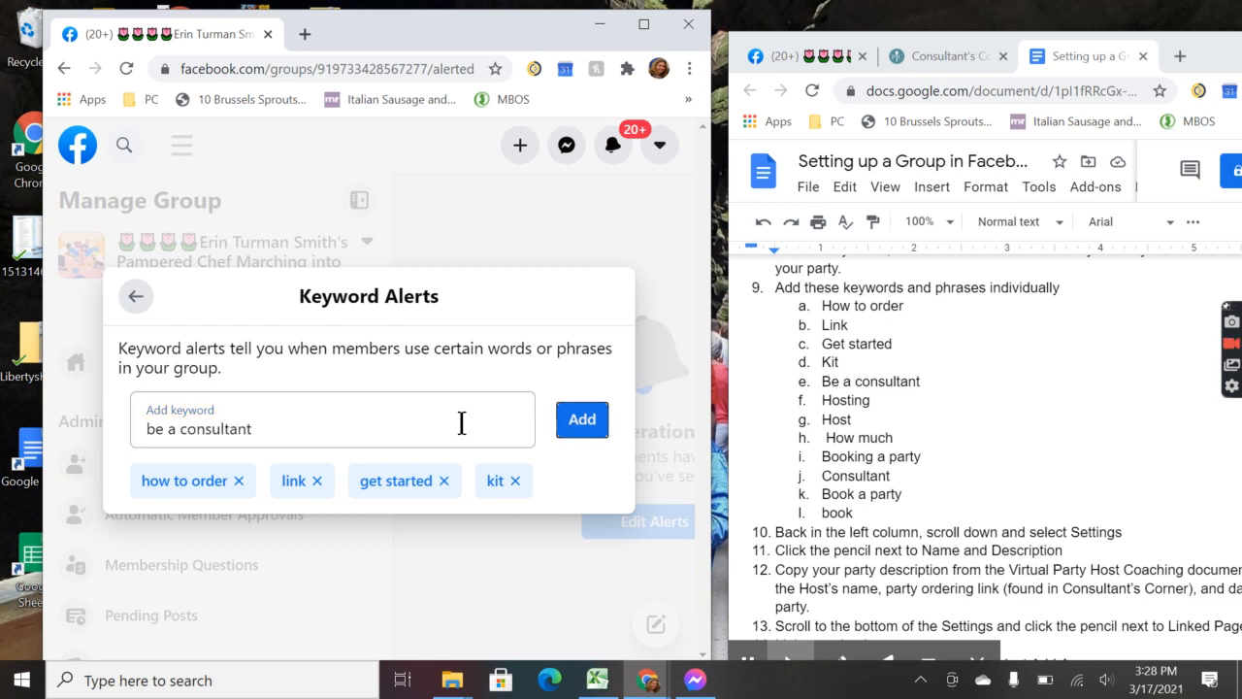
Step: Add keyword alerts 'hosting', 'host', 'how much' and 'booking a party'
click(462, 423)
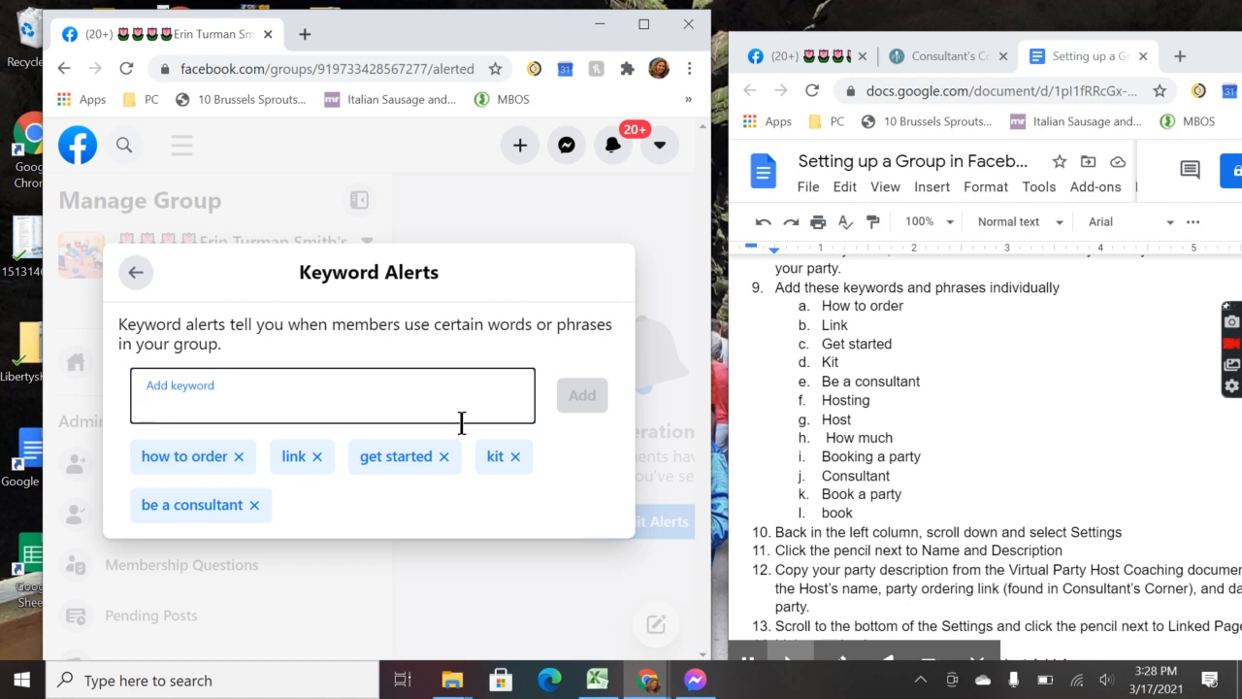
text(hosting)
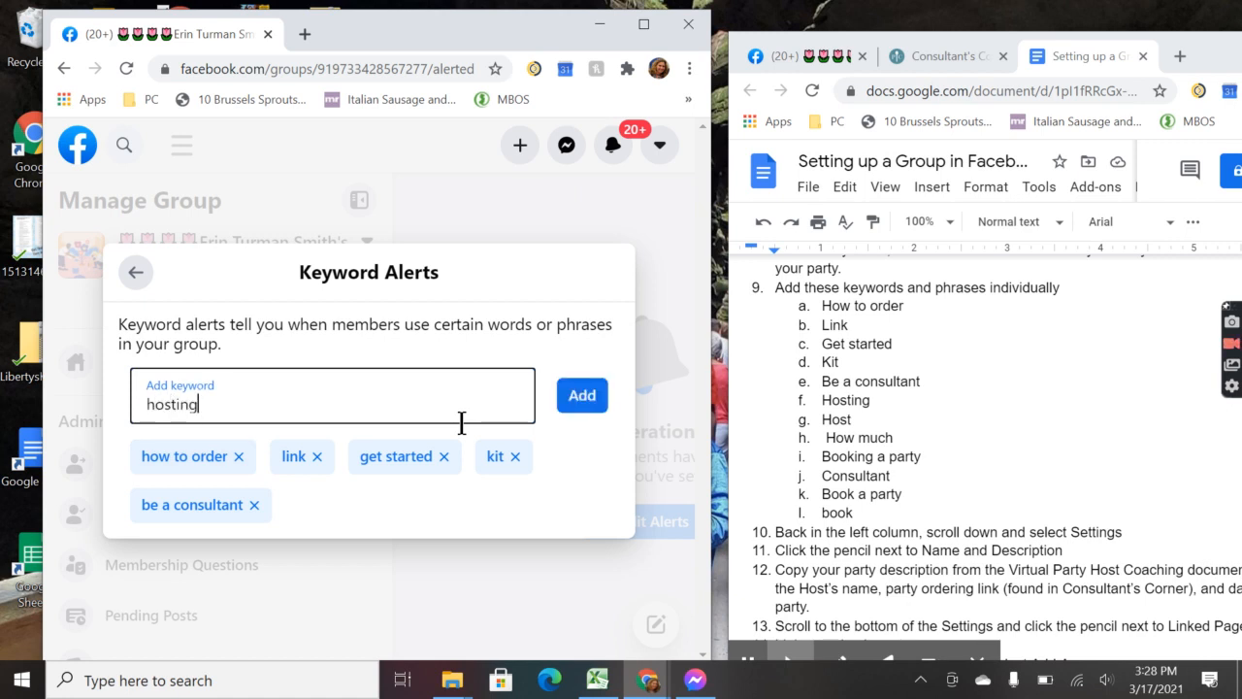
key(Return)
click(462, 423)
text(host)
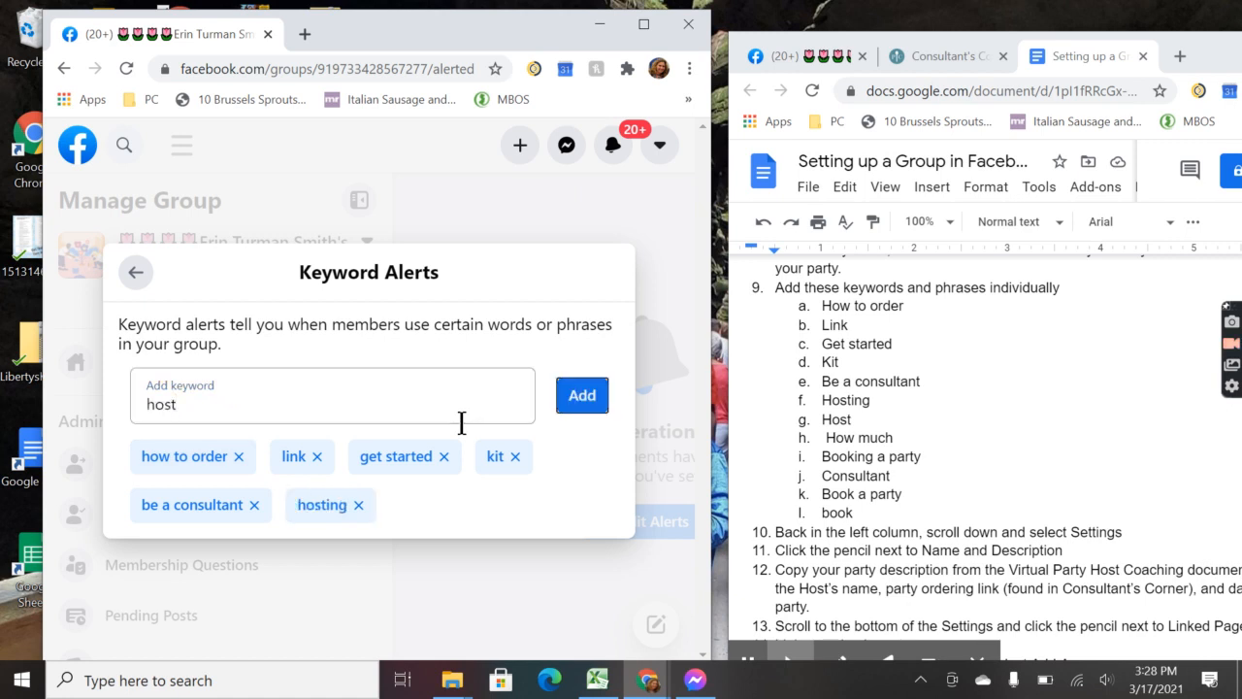
key(Return)
click(462, 423)
text(how much)
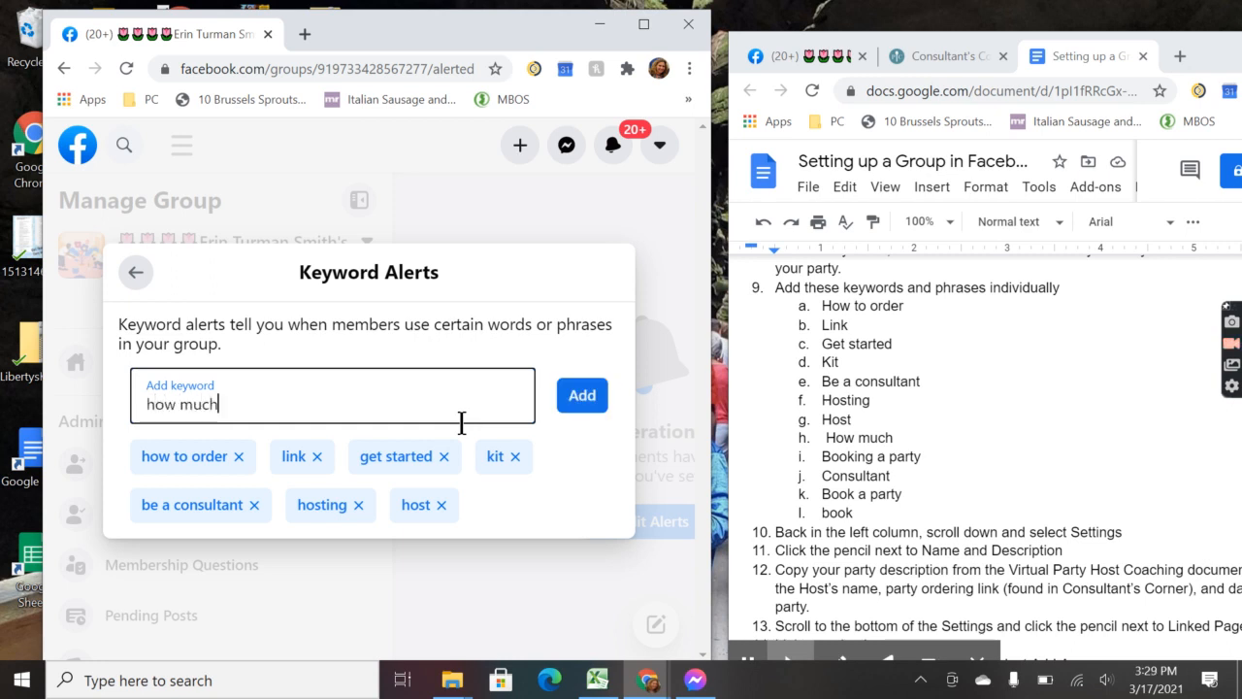
key(Return)
click(462, 423)
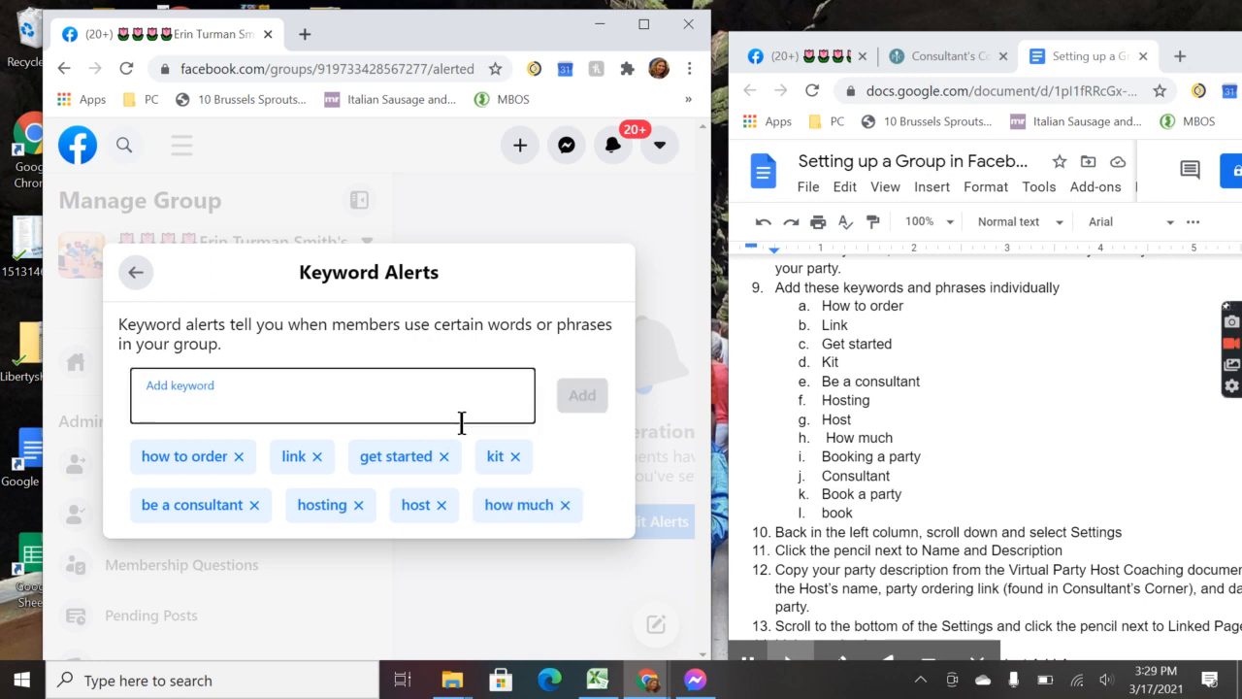
text(booking ap)
key(BackSpace)
text(party)
key(Return)
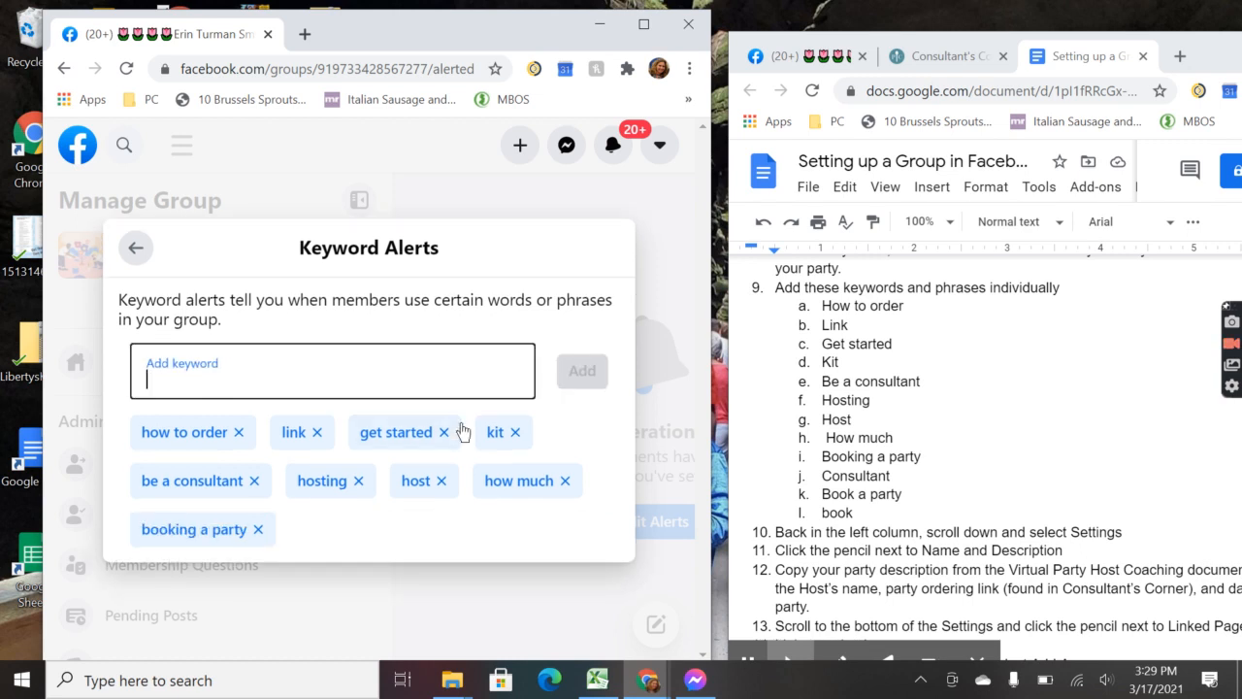
Step: Add keyword alerts 'consultant', 'book a party' and 'book', then return to the Moderation Alerts overview
text(conuls)
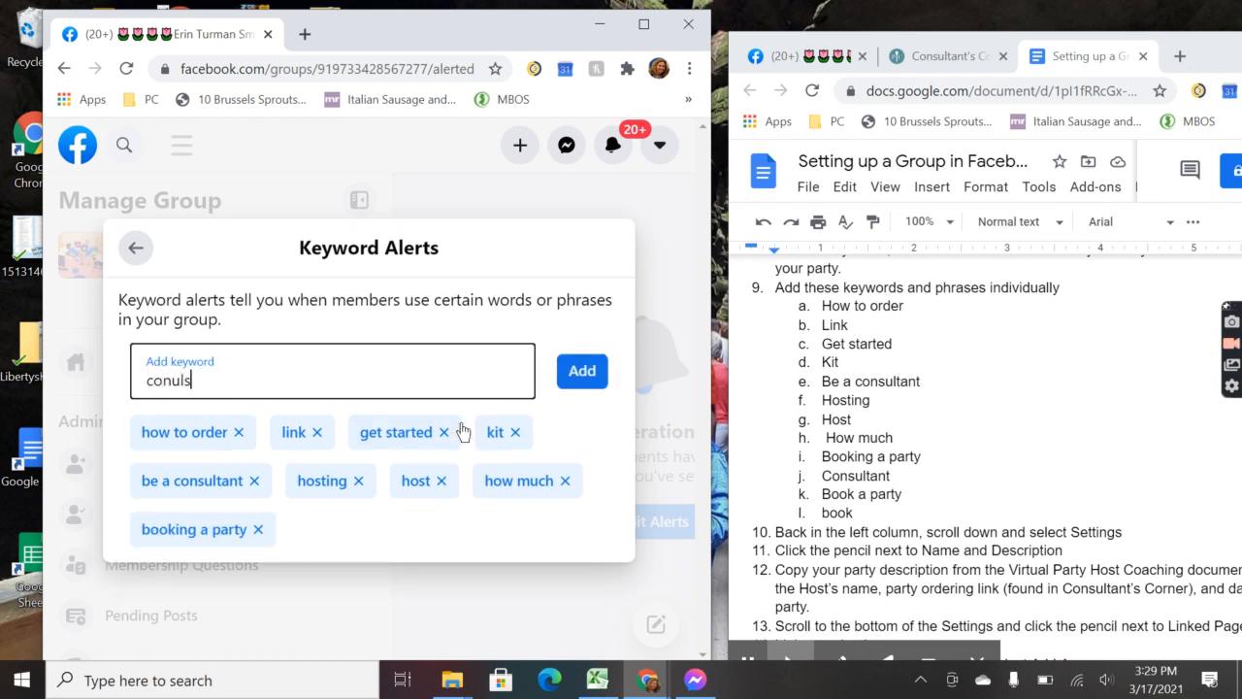
key(BackSpace)
key(BackSpace)
text(sultant)
key(Return)
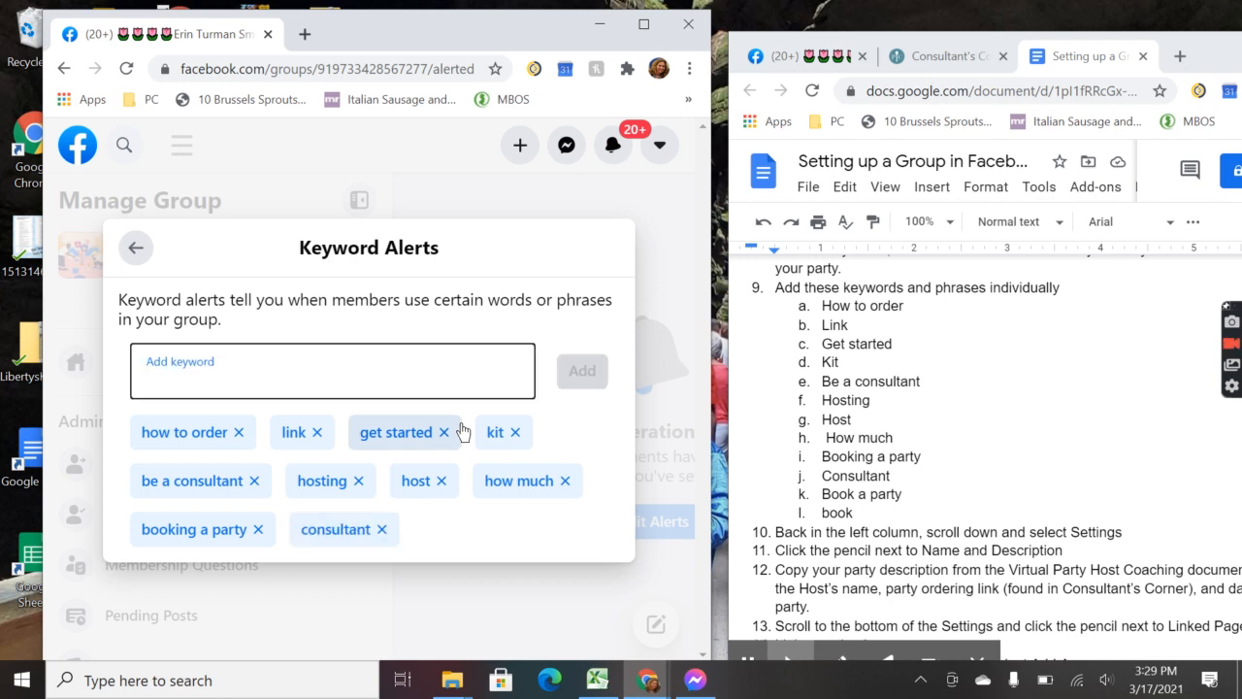
text(book a party)
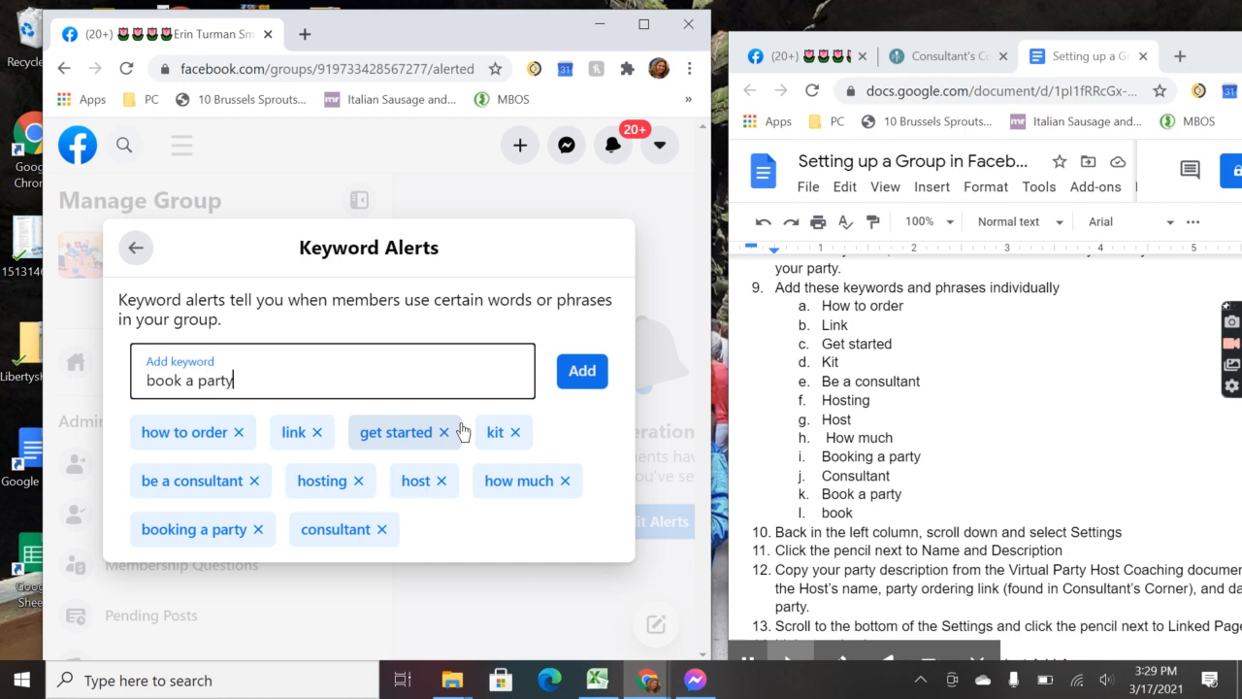
key(Return)
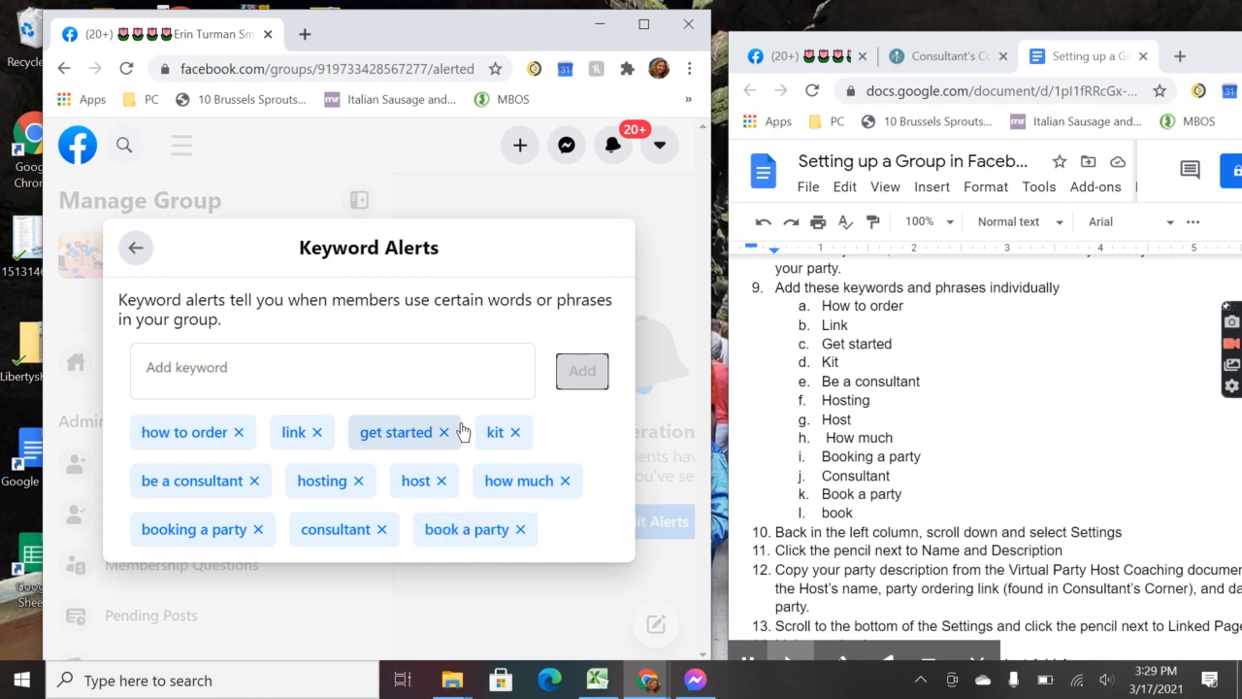
text(book)
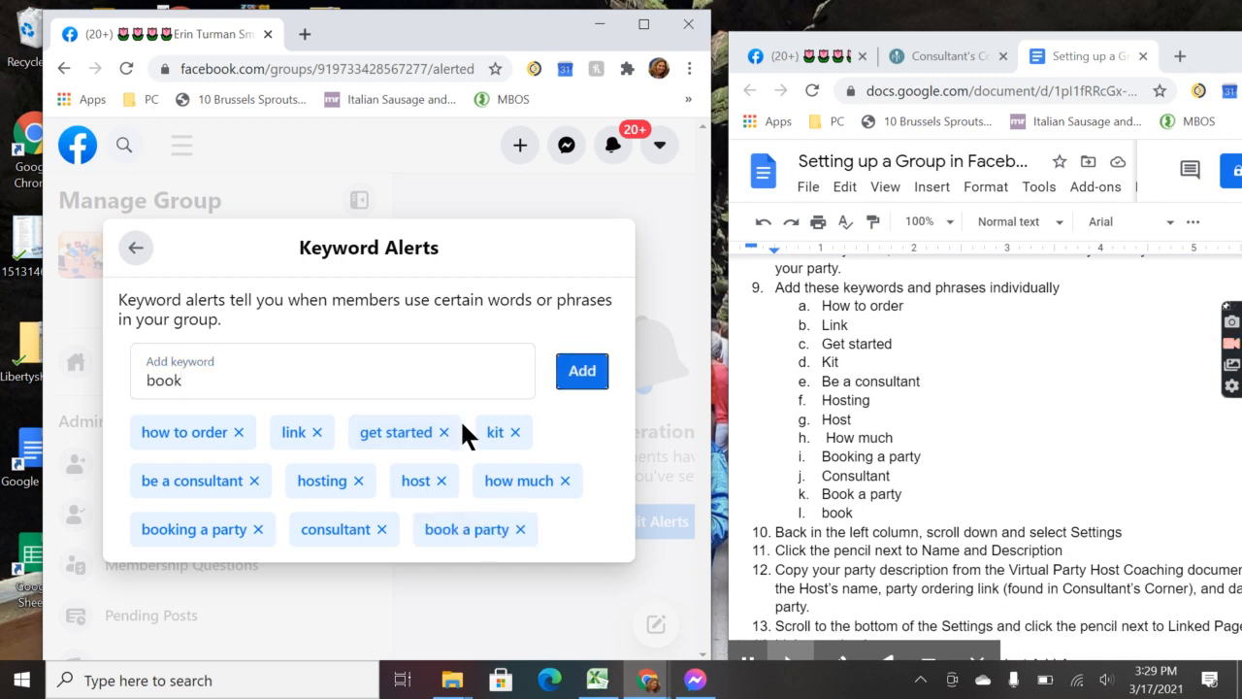
key(Return)
key(Escape)
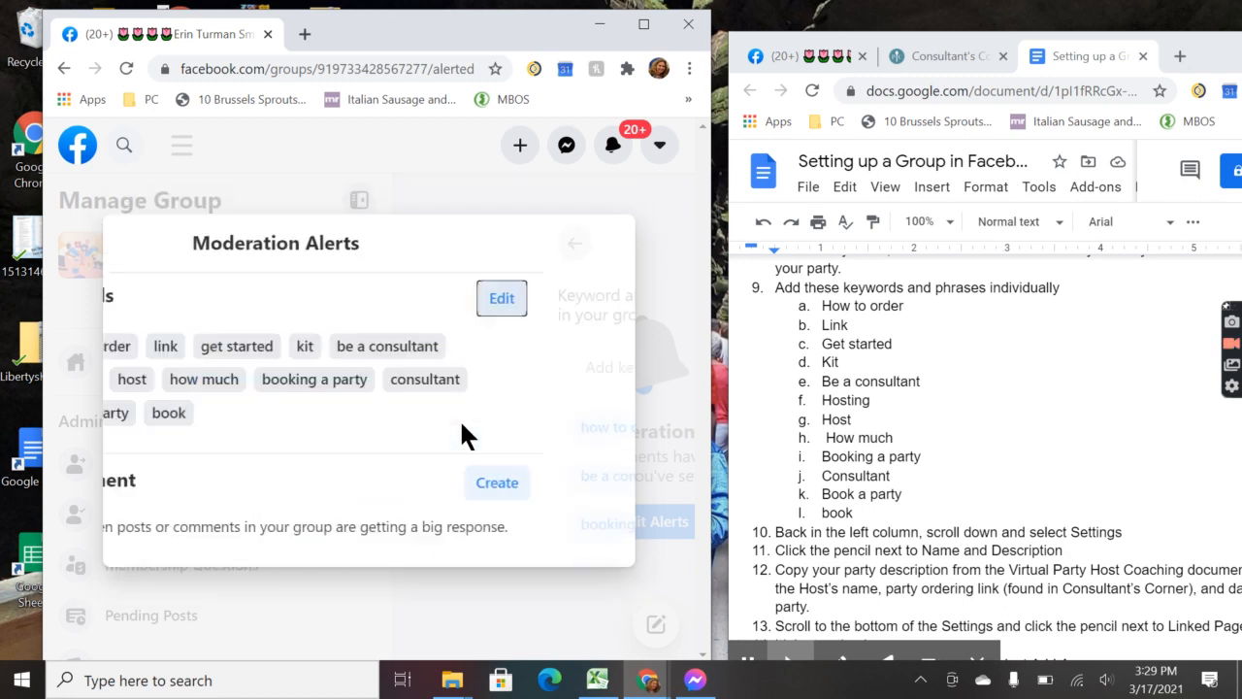
Step: Close the alerts settings dialog and maximize the browser so Moderation Alerts fills the screen
key(Escape)
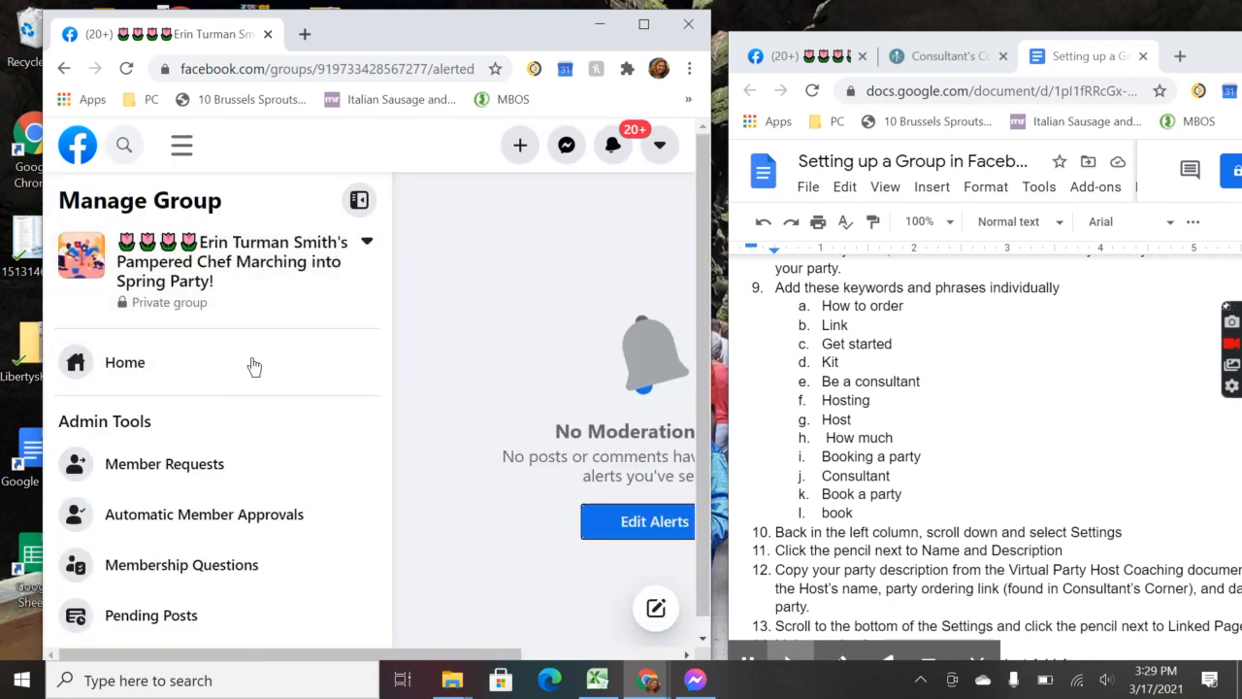
scroll(230, 398, down, 4)
scroll(229, 395, down, 1)
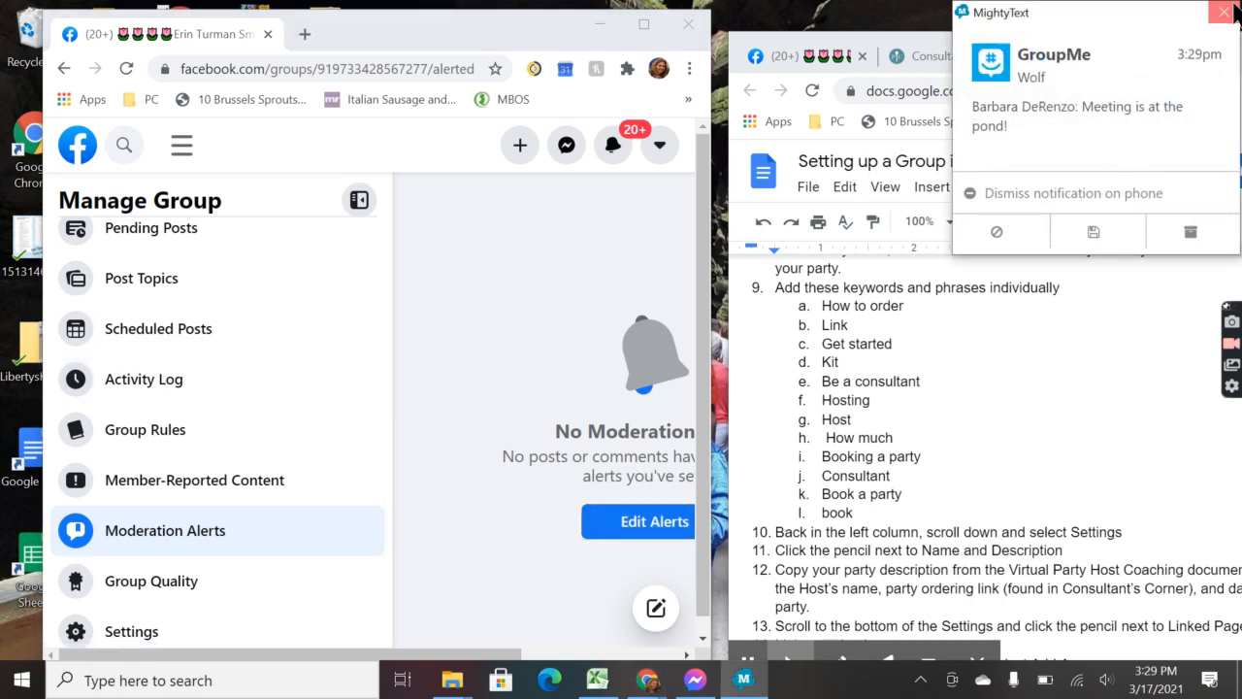
click(643, 24)
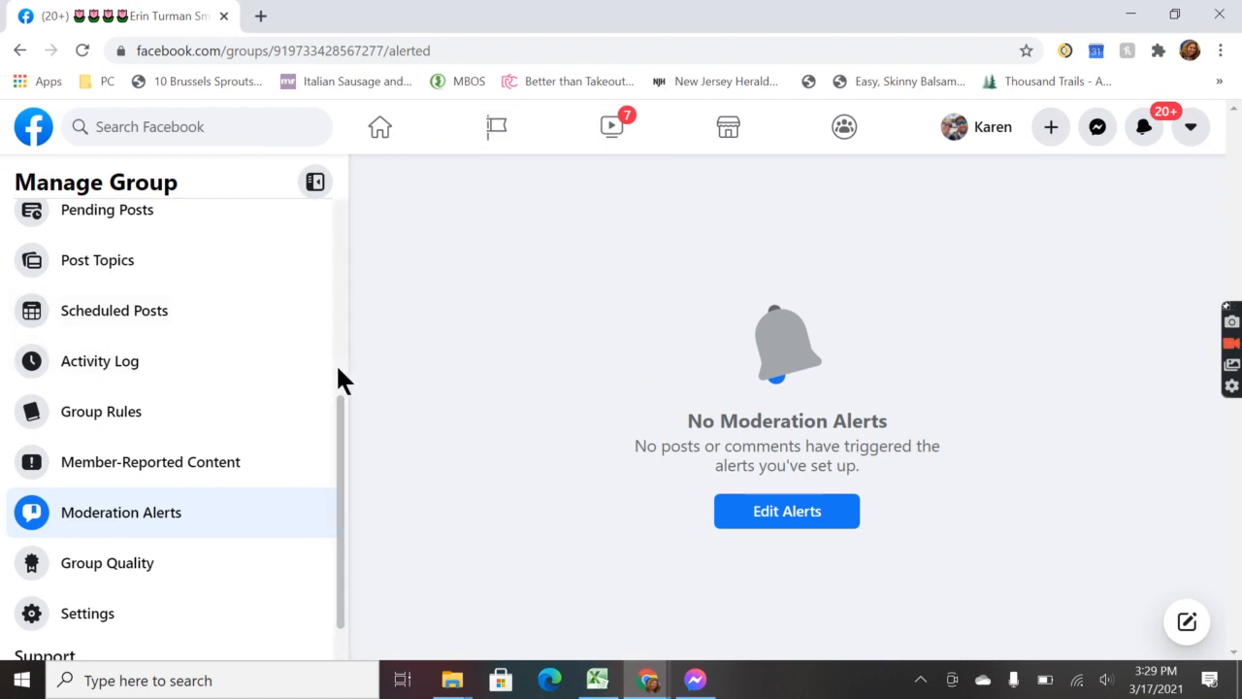
scroll(96, 580, down, 1)
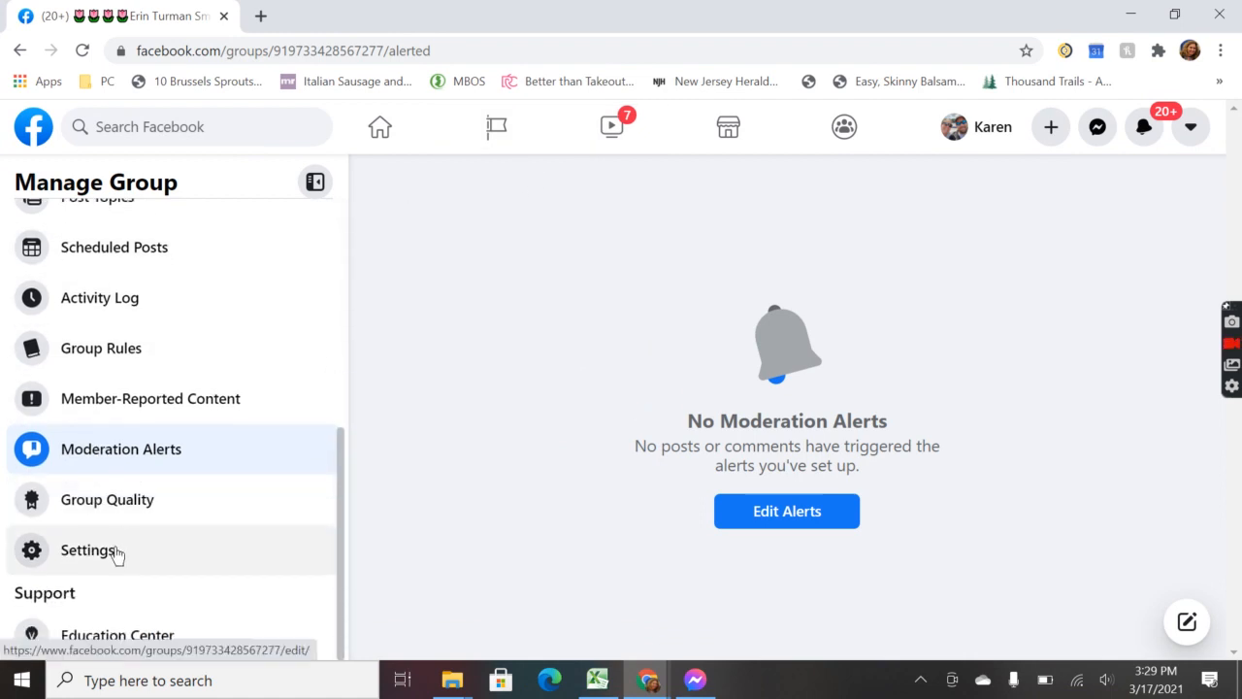
Step: In group Settings, open the Name and Description editor and place the cursor in Description
click(116, 553)
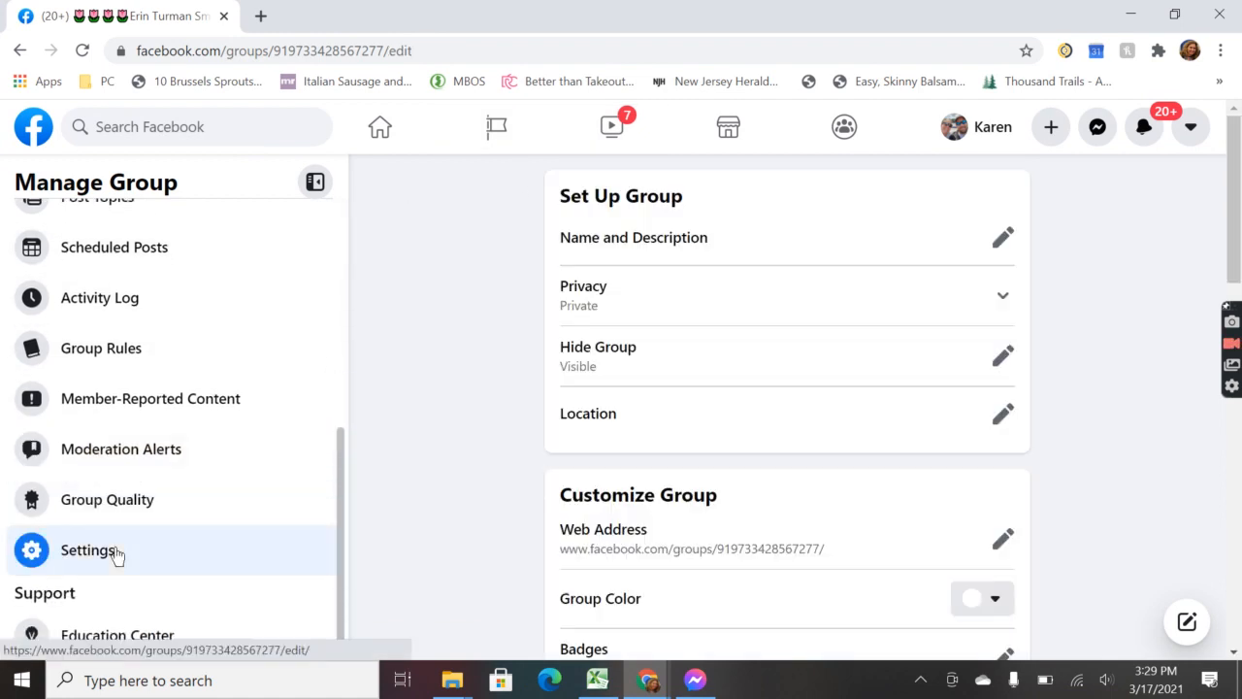
click(1005, 243)
click(621, 389)
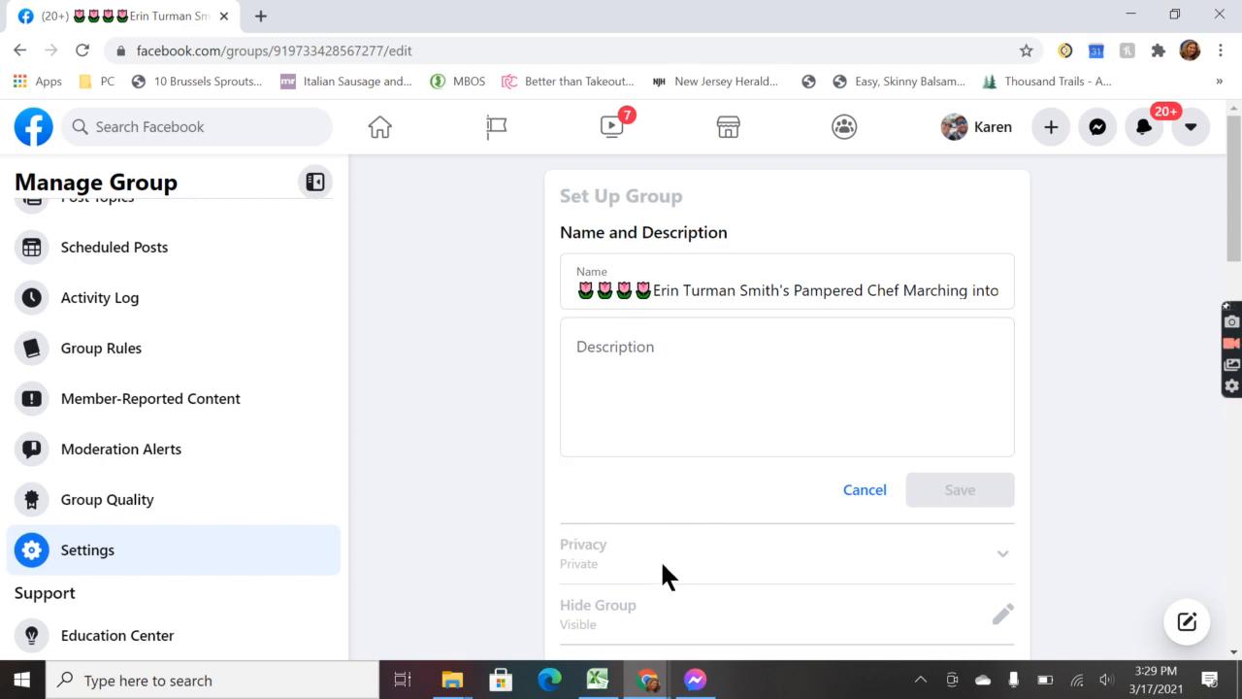
Step: Copy the entire description from the earlier party group's settings in the other browser window
mouse_move(648, 679)
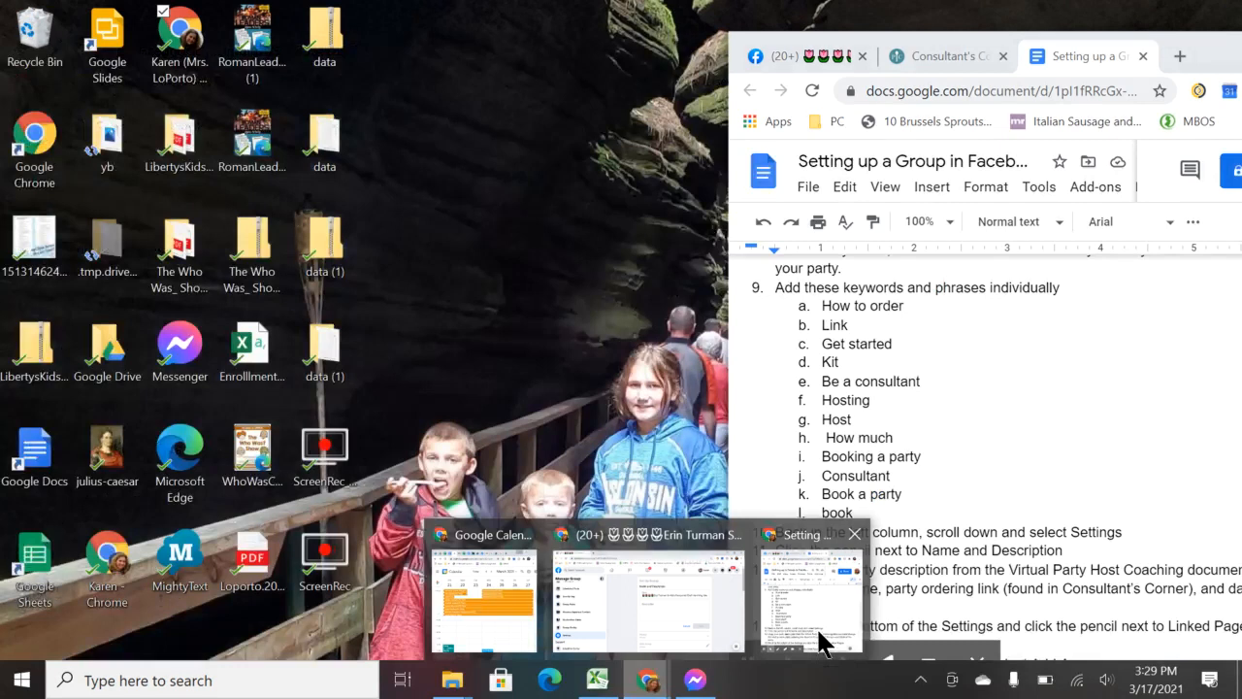
click(815, 642)
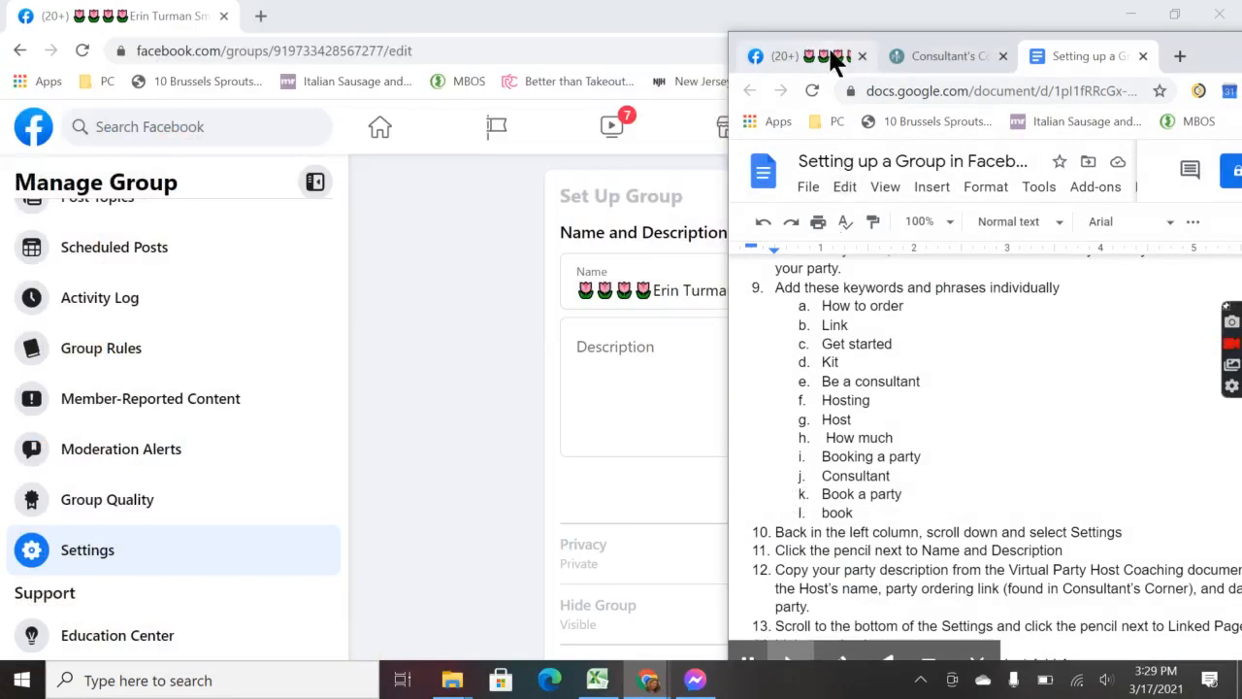
click(831, 55)
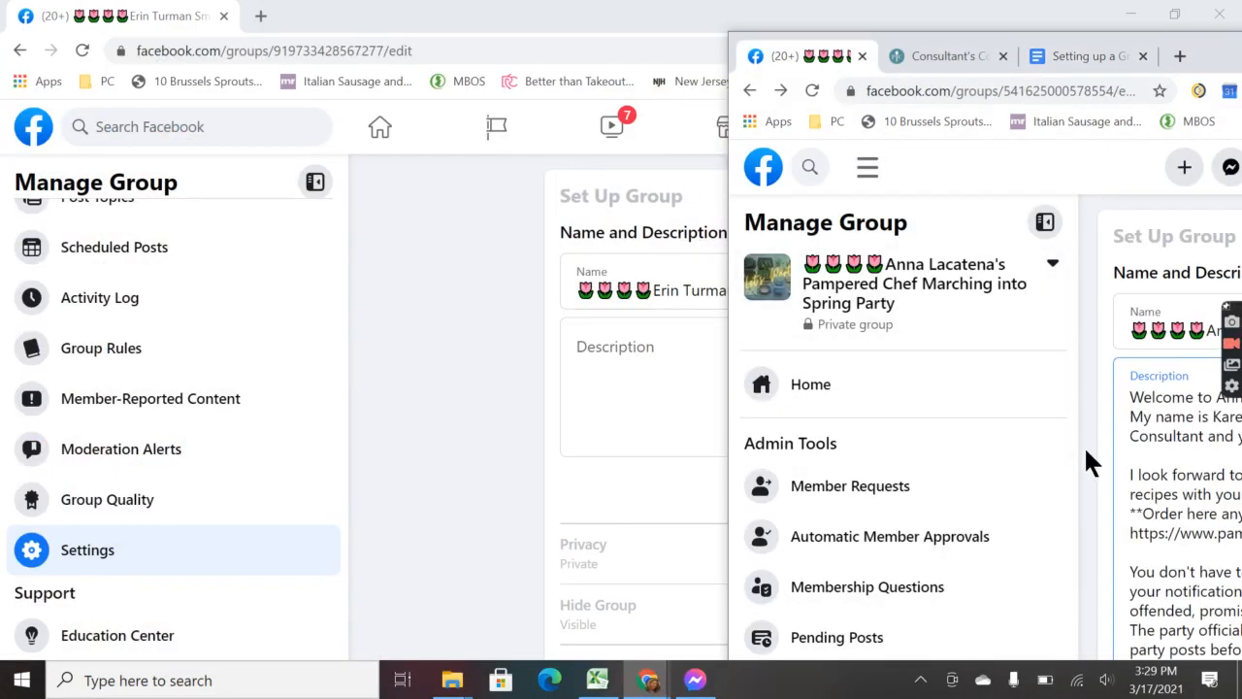
scroll(1027, 526, right, 5)
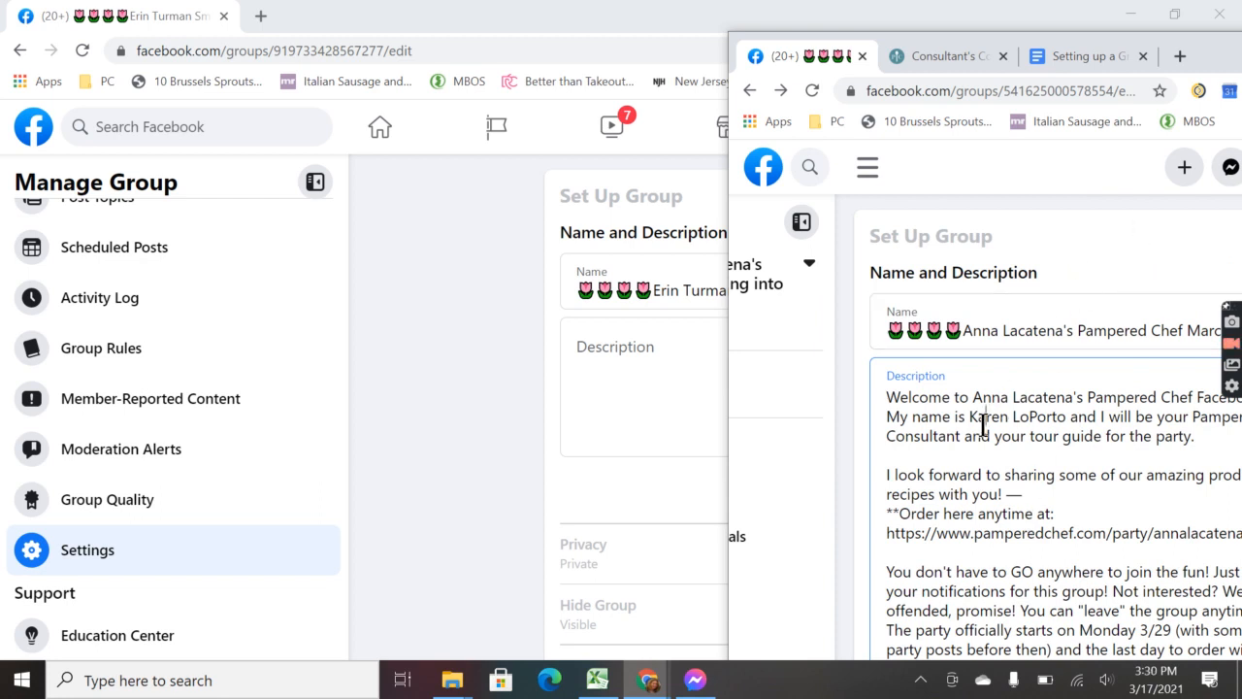
key(ctrl+a)
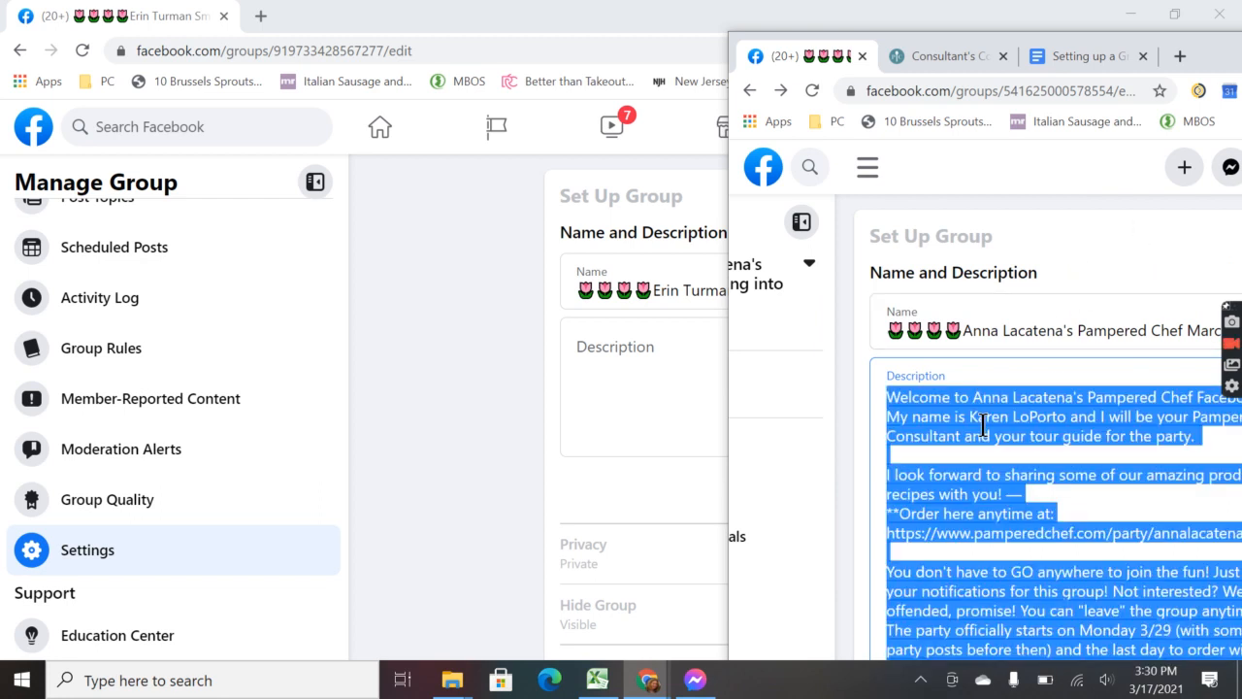
right_click(983, 425)
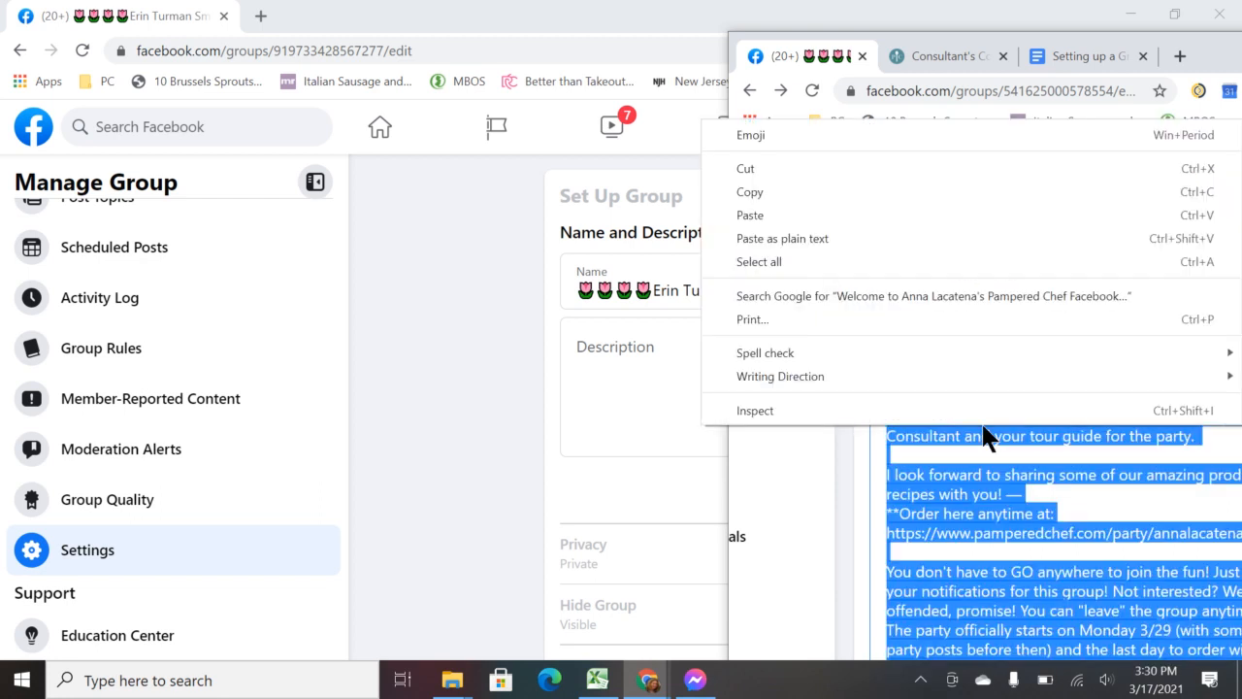
click(779, 194)
click(660, 350)
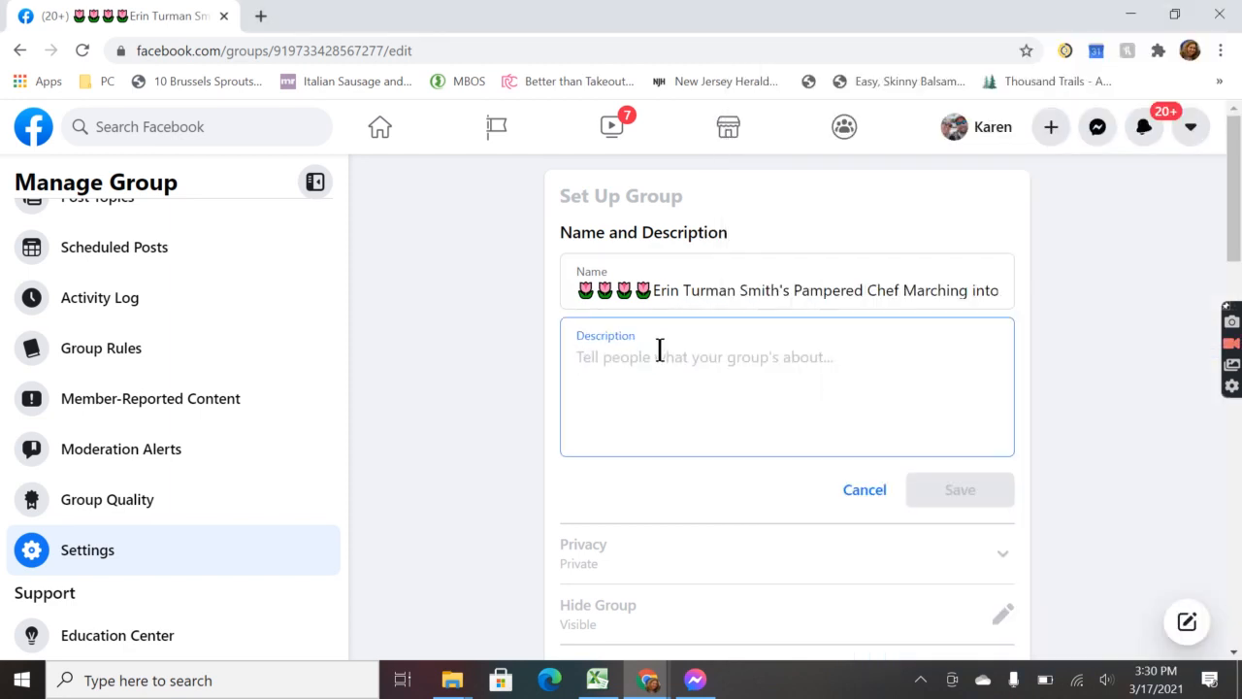
Step: Paste the copied description and replace the previous host's name in the welcome line with this host's full name
right_click(660, 351)
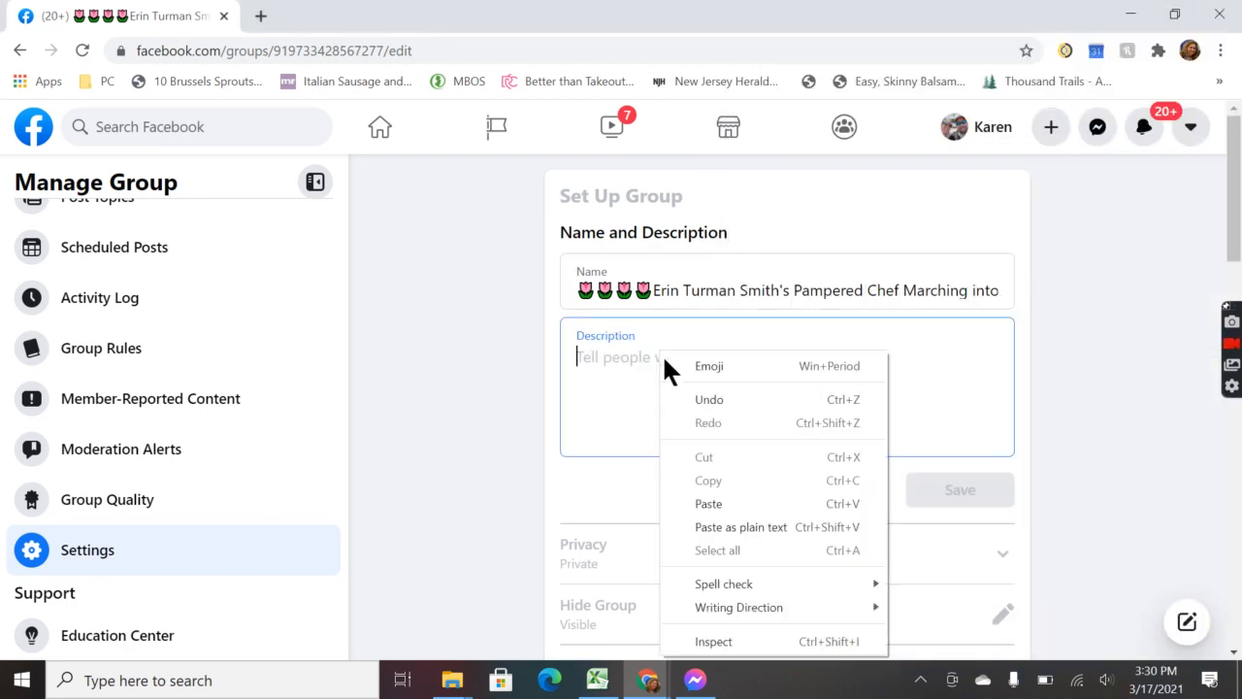
click(708, 499)
scroll(696, 417, up, 3)
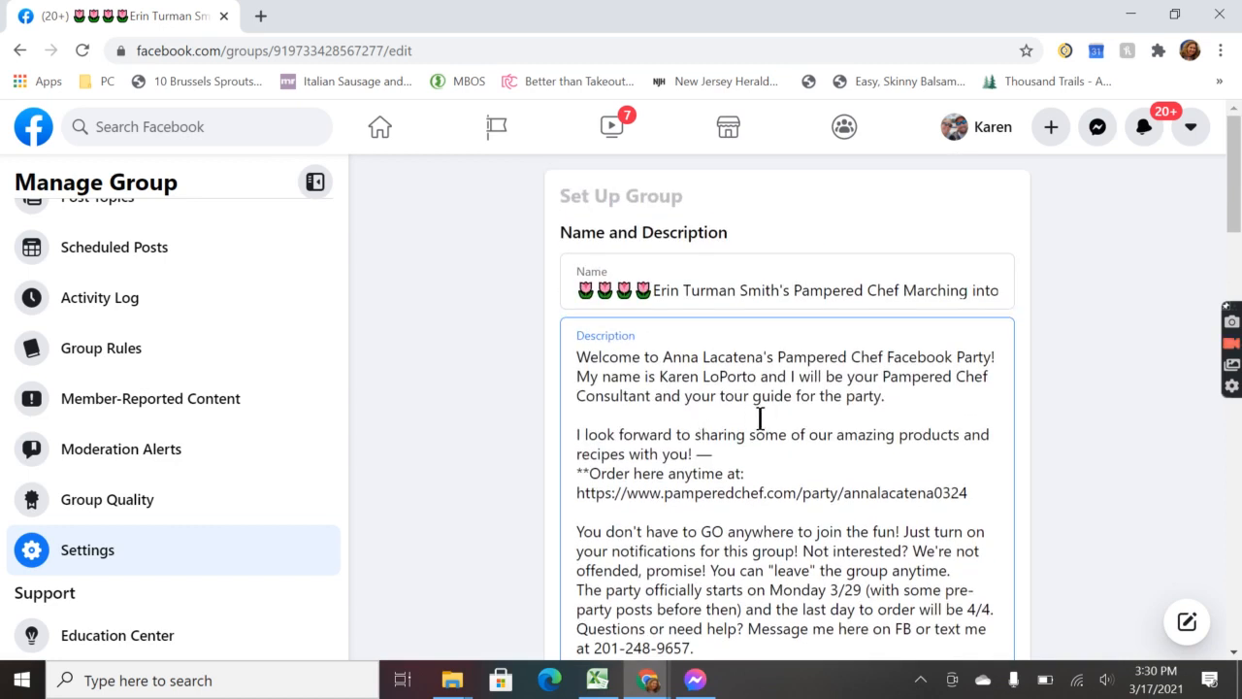
drag(763, 357, 661, 357)
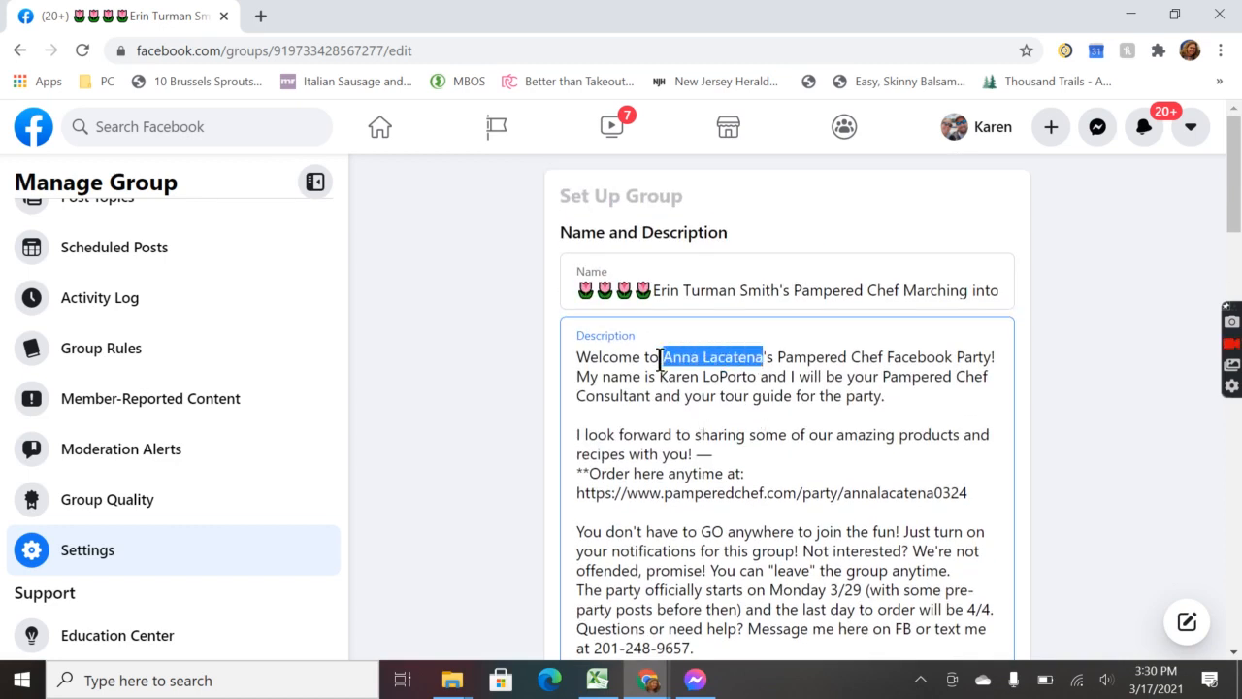
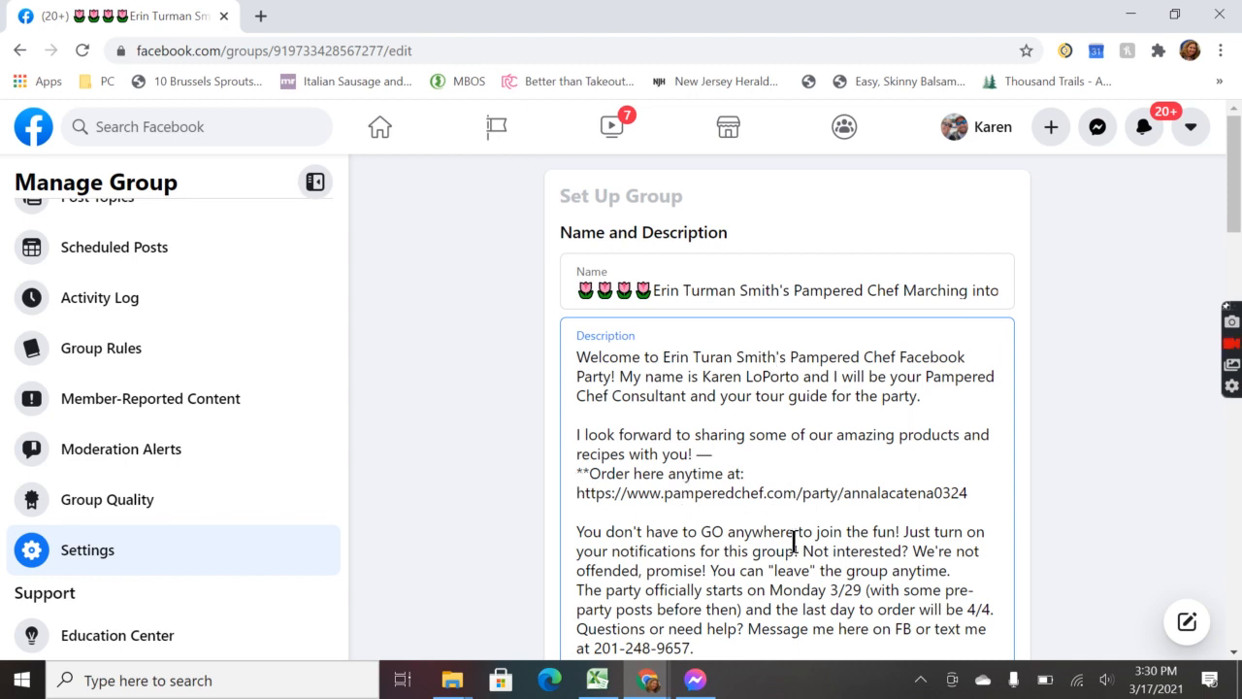
click(646, 681)
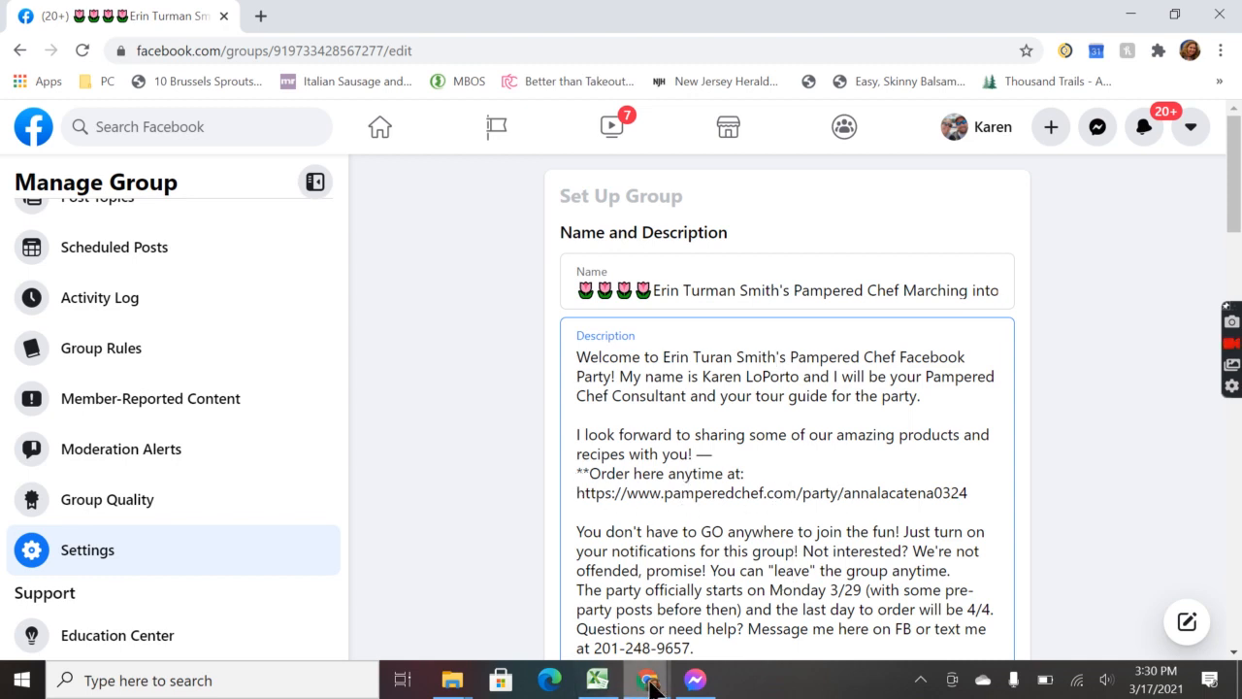
Step: Bring up the Consultant's Corner window, maximize it, and return to the Parties & Orders list
click(833, 609)
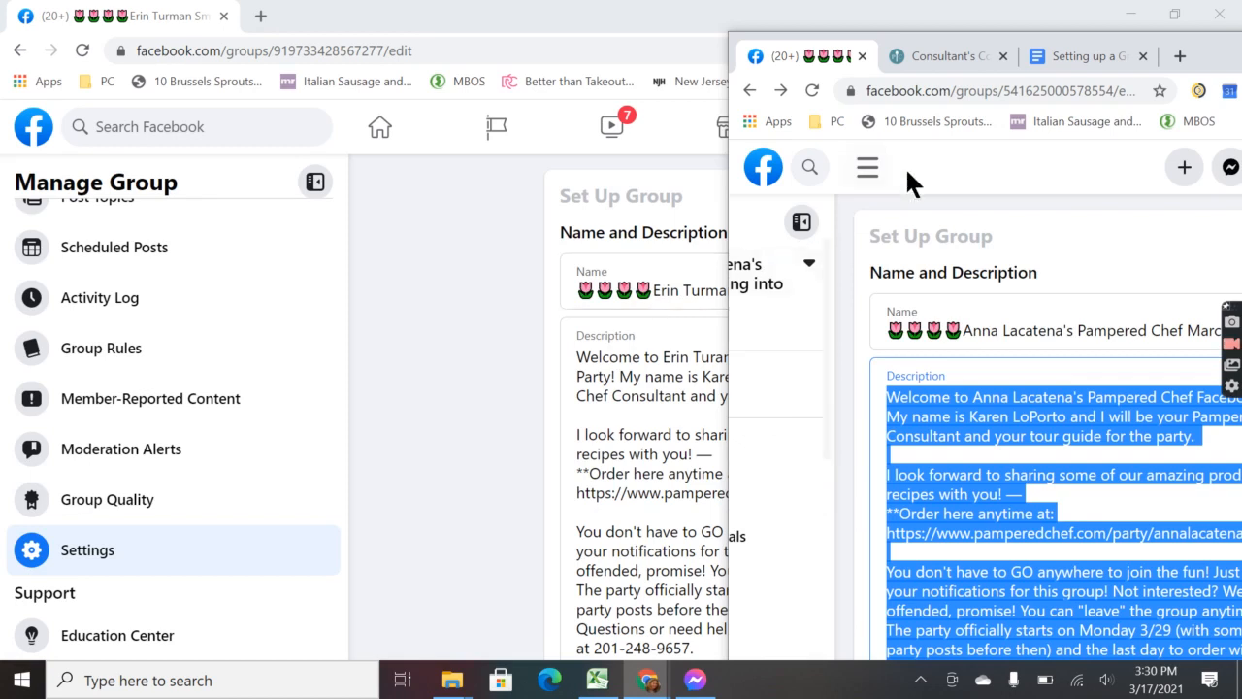
click(934, 55)
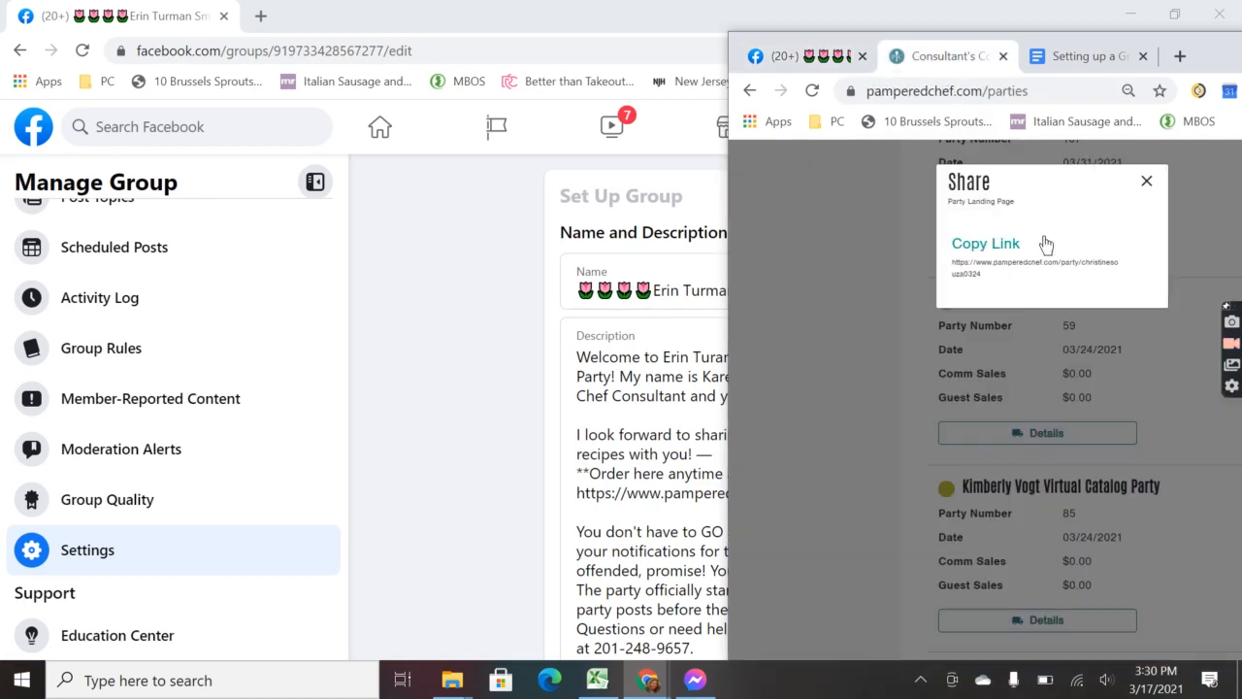
click(1148, 184)
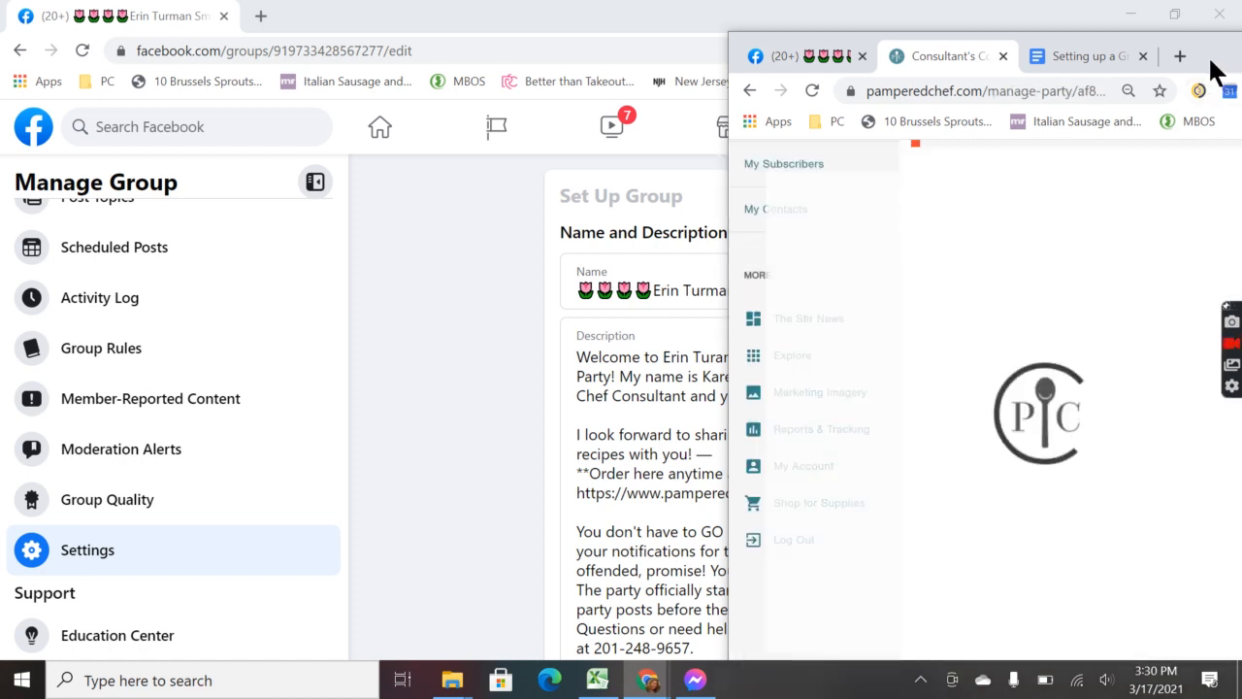
drag(1211, 62, 887, 77)
double_click(964, 78)
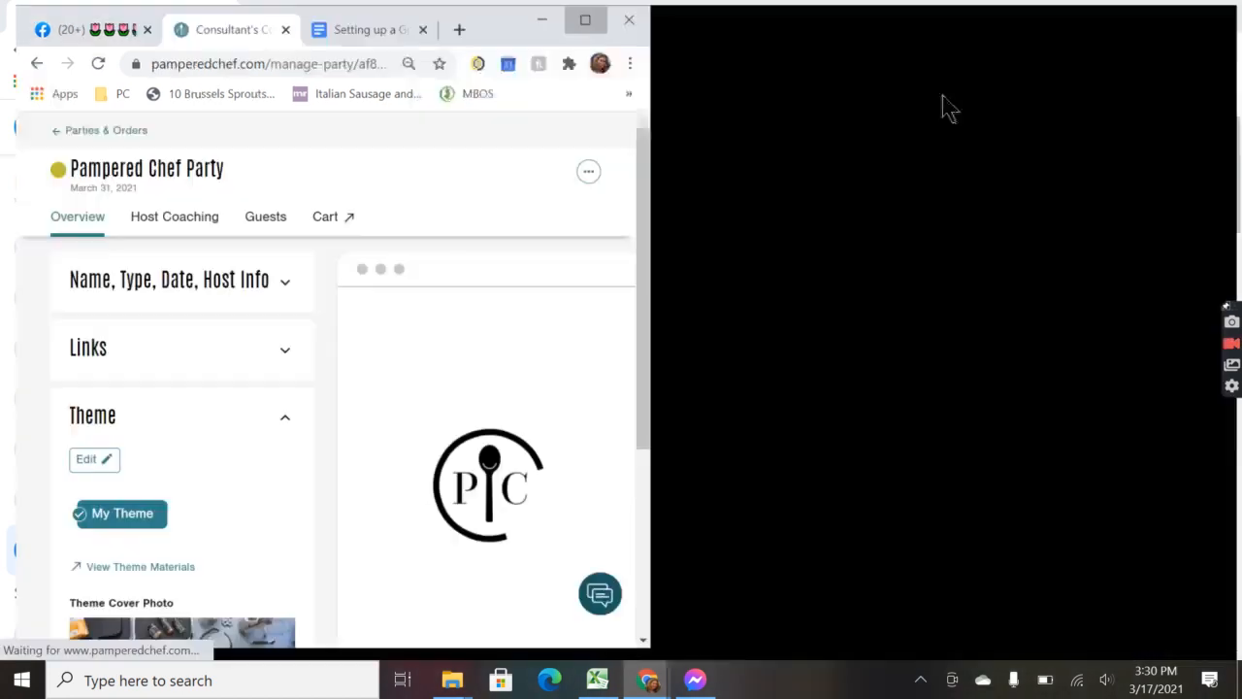
click(166, 123)
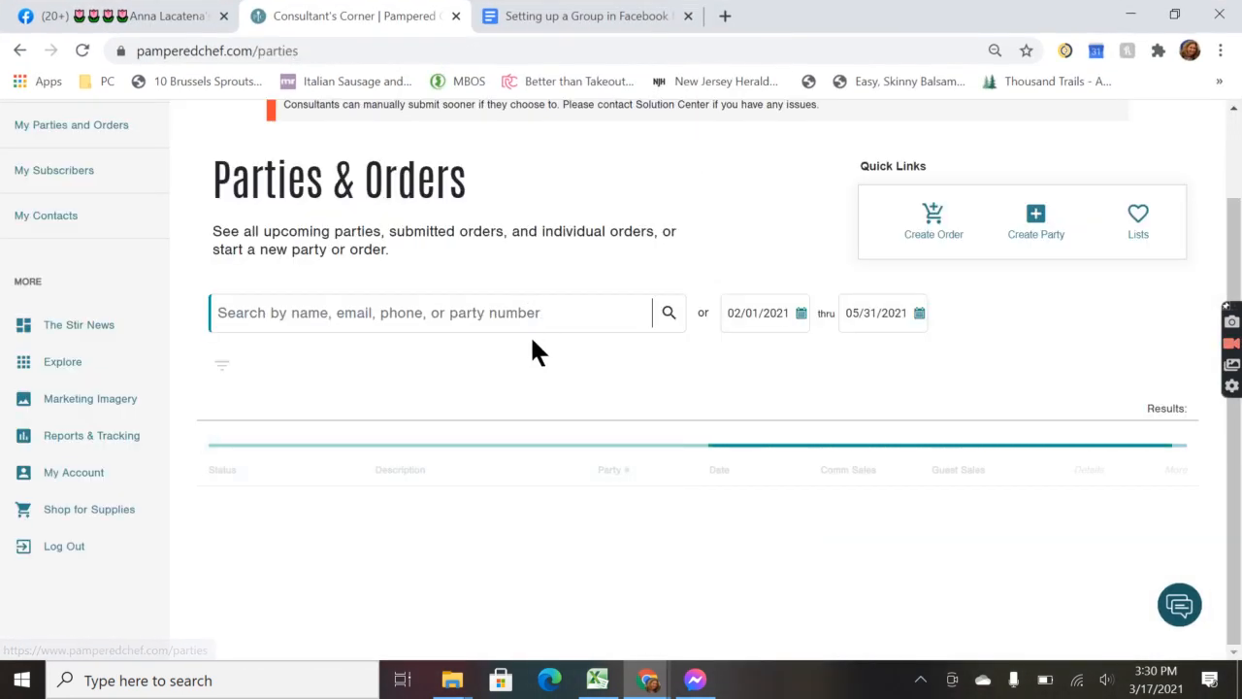
Step: Search the parties list for the host and copy her party page link
click(490, 311)
text(er)
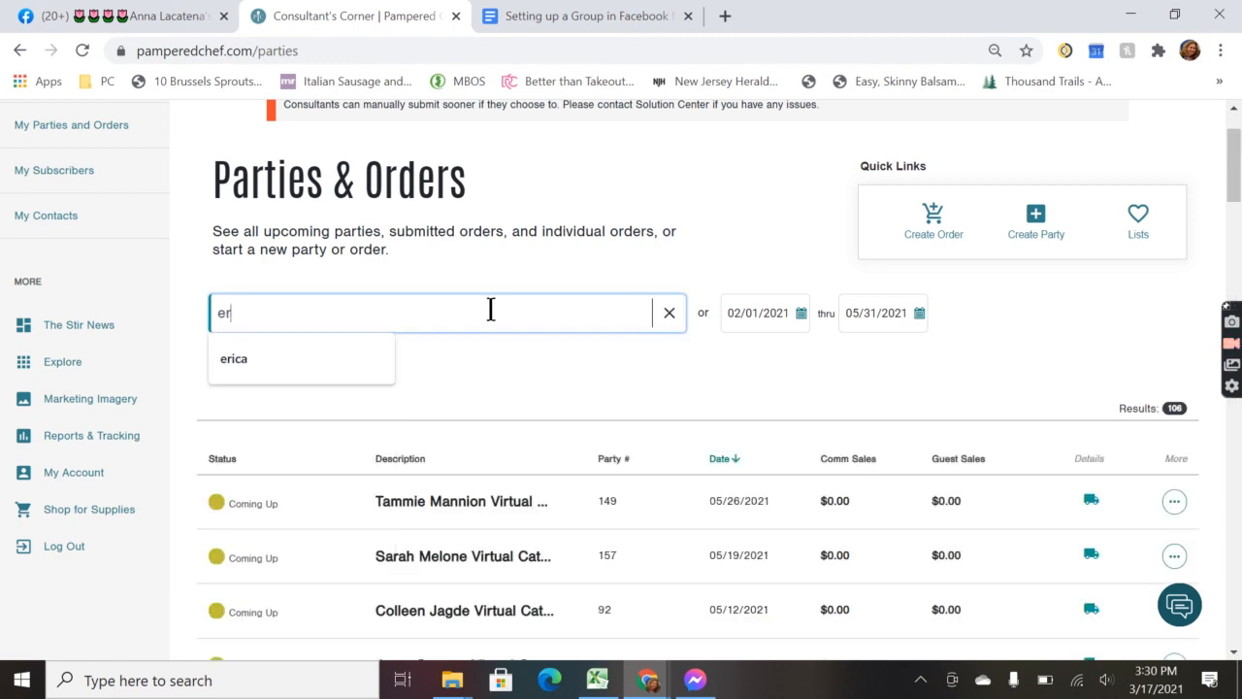
text(in)
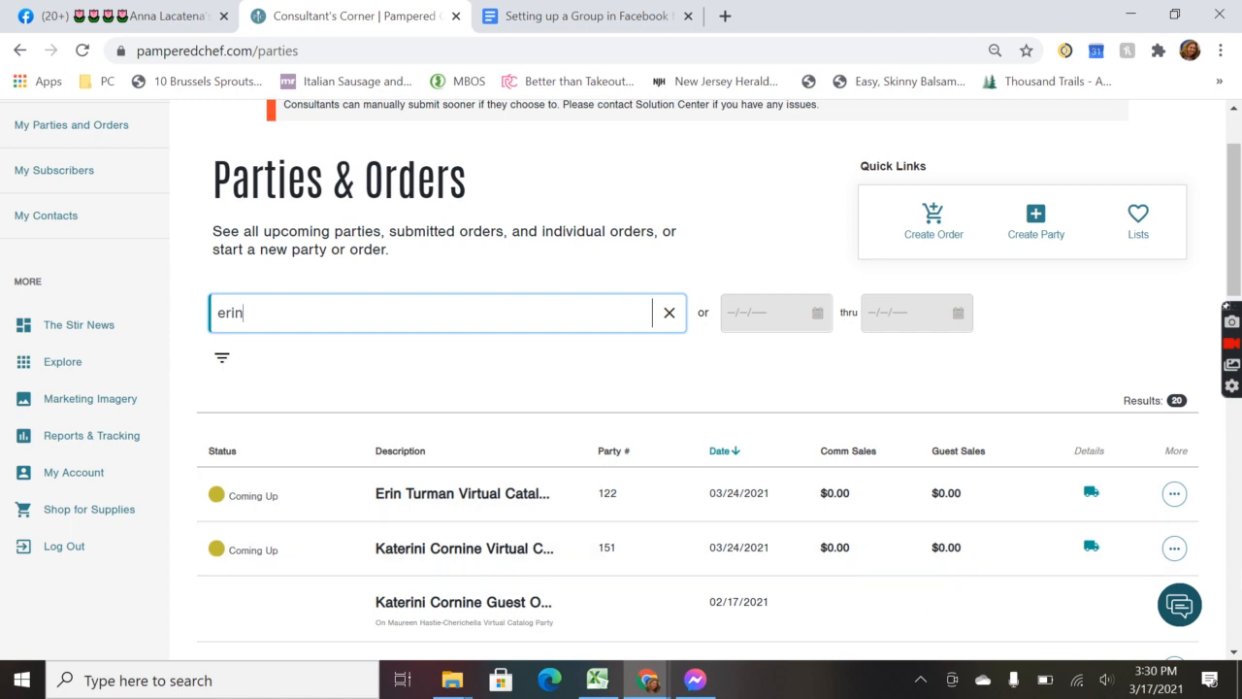
click(1174, 495)
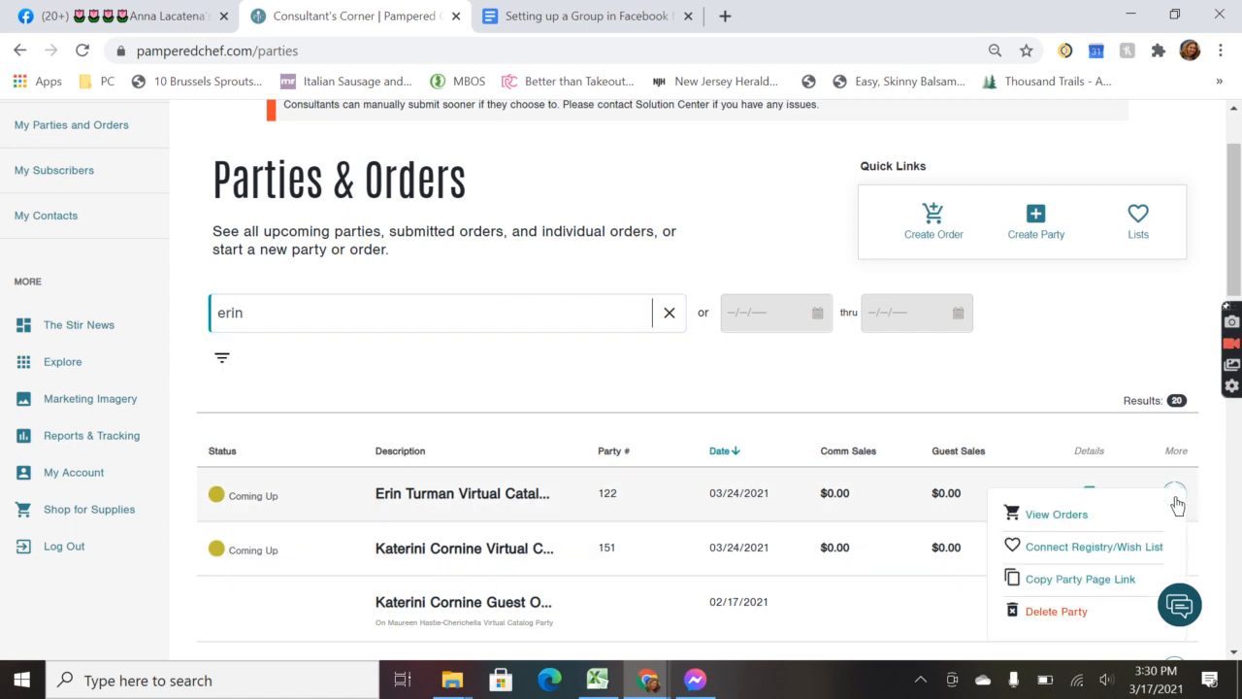
click(1050, 587)
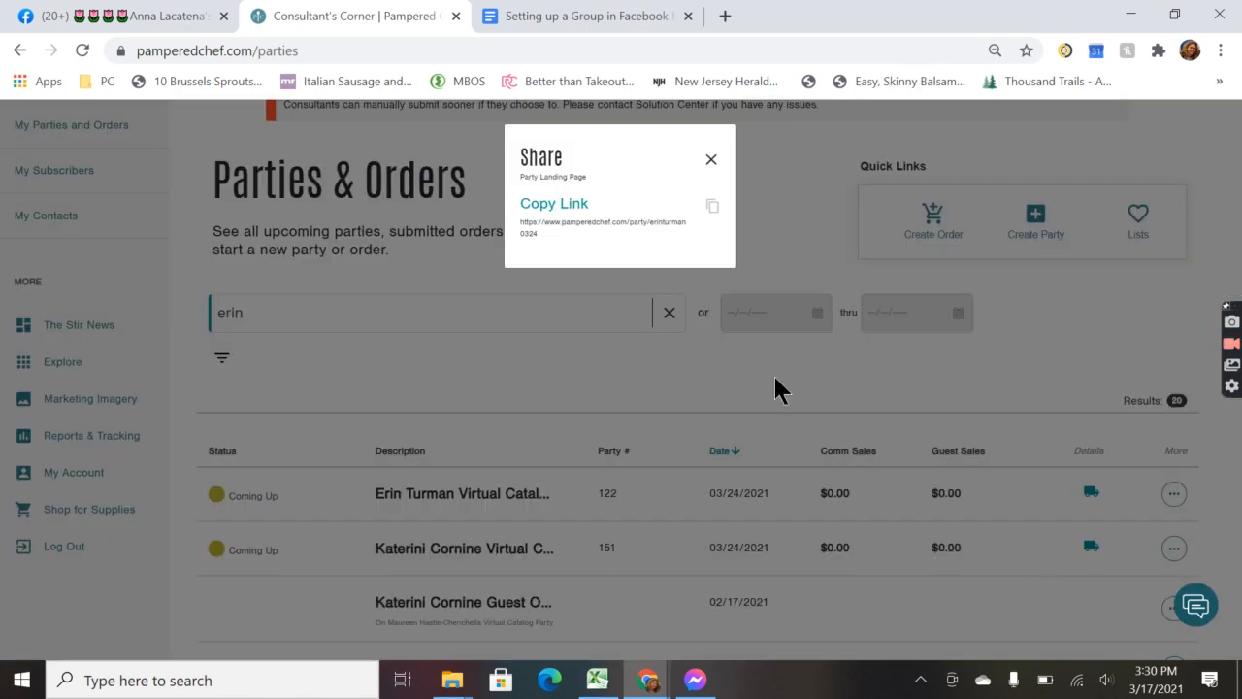
click(542, 206)
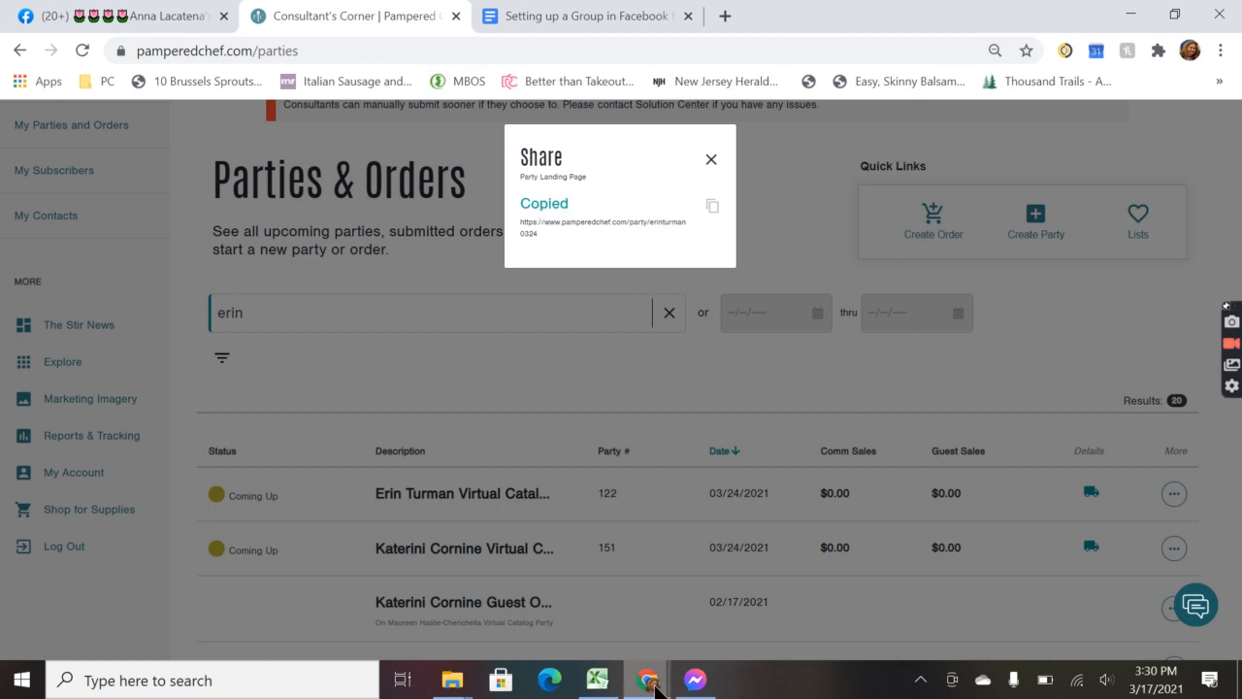
Step: Paste the host's party link over the old order link in the group description and save it
mouse_move(654, 689)
click(623, 578)
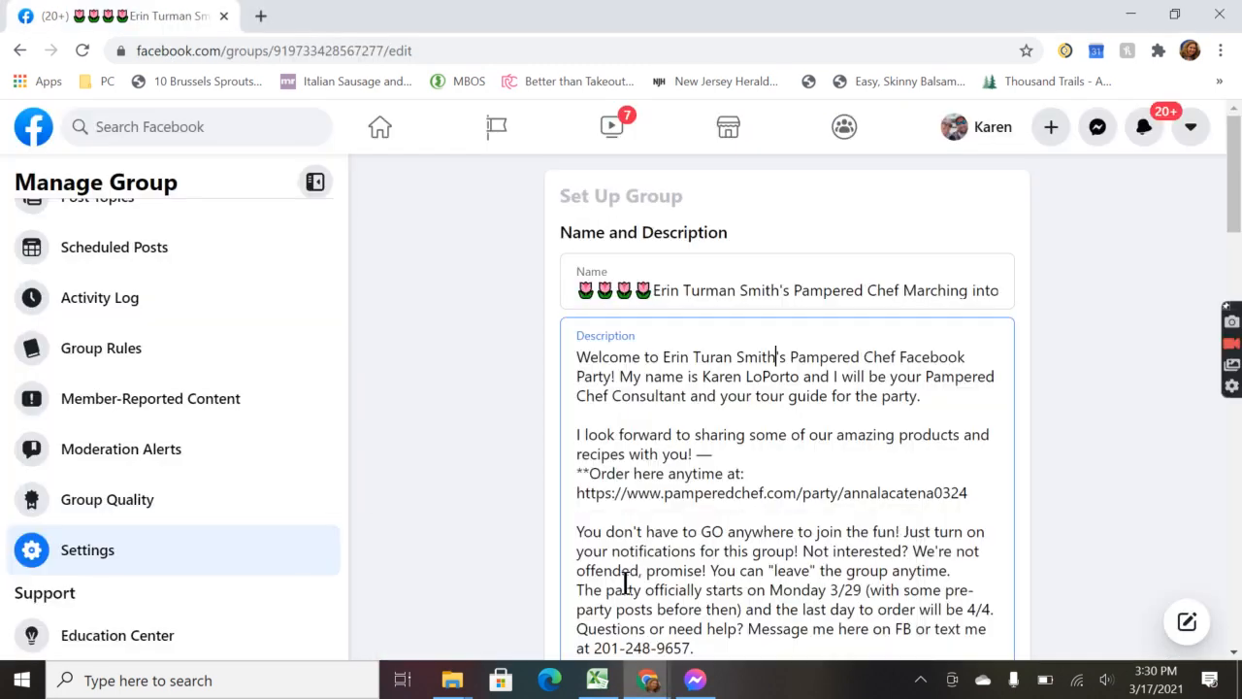
double_click(693, 495)
triple_click(693, 495)
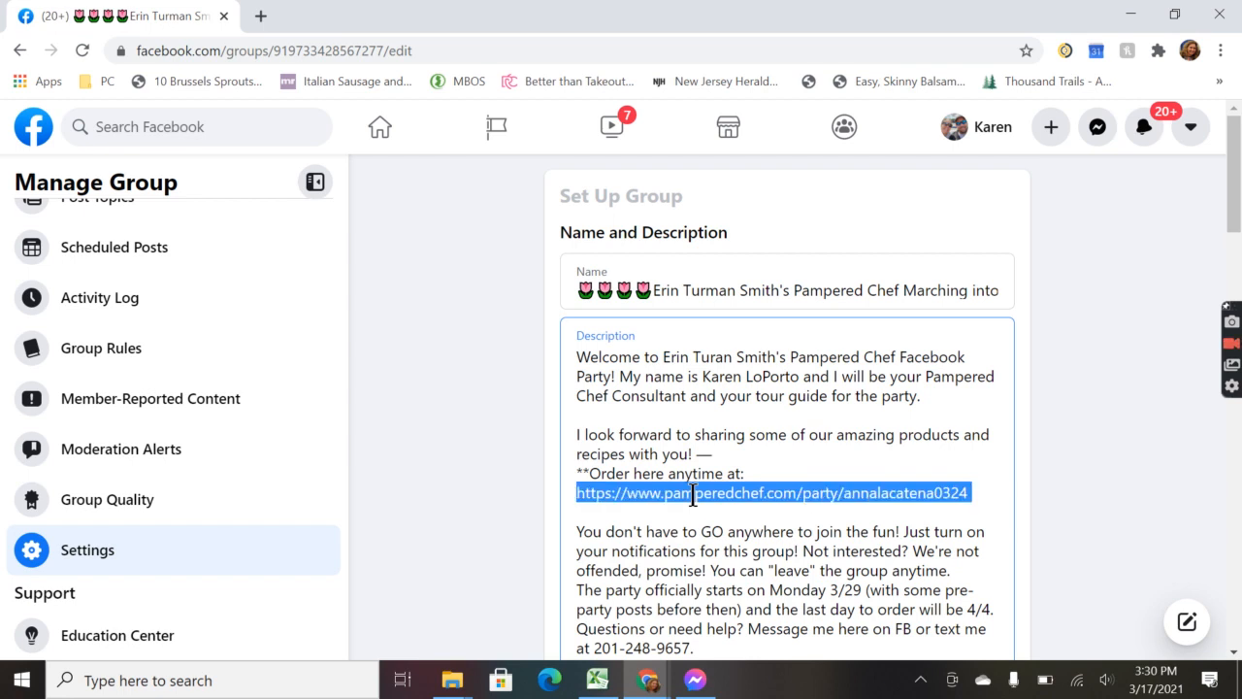
key(ctrl+v)
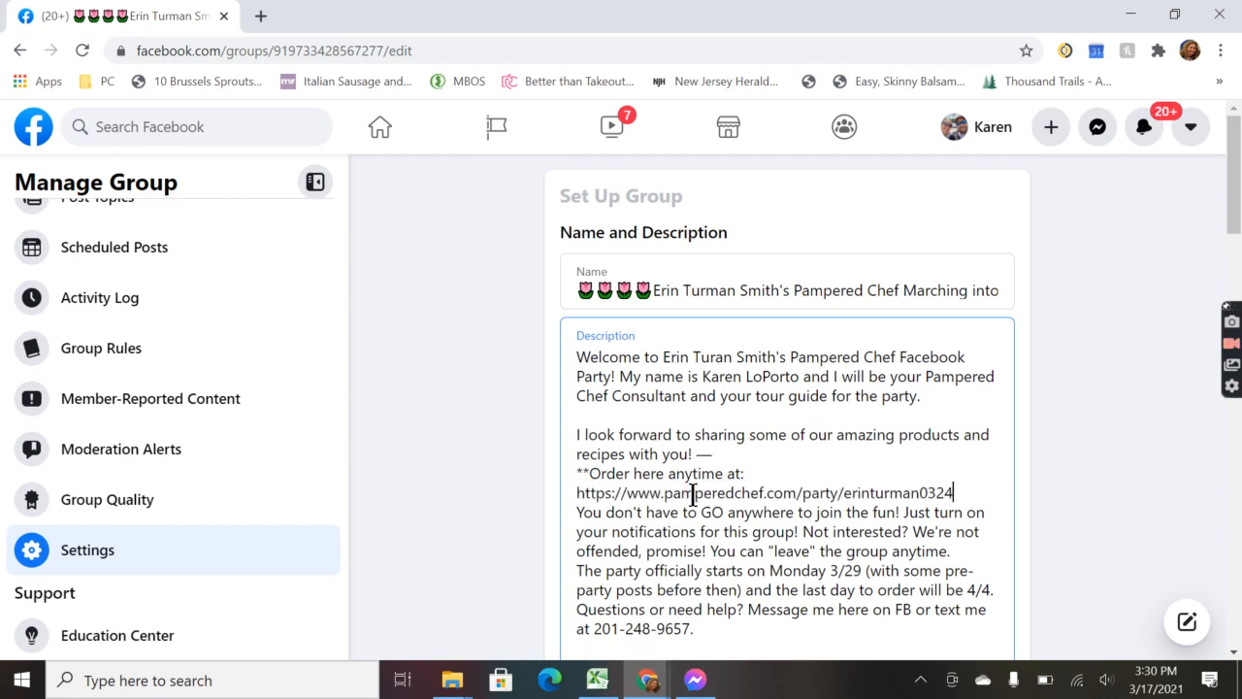
key(Return)
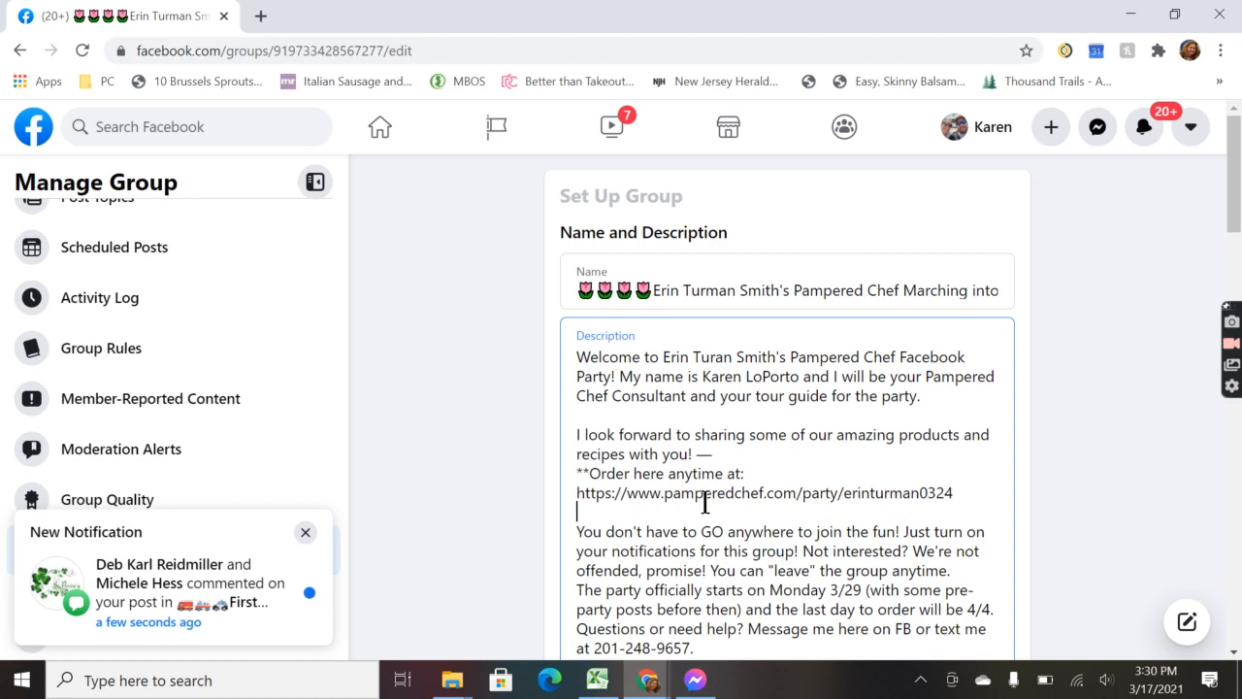
scroll(730, 562, down, 1)
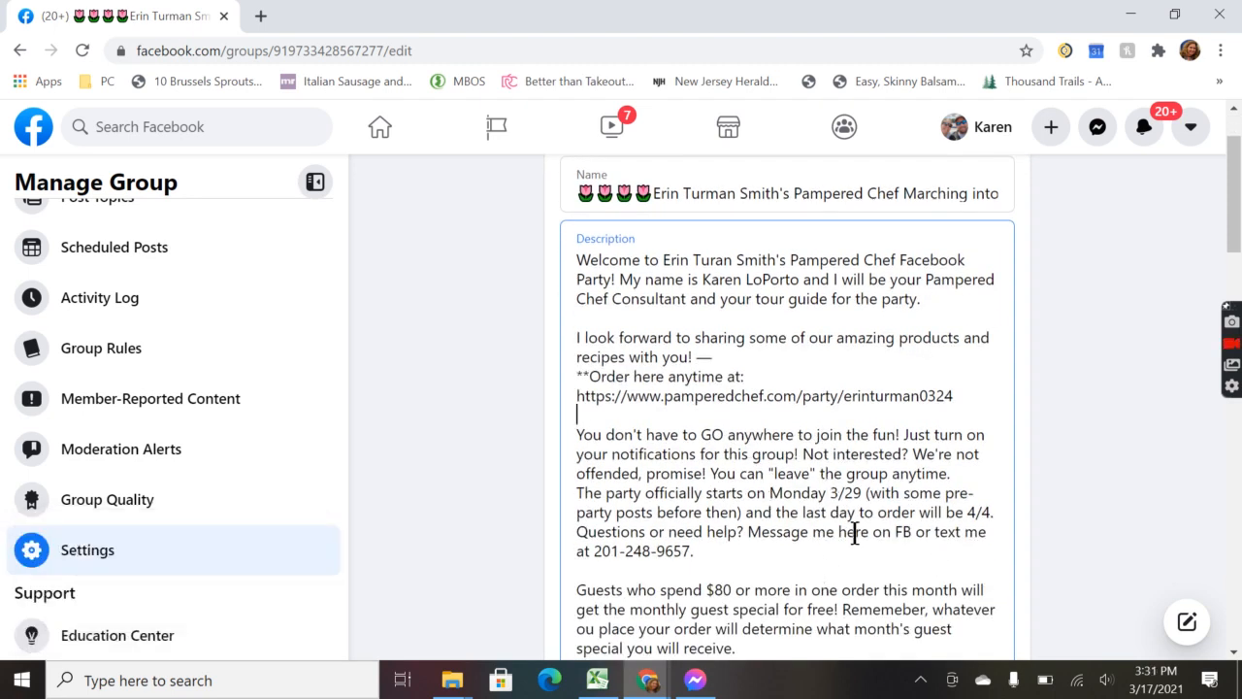
scroll(760, 558, down, 5)
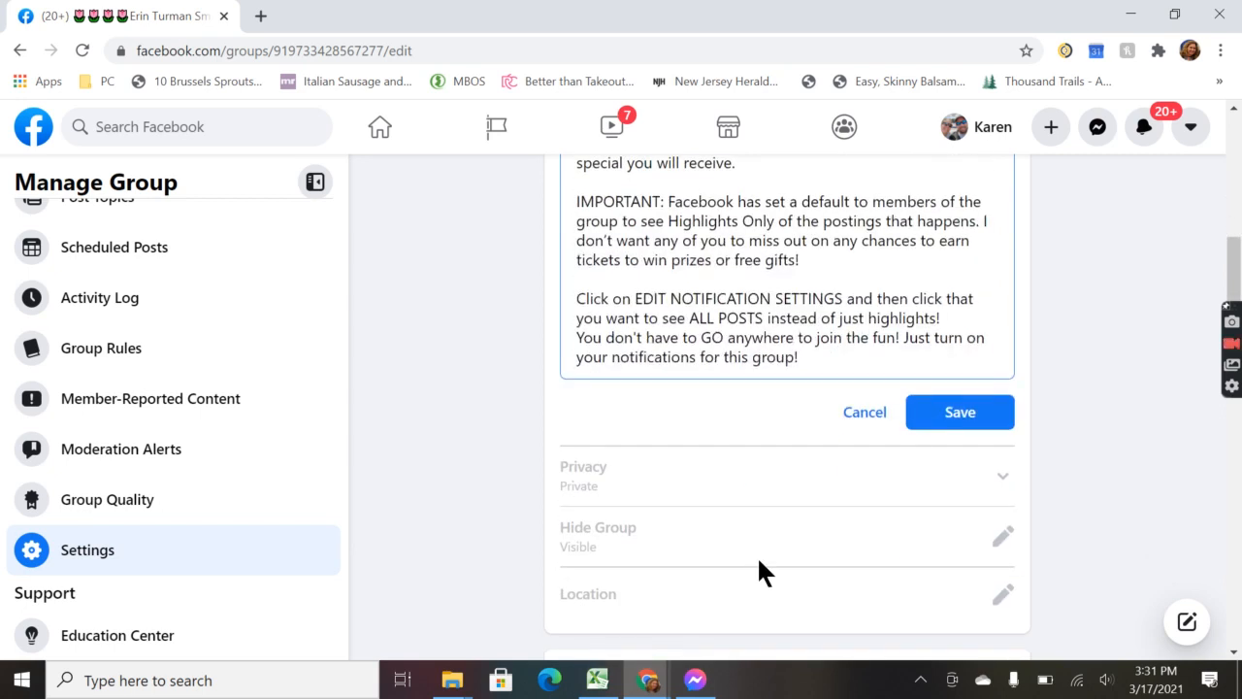
click(960, 437)
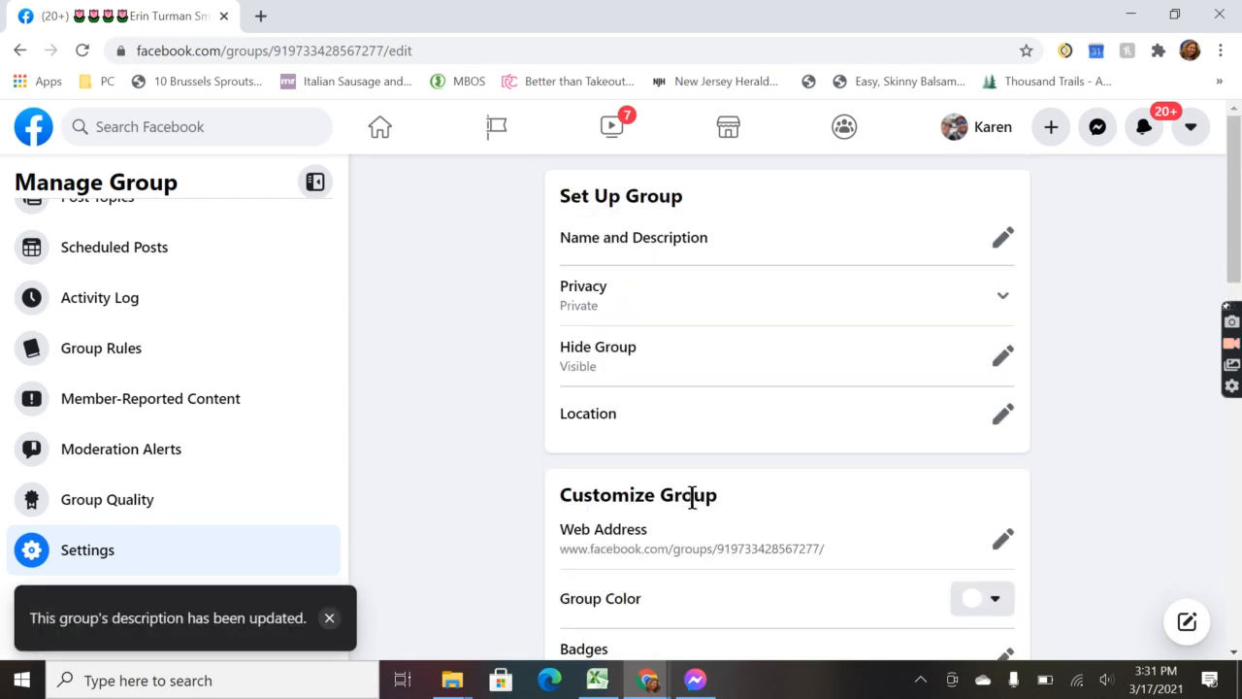
scroll(689, 495, down, 10)
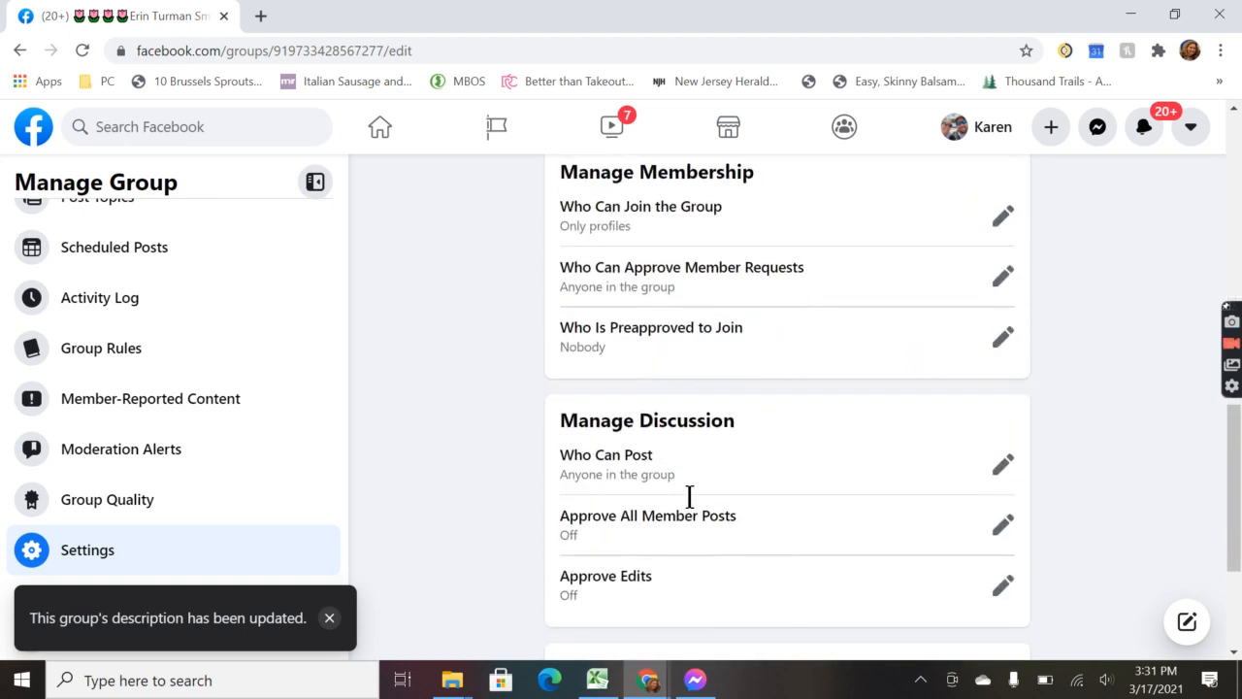
scroll(690, 499, down, 2)
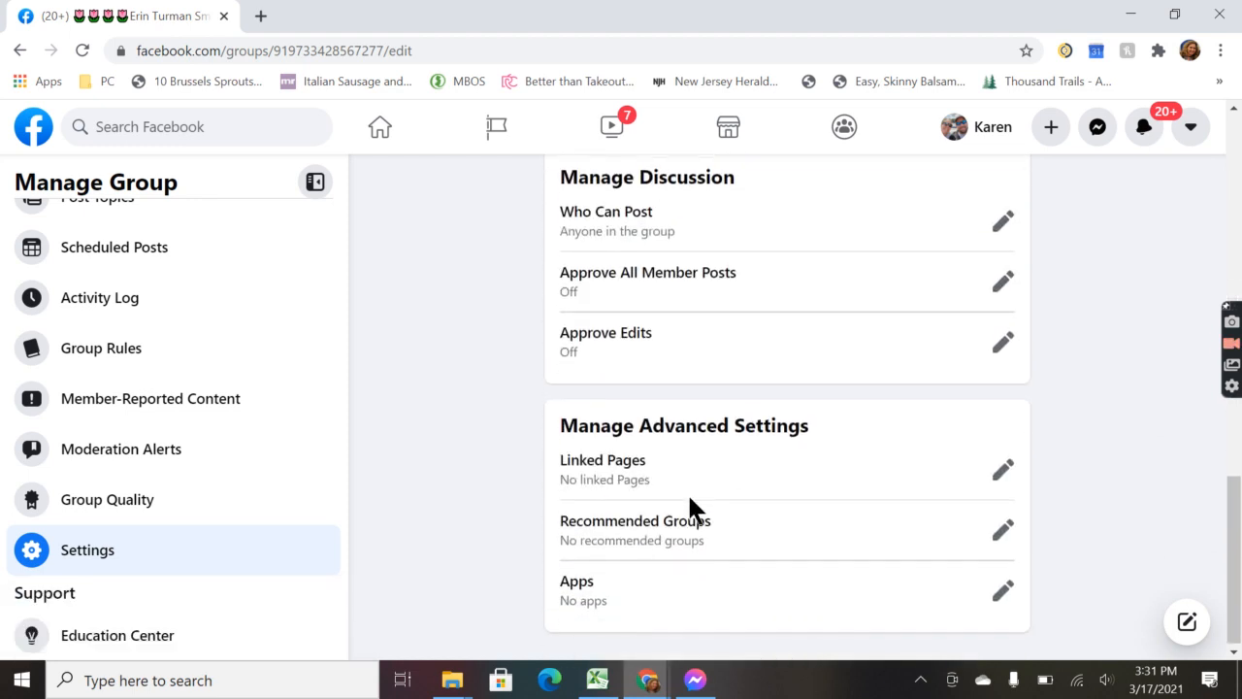
Step: Link the consultant's Pampered Chef business Page to the group and dismiss the interacting-as notice
click(1004, 470)
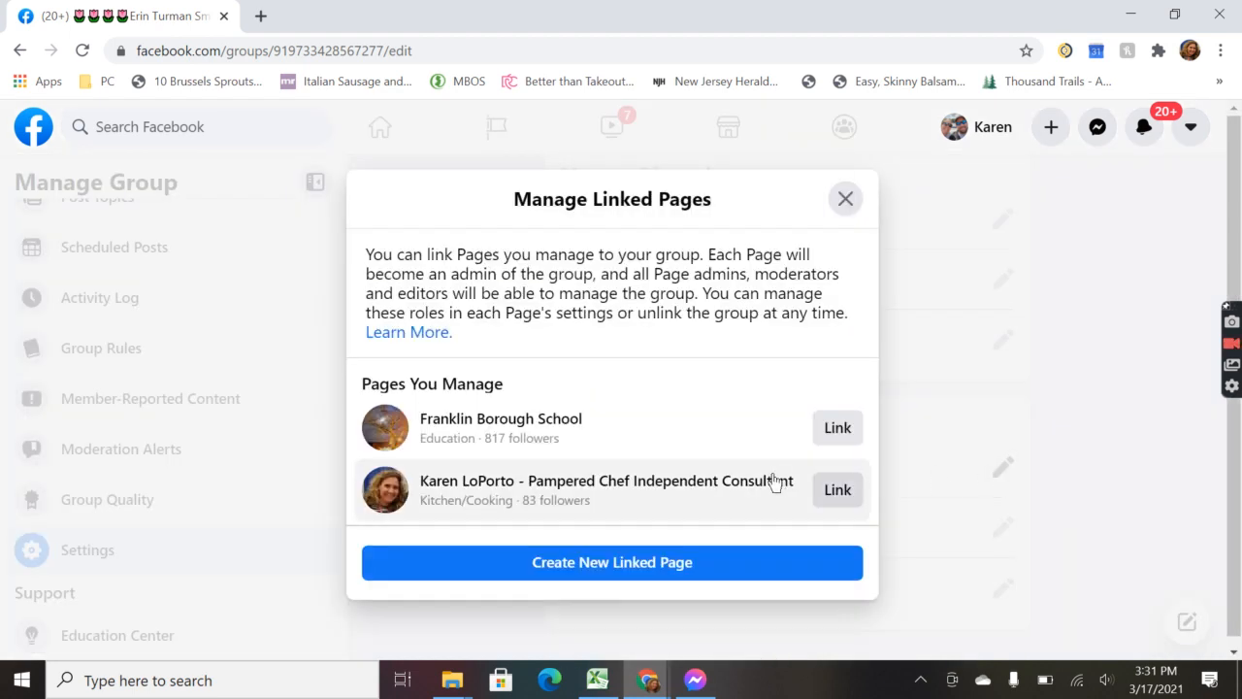
click(839, 493)
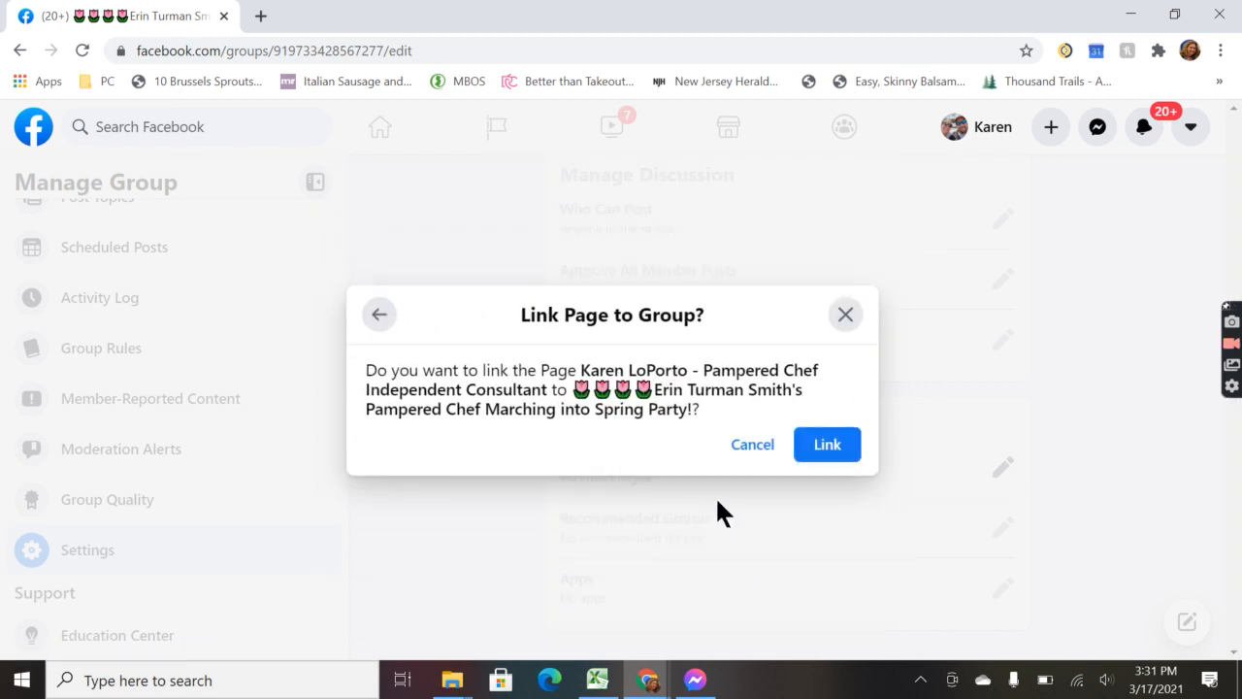
click(829, 446)
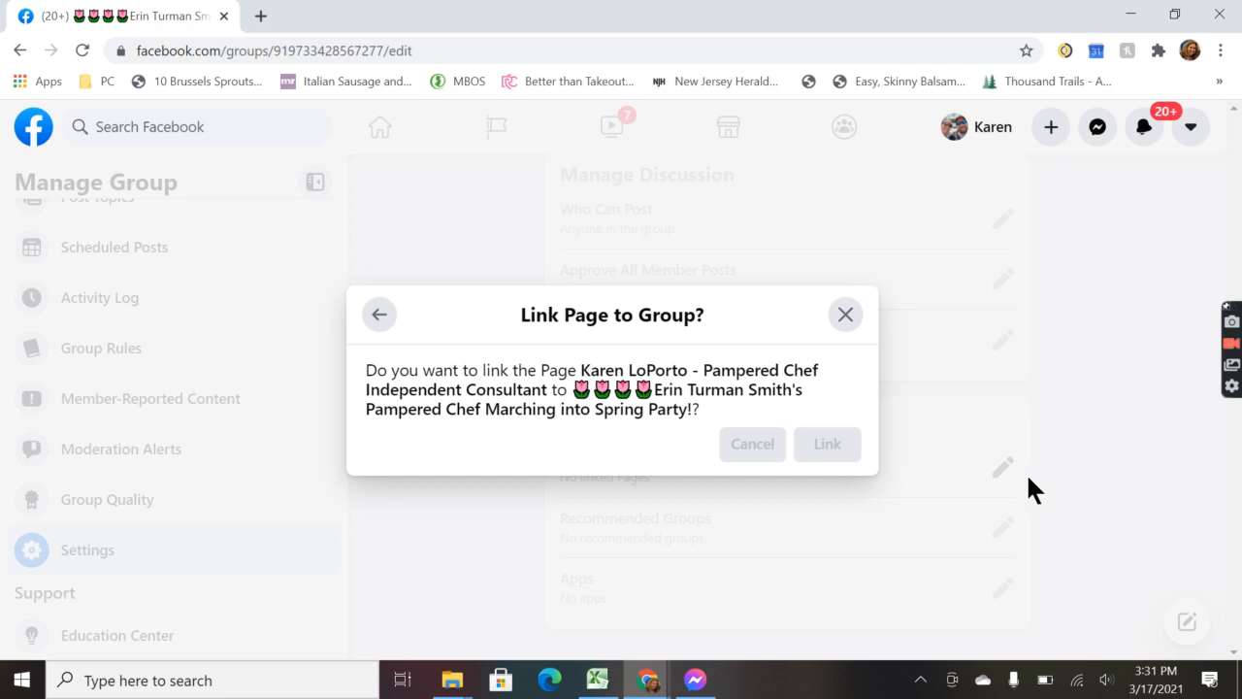
scroll(831, 492, down, 10)
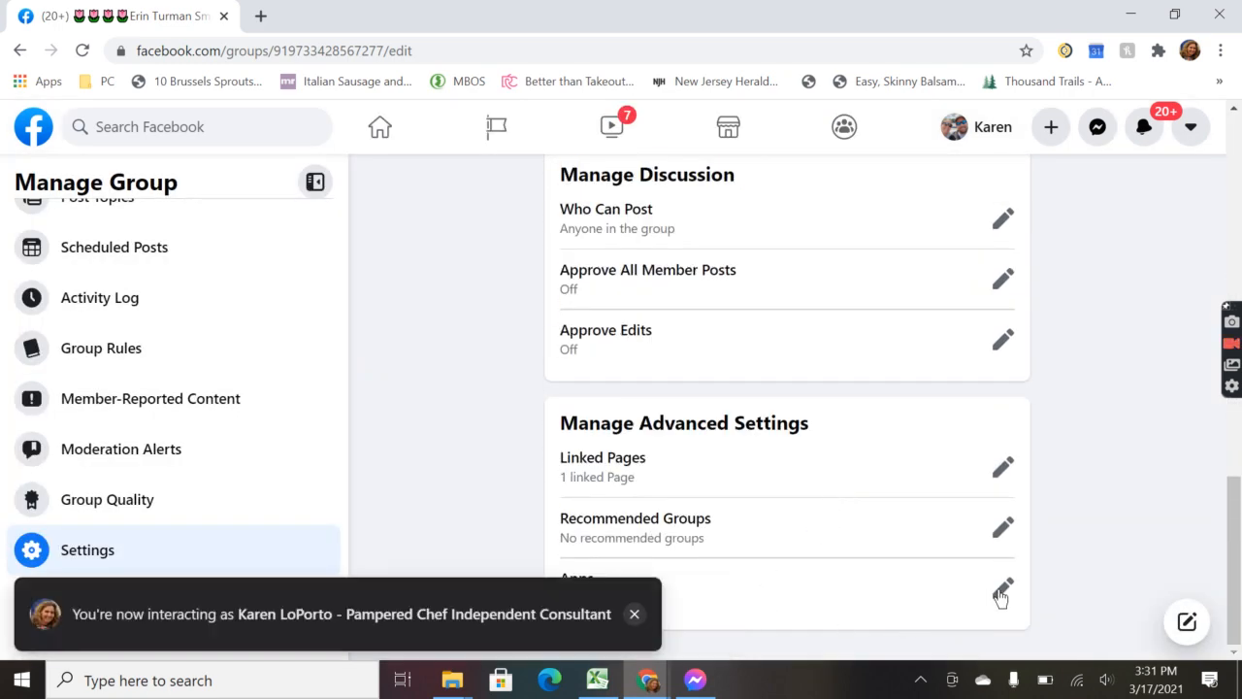
click(634, 613)
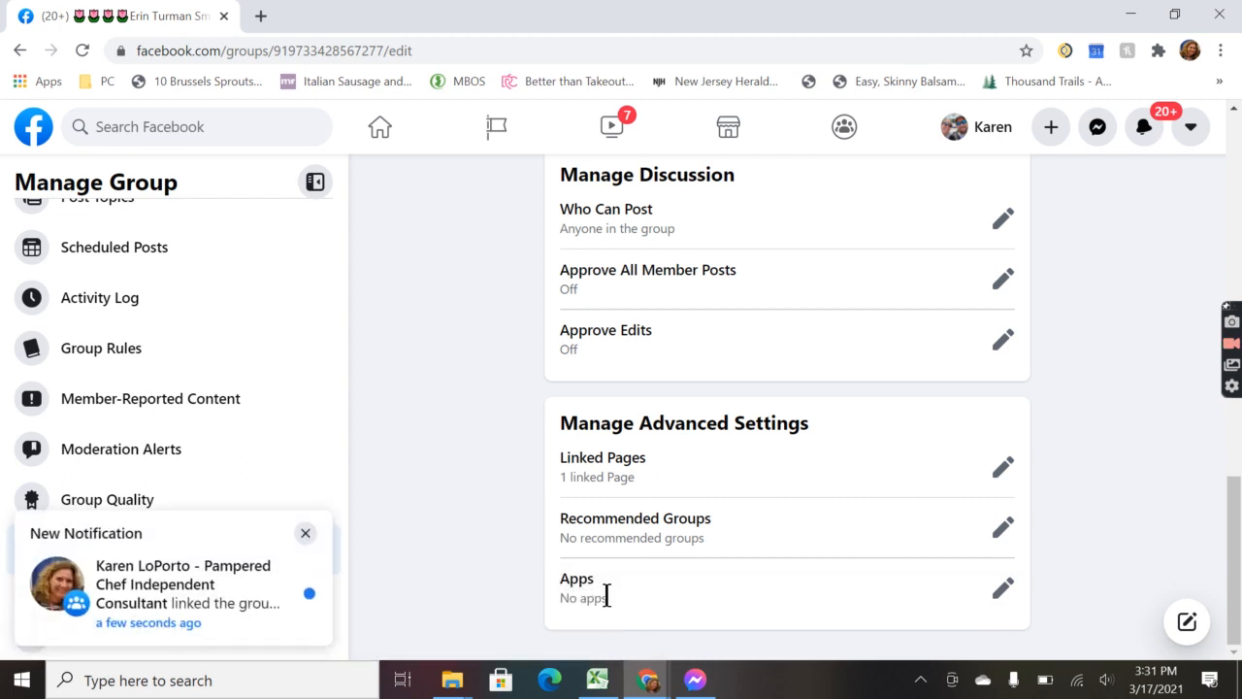
Step: Find CinchShare in the Group Apps catalogue by searching 'cinc' and add it to the group
click(1002, 590)
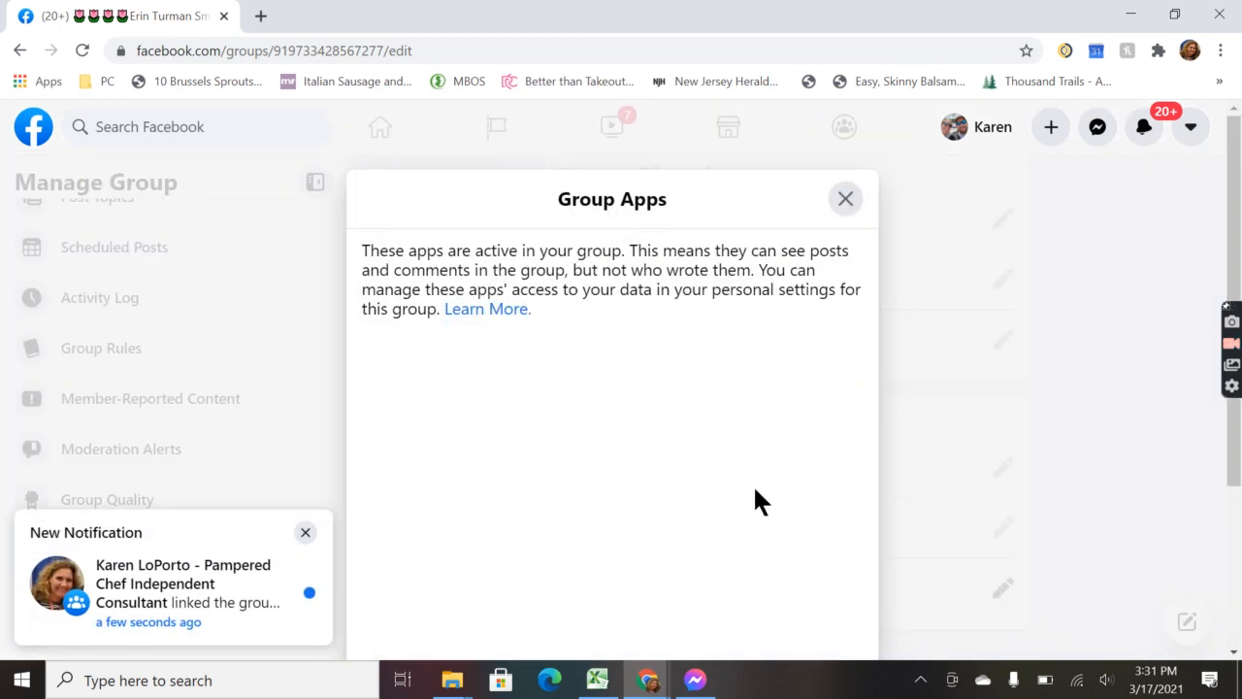
scroll(624, 320, down, 1)
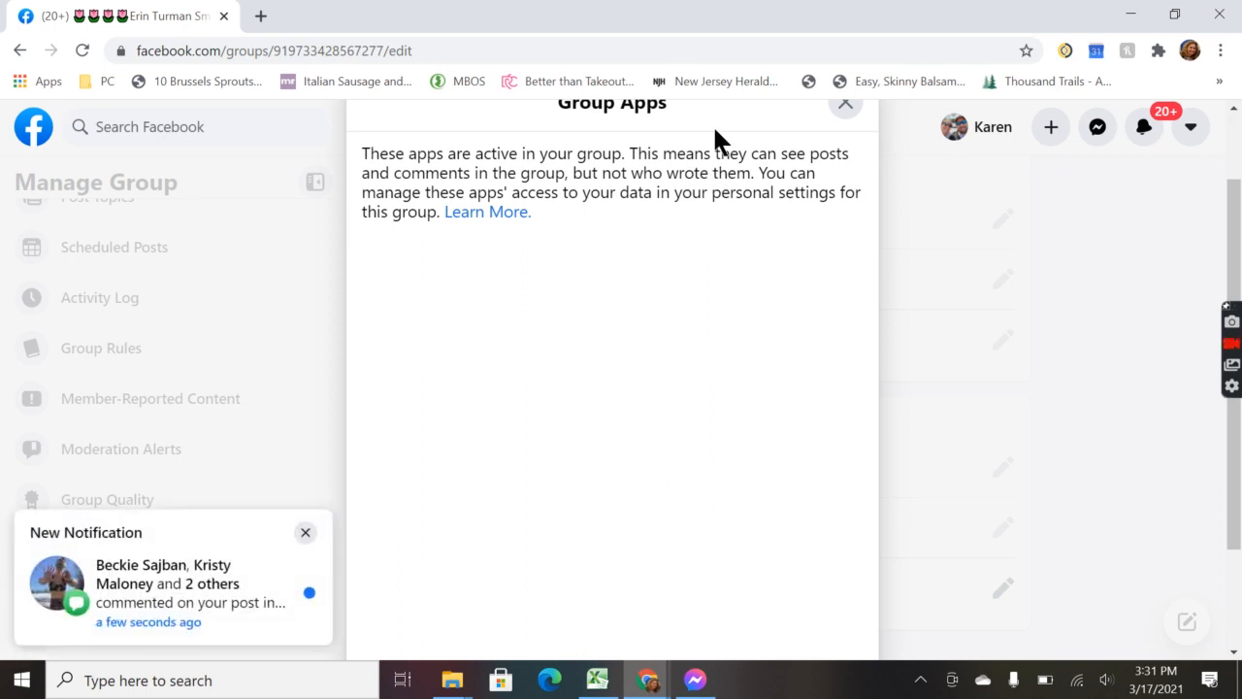
scroll(682, 573, up, 1)
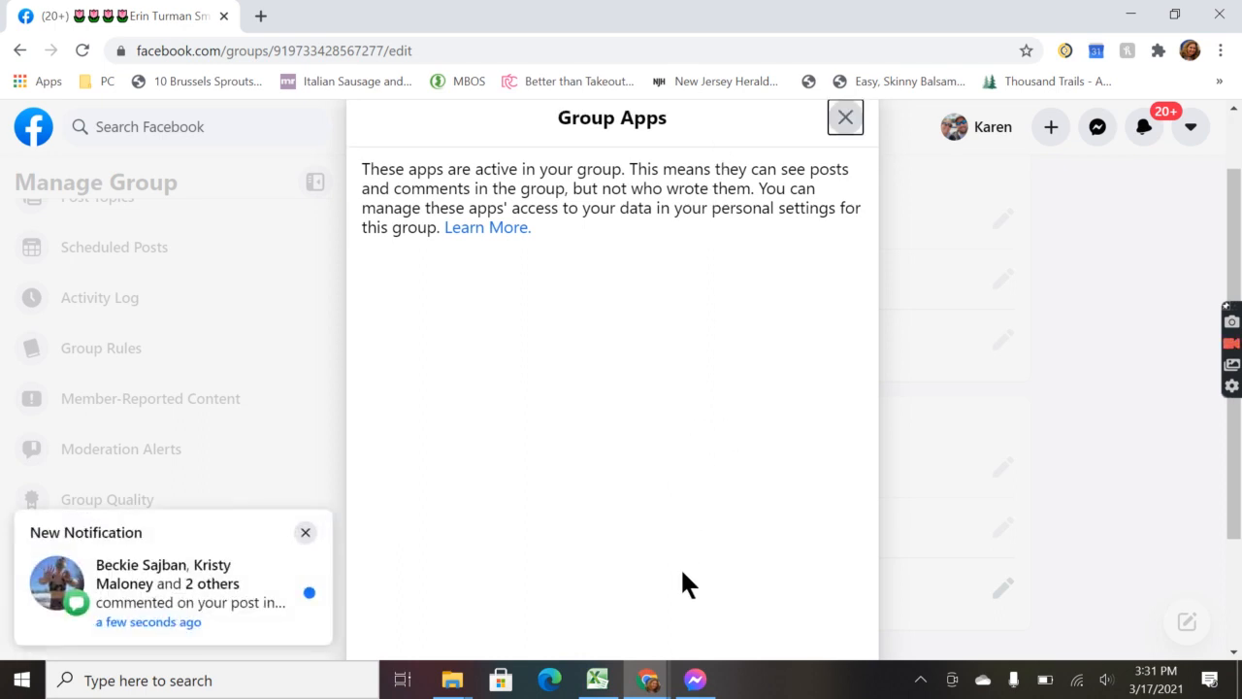
scroll(682, 582, down, 2)
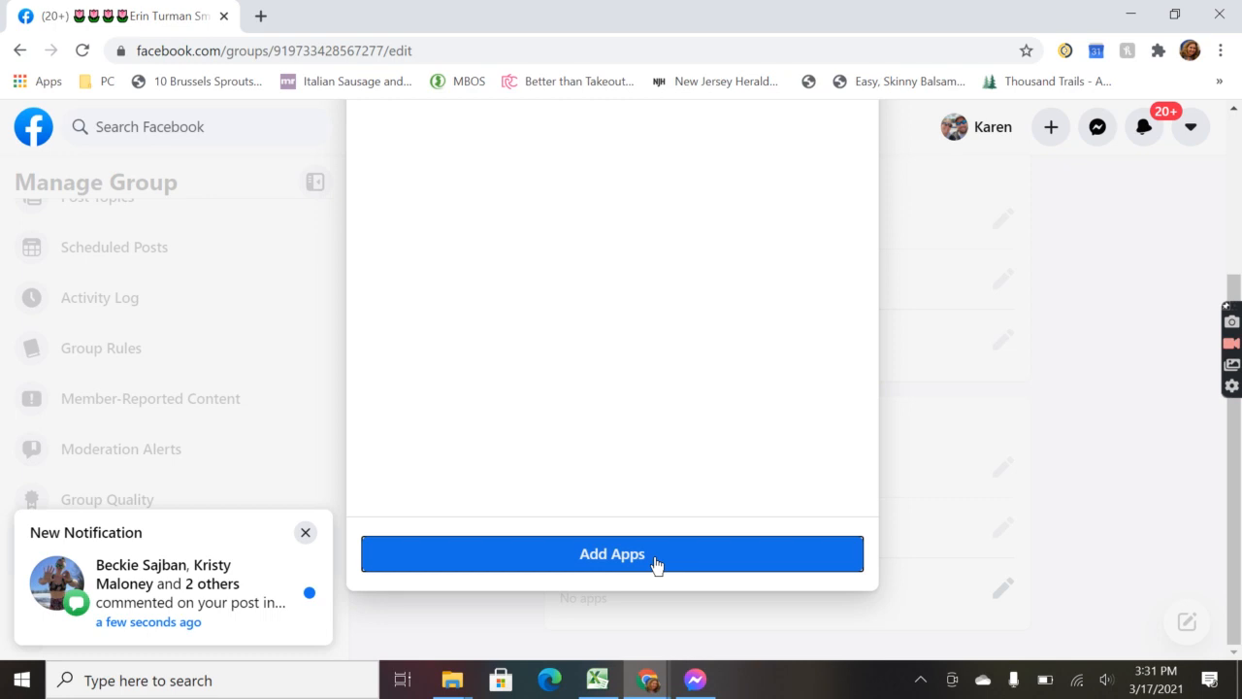
click(655, 563)
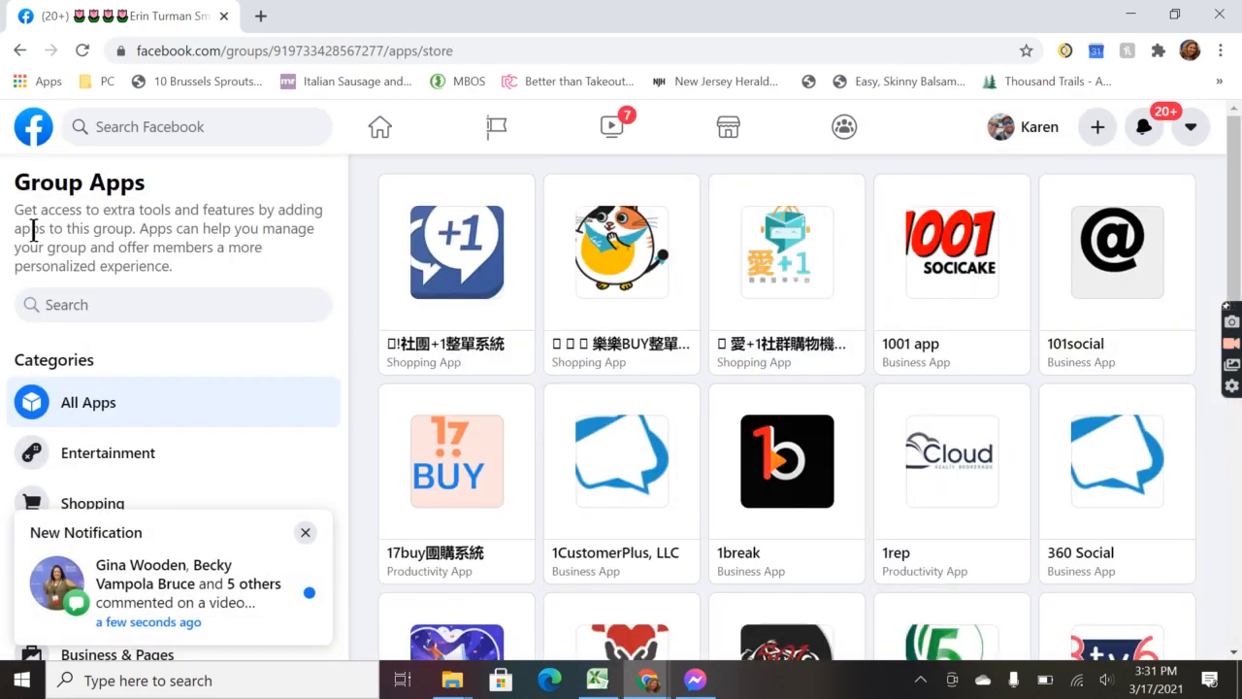
click(35, 311)
text(cinchshare)
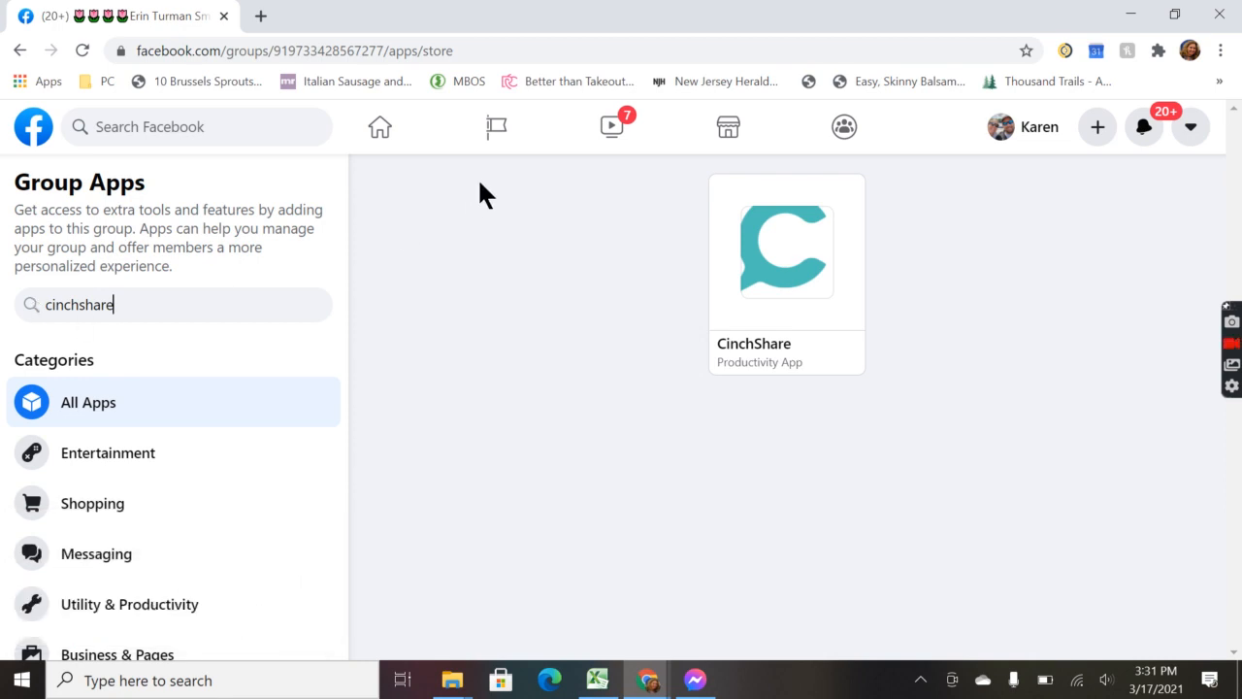
click(761, 268)
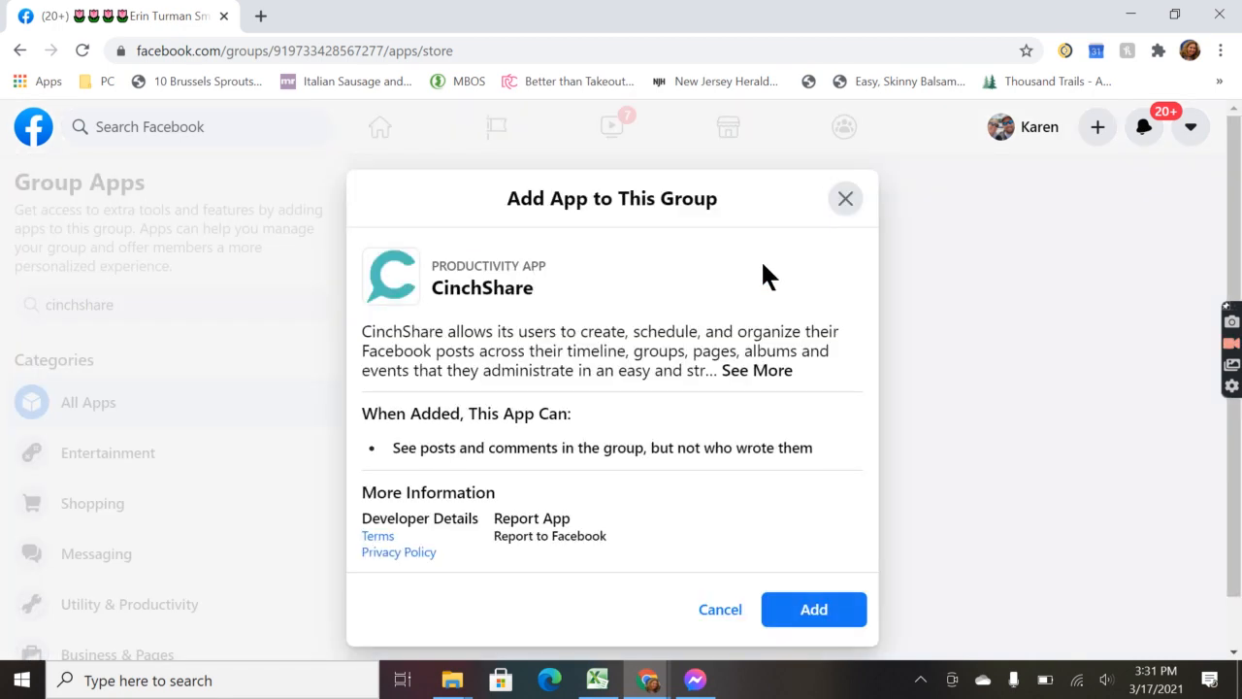
click(817, 607)
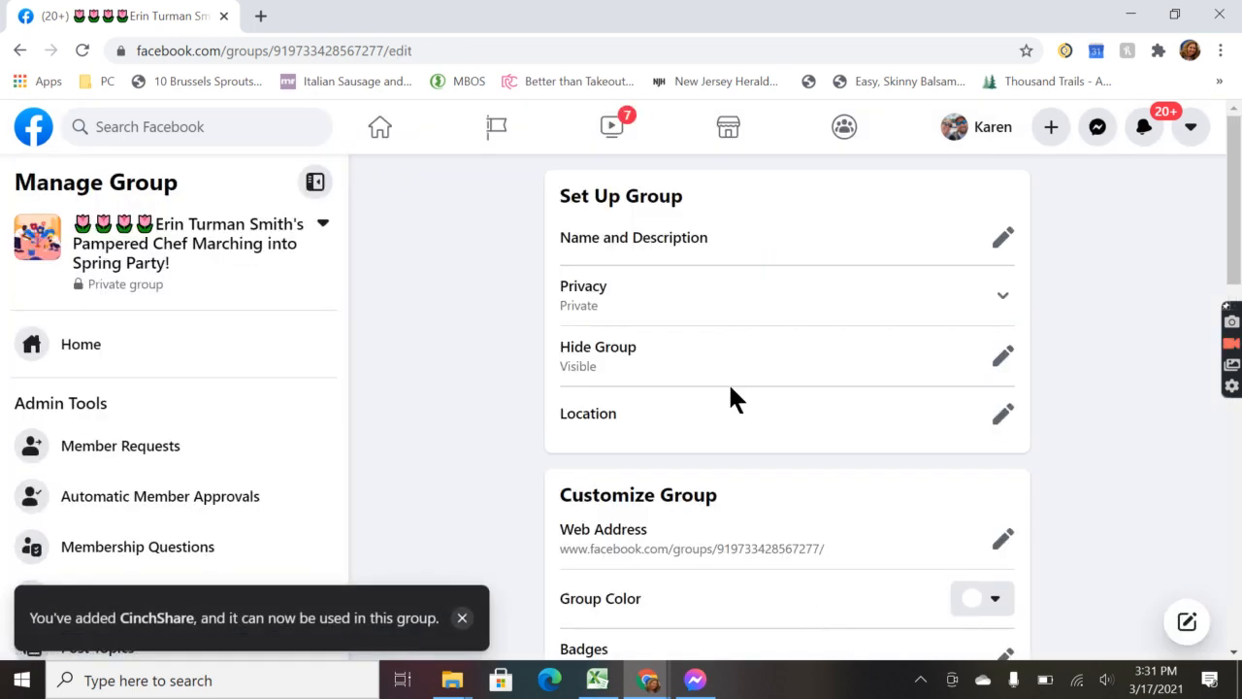
Step: Go to the group's Home page and open the cover photo Edit options
click(80, 353)
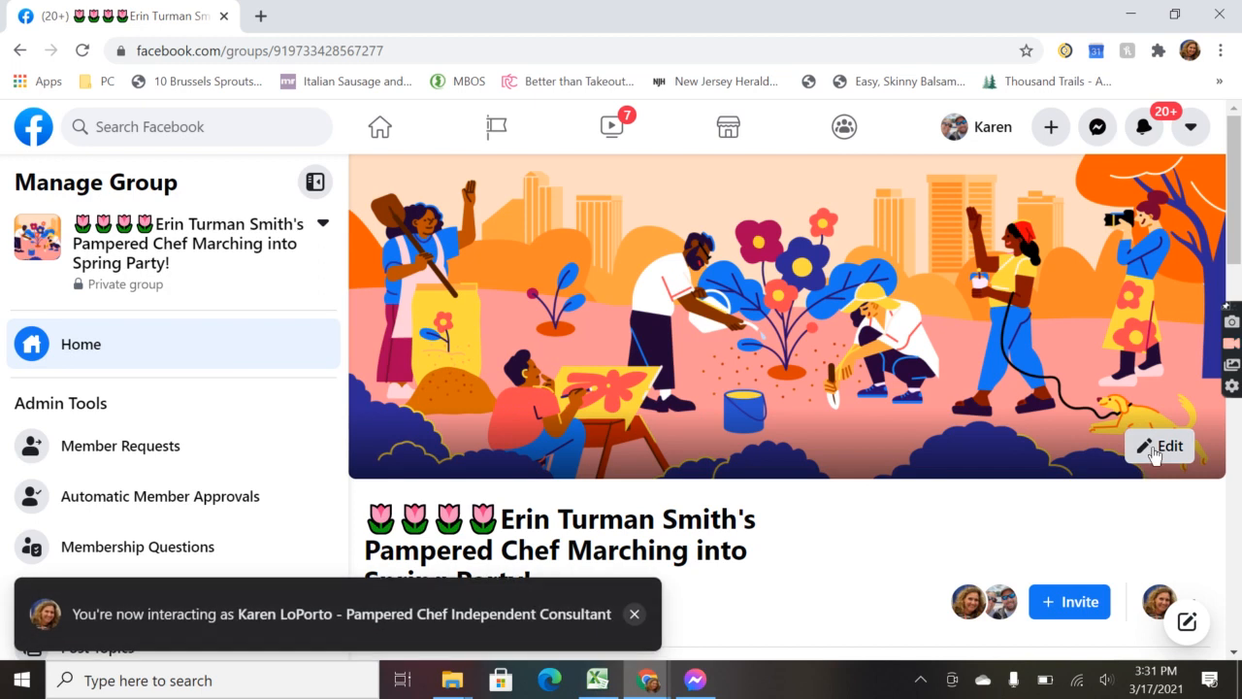
click(1155, 455)
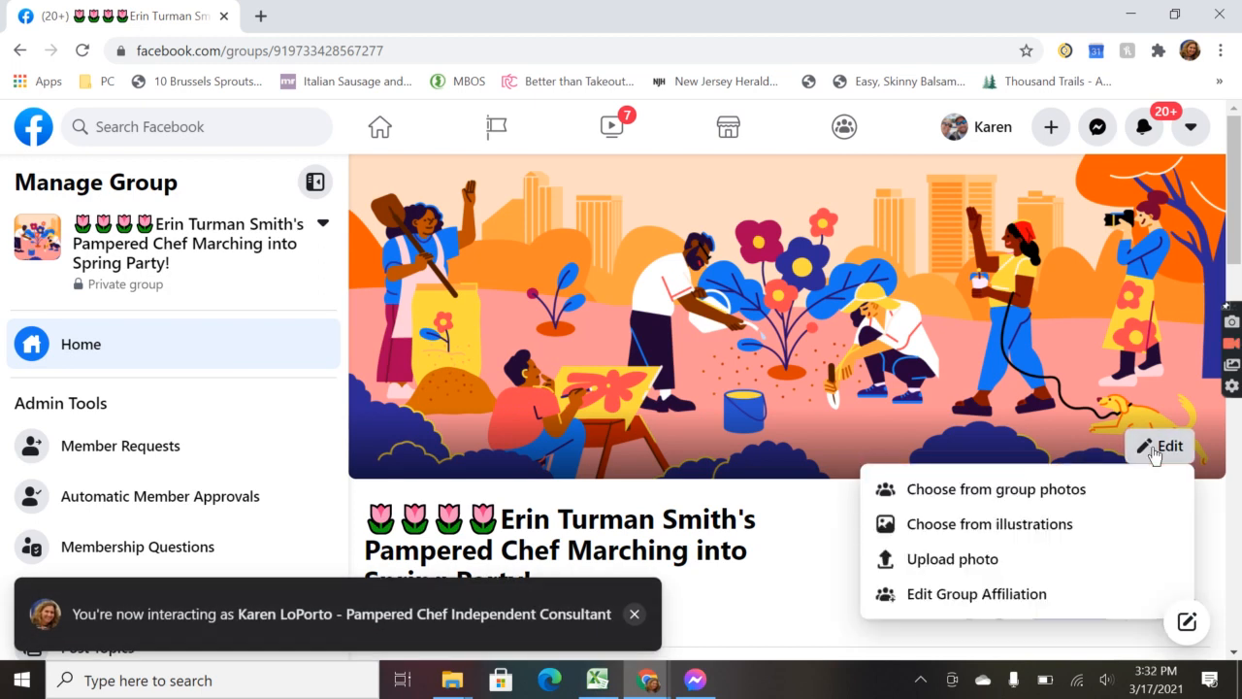
Step: Upload the March 'Let's Party!' image as the group cover photo and save the change
click(970, 559)
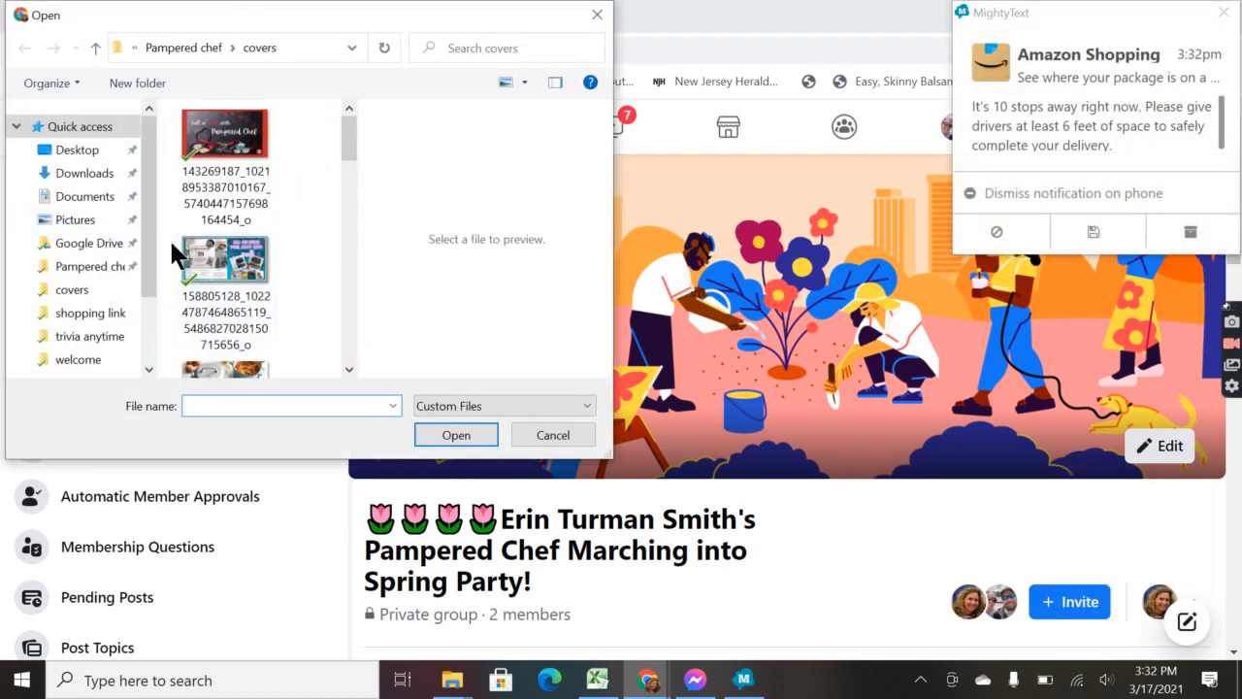
click(1231, 17)
click(1230, 18)
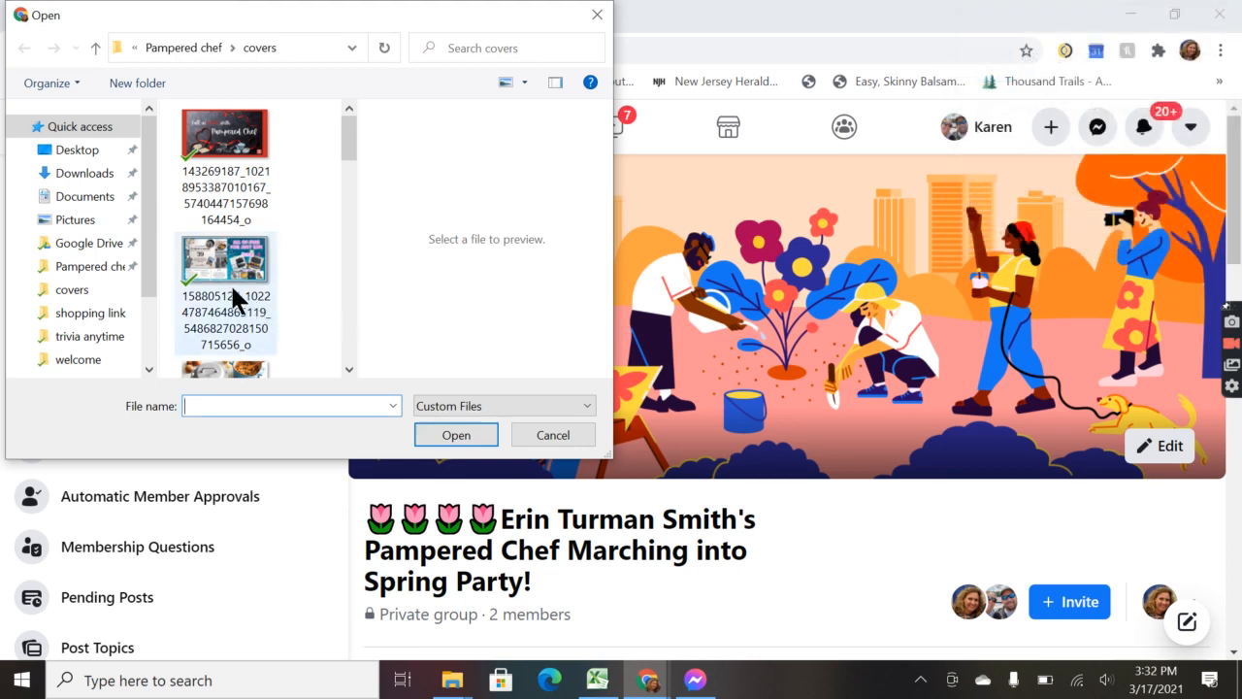
scroll(233, 291, down, 1)
scroll(233, 291, down, 2)
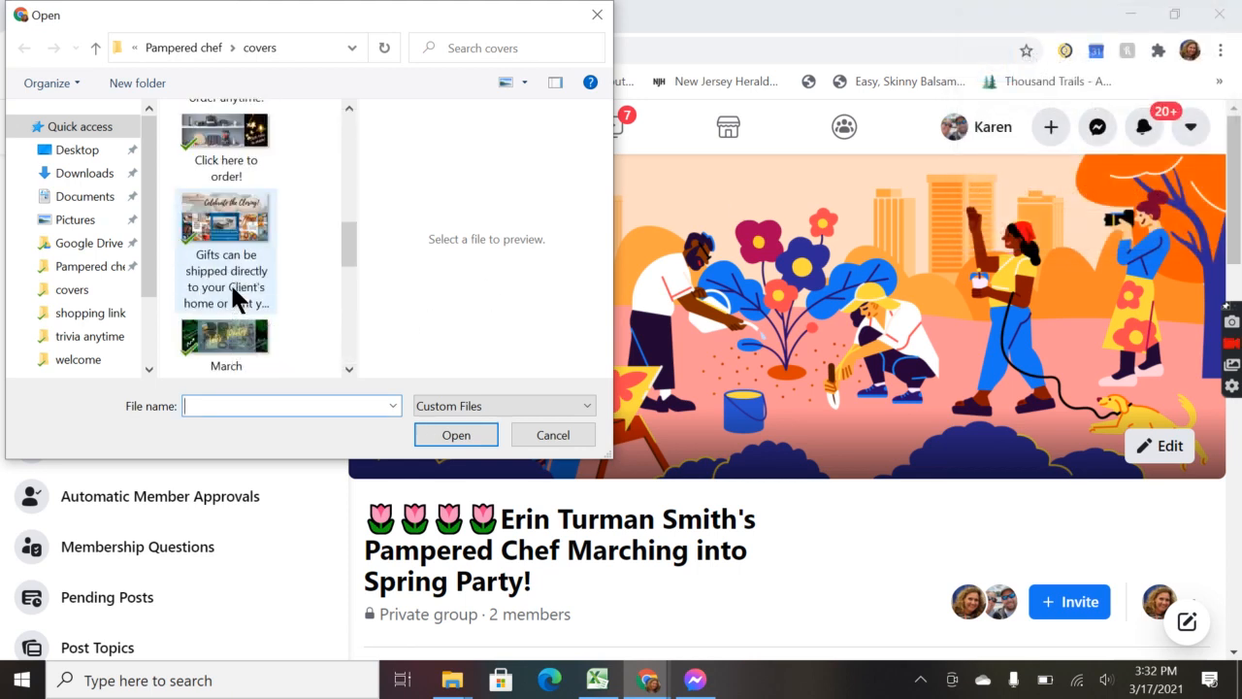
scroll(230, 282, down, 2)
scroll(233, 272, up, 2)
double_click(233, 330)
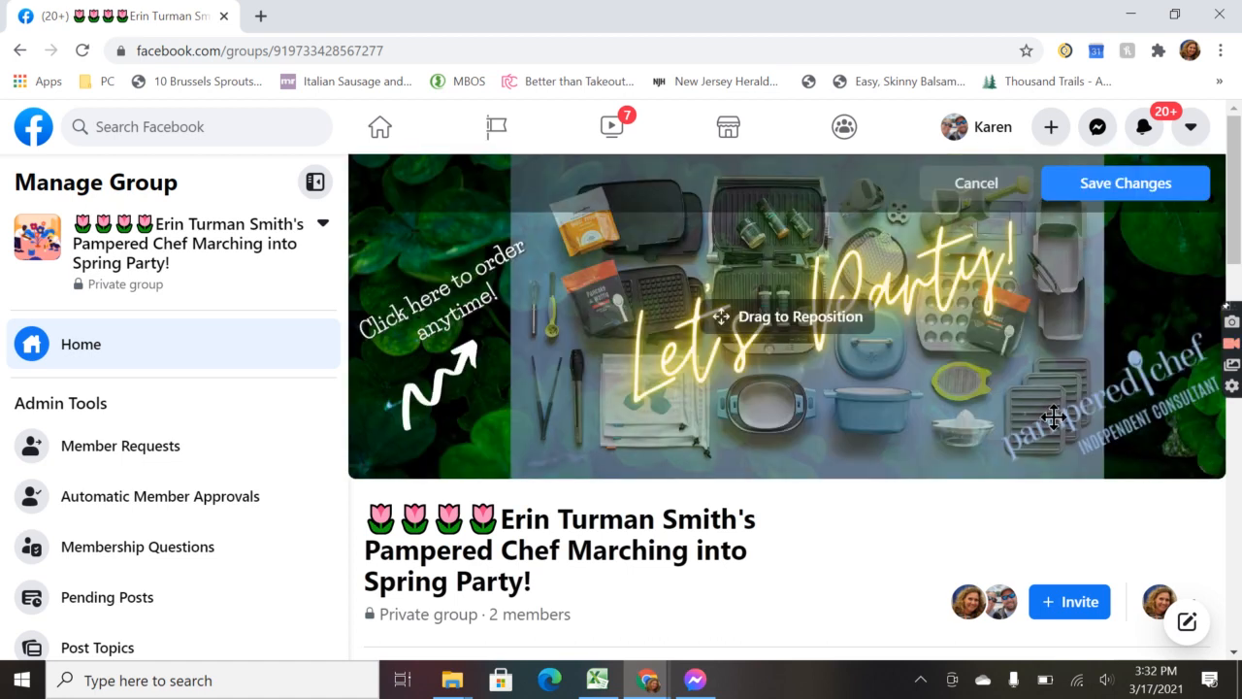
click(1095, 192)
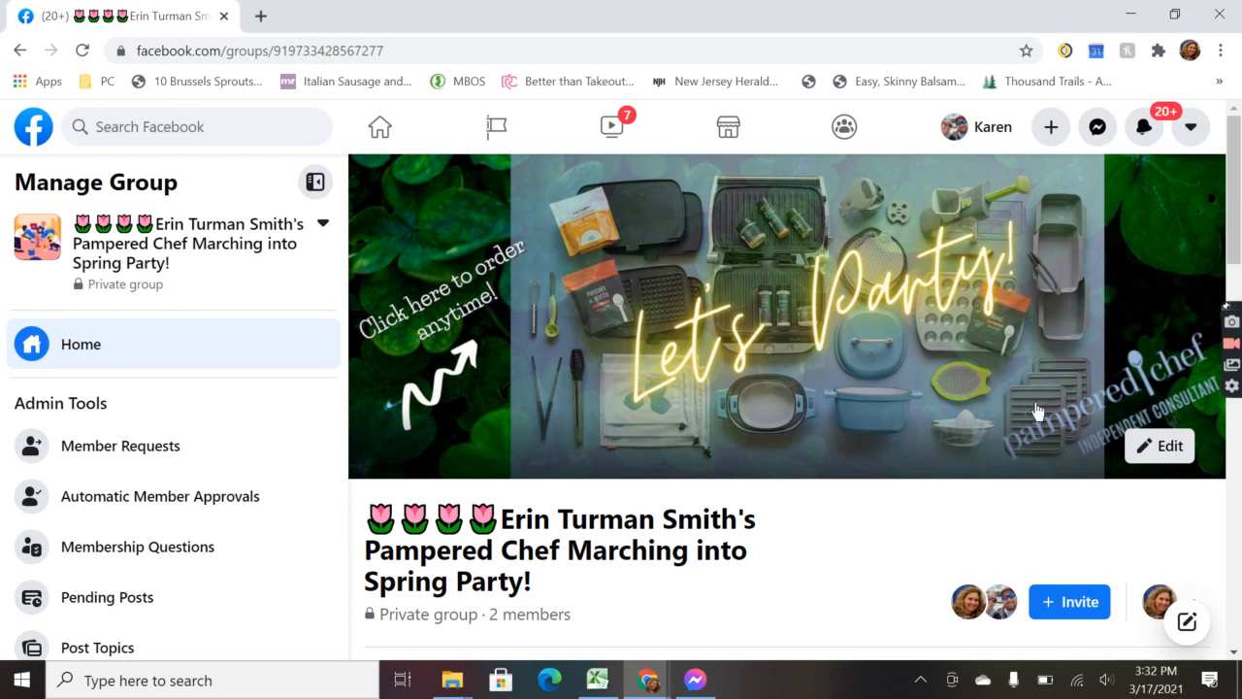
Step: Expand the group description and select the 'Order here anytime at:' line with the party link
scroll(772, 389, down, 3)
scroll(767, 407, down, 1)
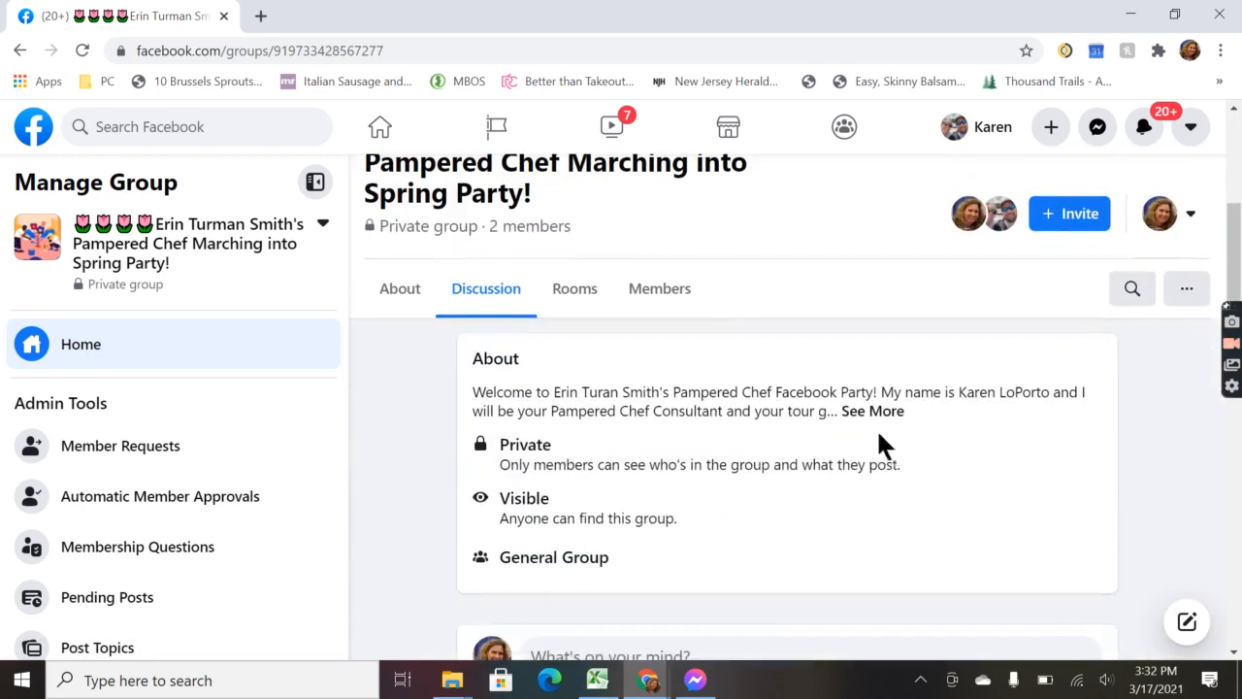
click(873, 412)
drag(840, 476, 462, 449)
key(ctrl+c)
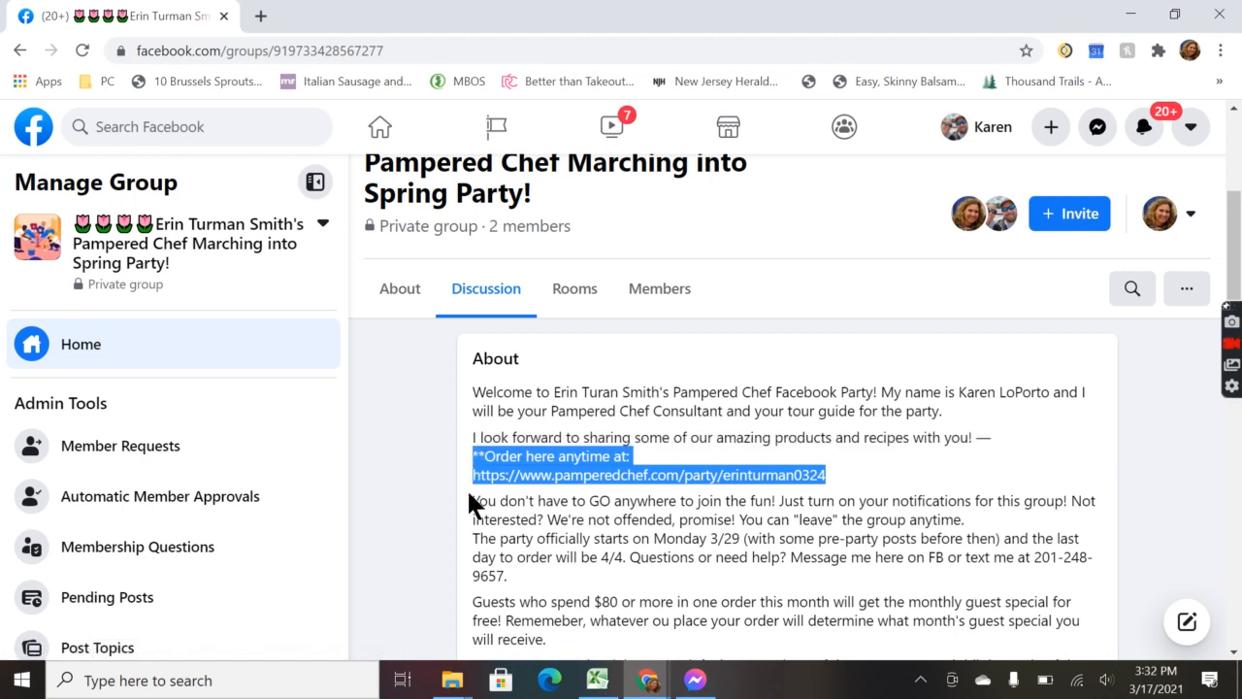
scroll(876, 477, up, 4)
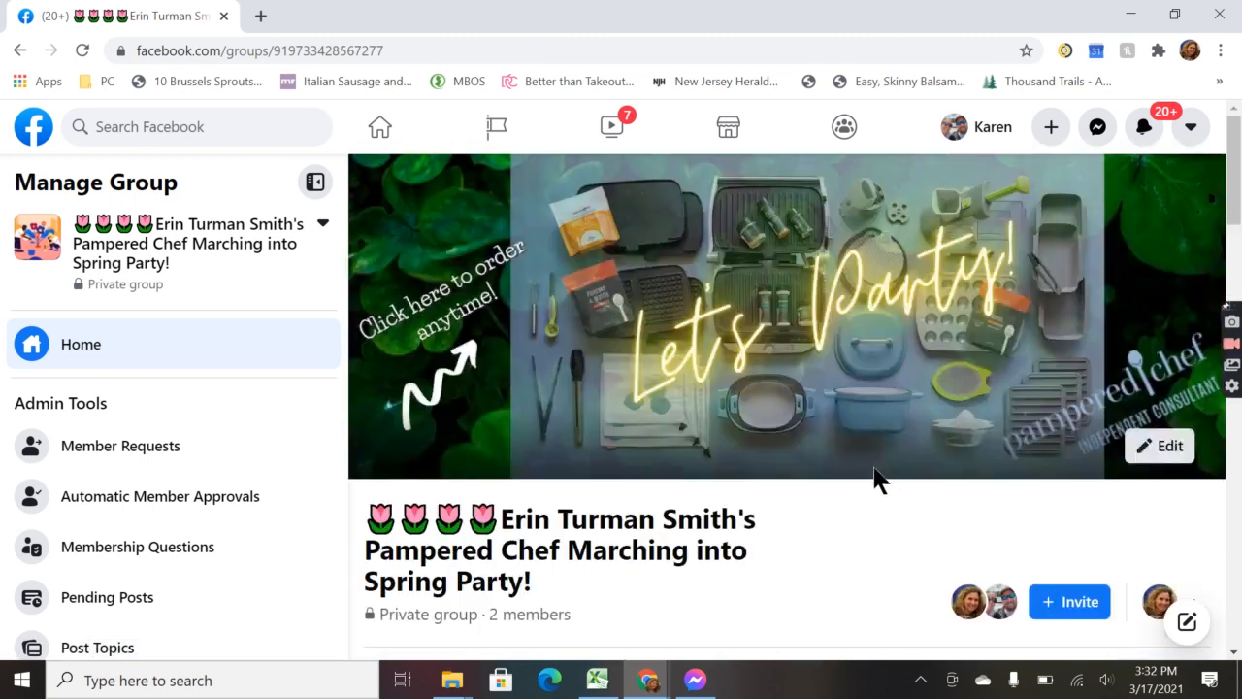
Step: Paste that order line and link as the cover photo's caption, save it, and close the photo
click(840, 331)
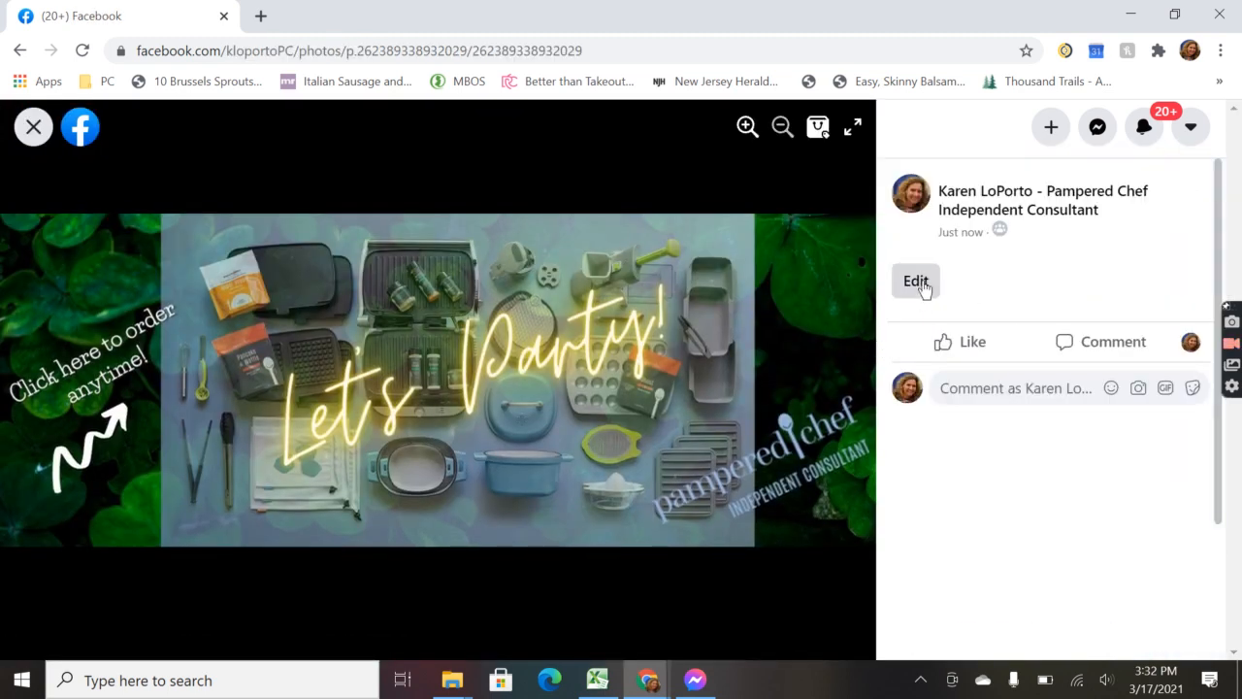
click(921, 283)
key(ctrl+v)
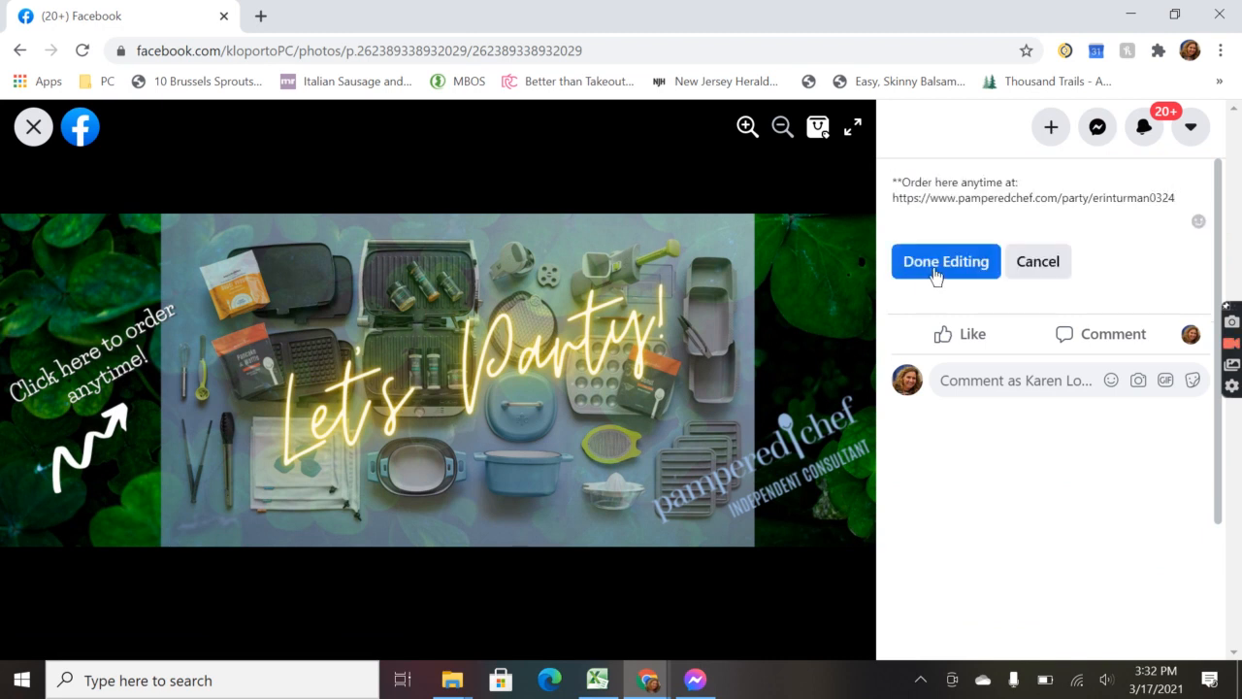
click(957, 270)
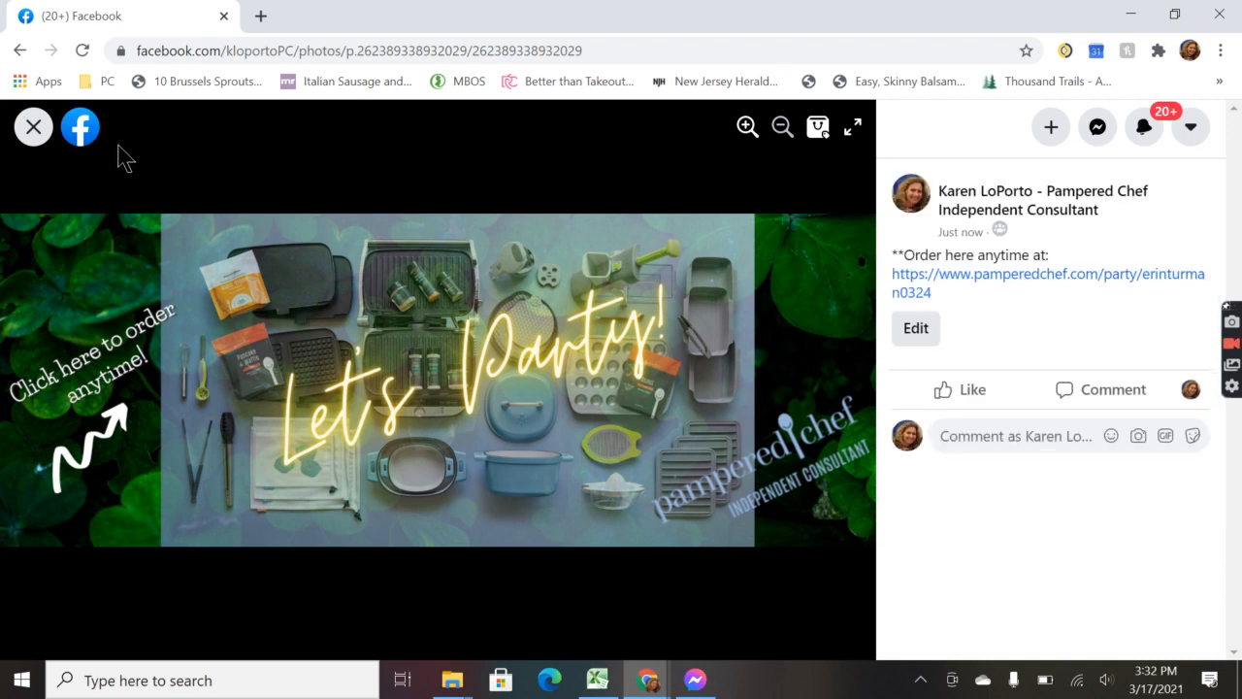
click(33, 126)
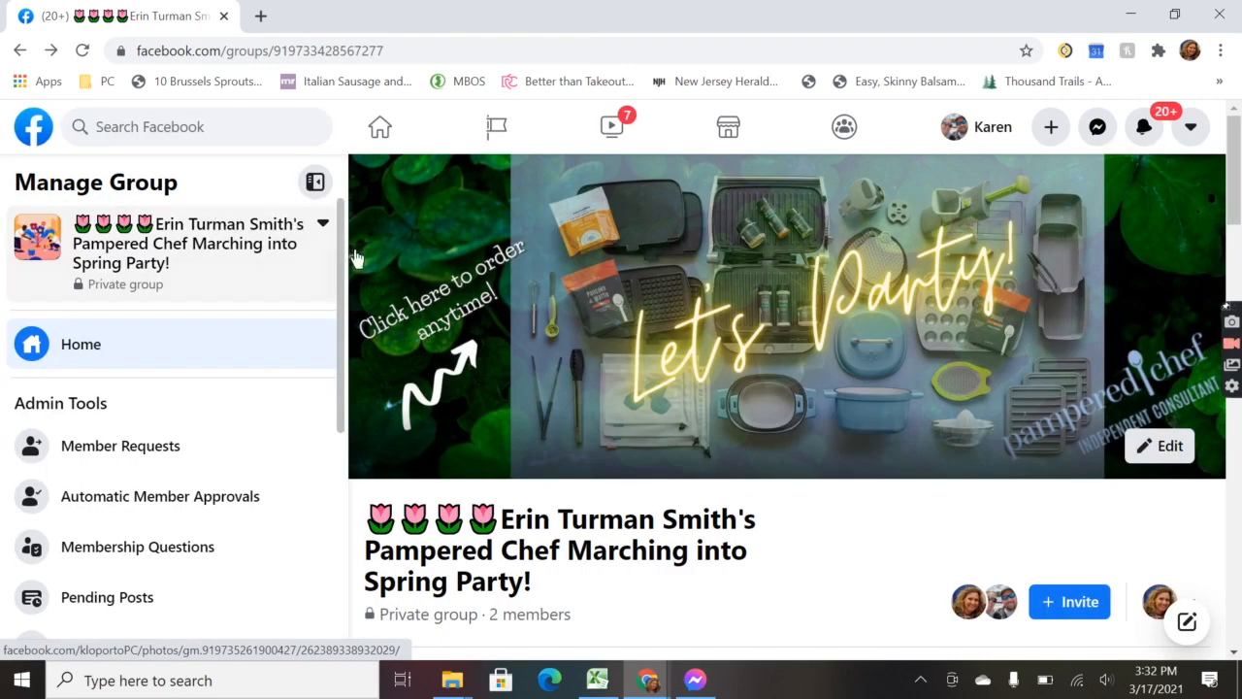
Step: Choose the personal profile instead of the business Page in the group's interact-as switcher
scroll(388, 257, down, 7)
scroll(424, 265, down, 5)
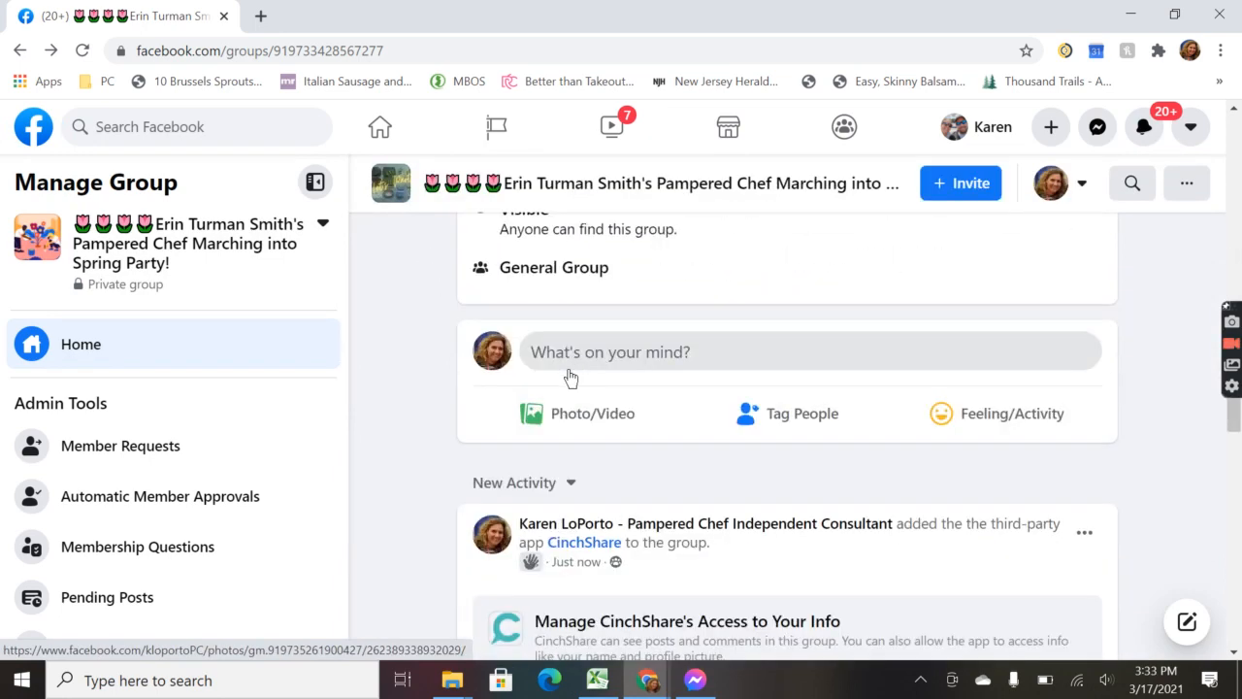
scroll(671, 379, up, 12)
scroll(799, 392, down, 2)
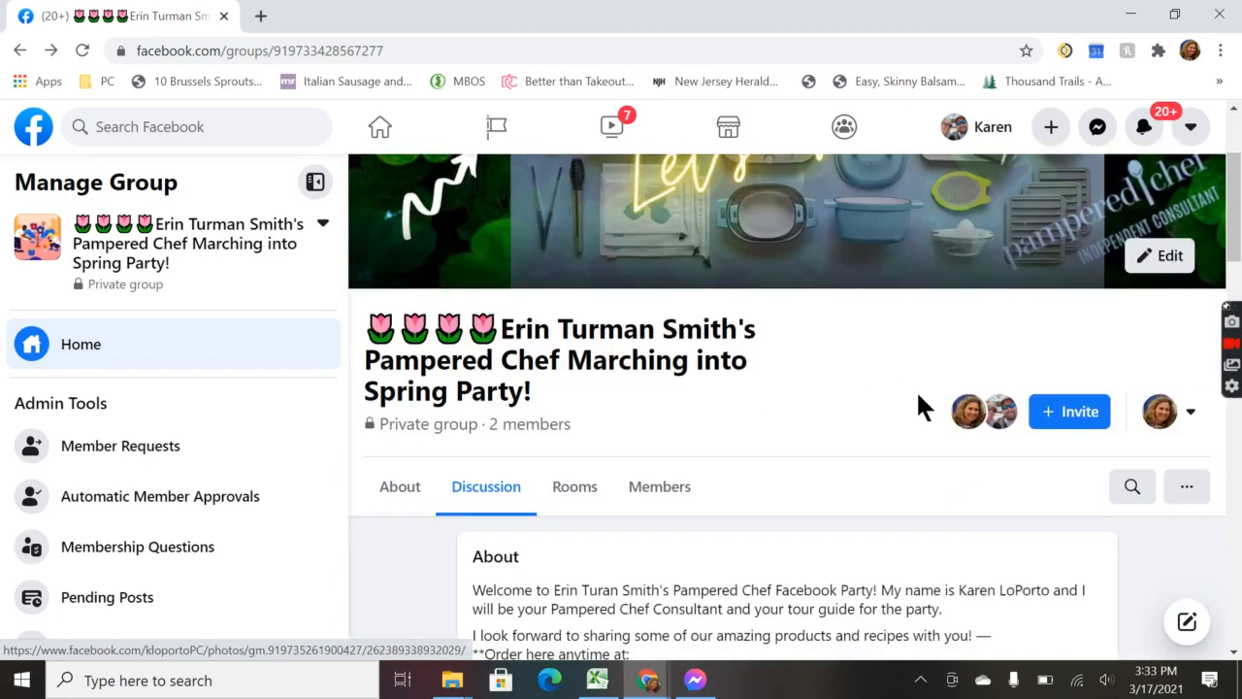
click(1193, 412)
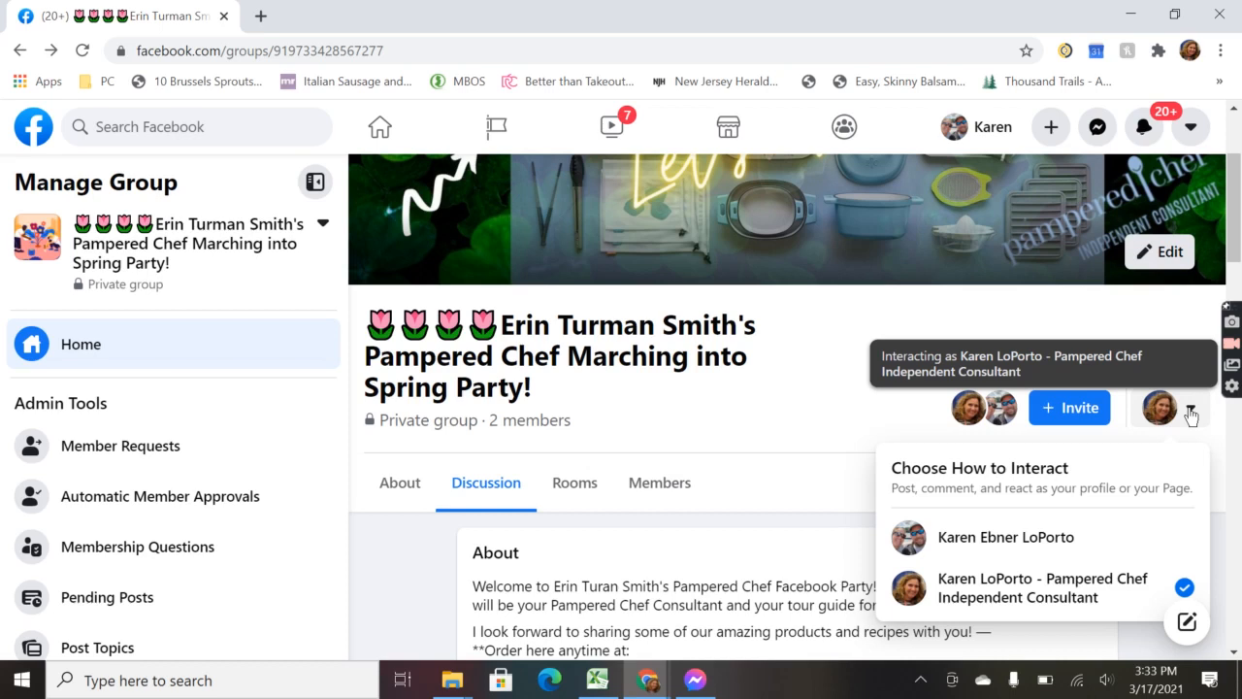
click(992, 535)
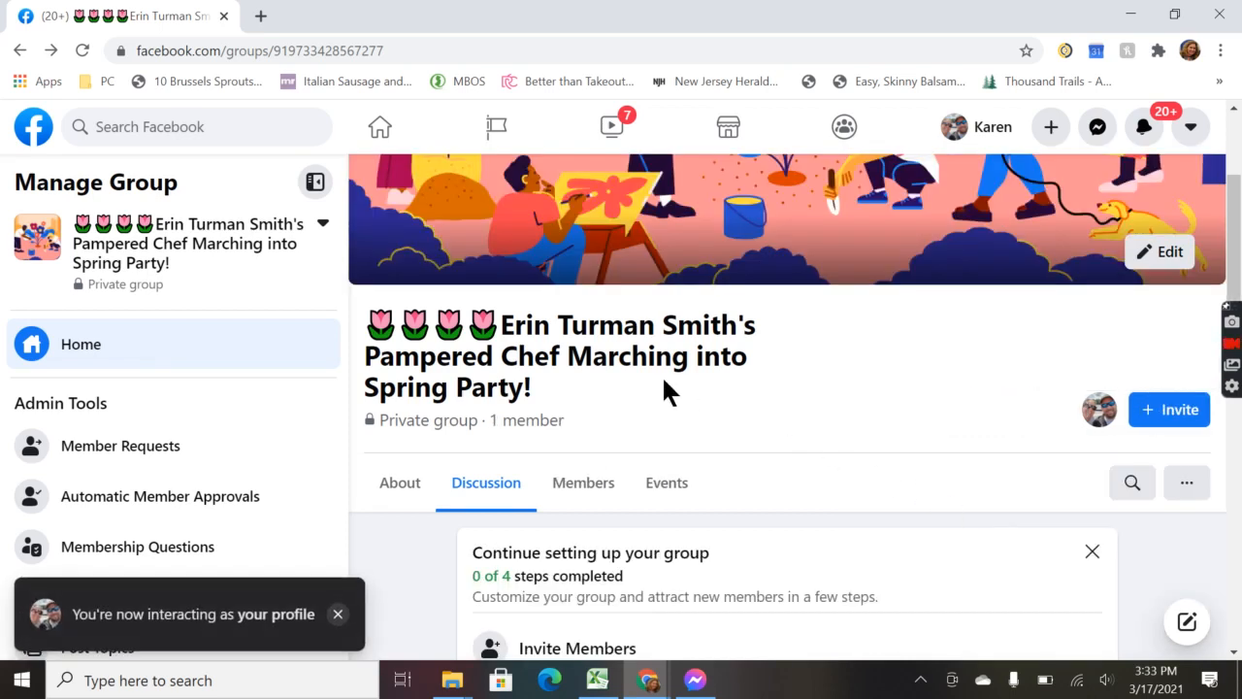
scroll(709, 389, down, 3)
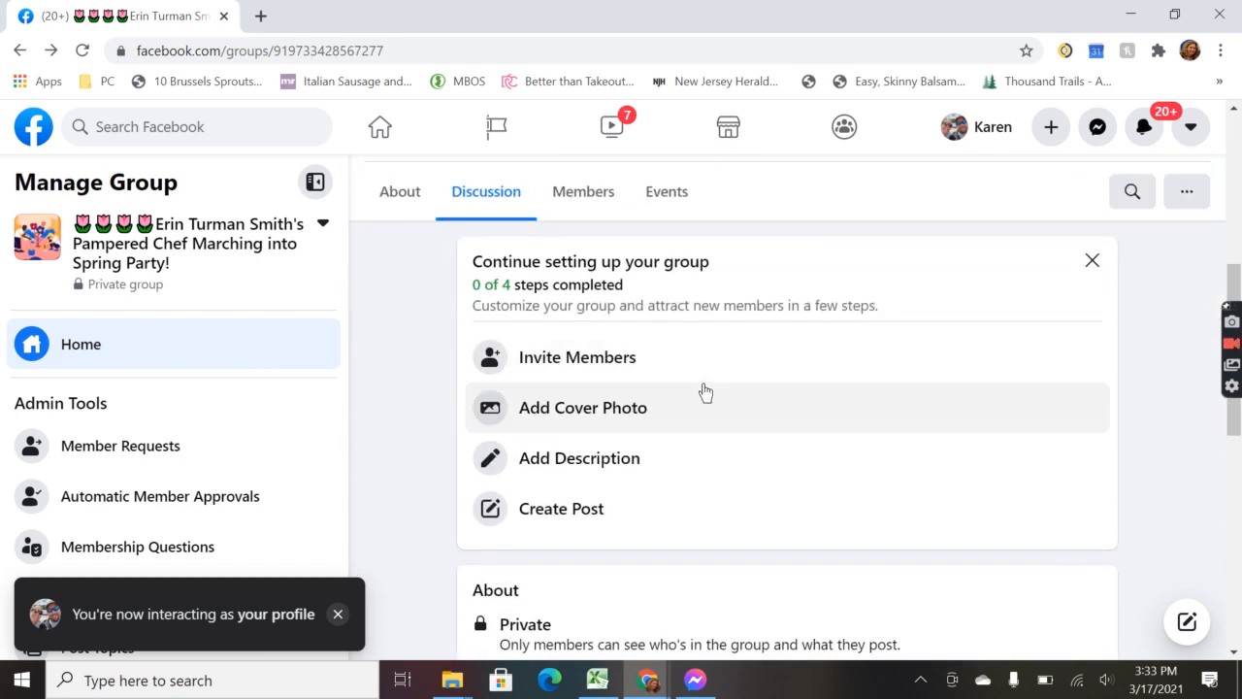
scroll(706, 389, down, 1)
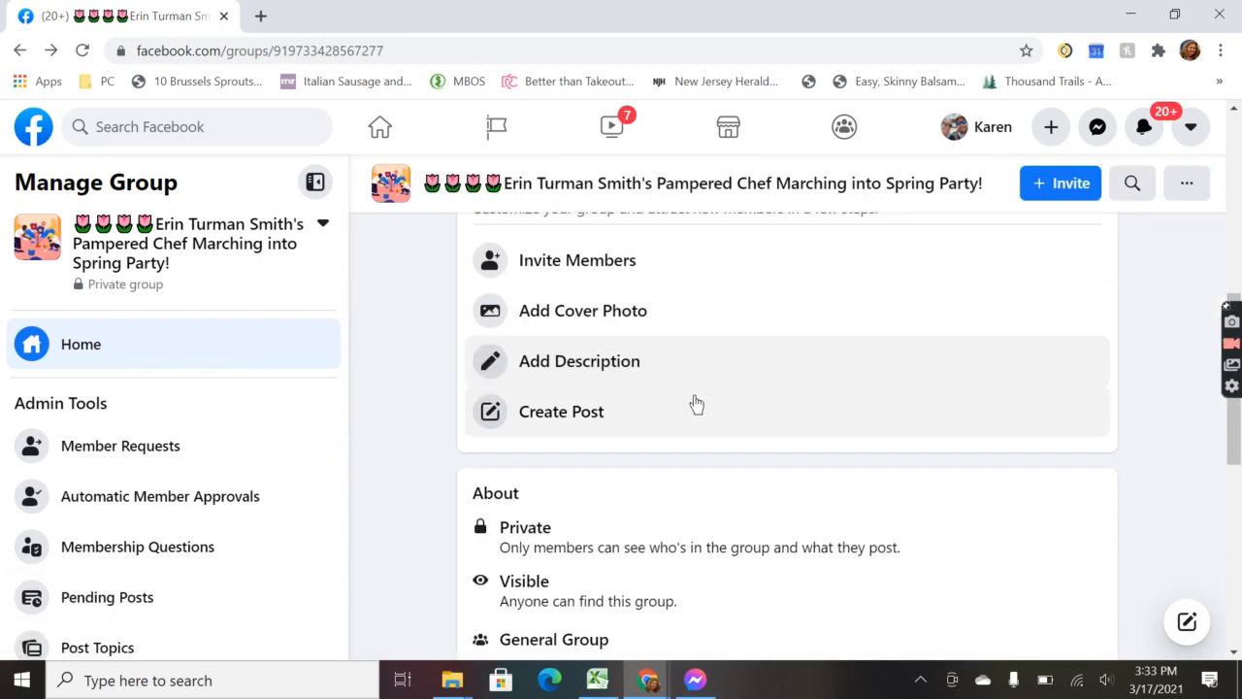
scroll(694, 408, down, 4)
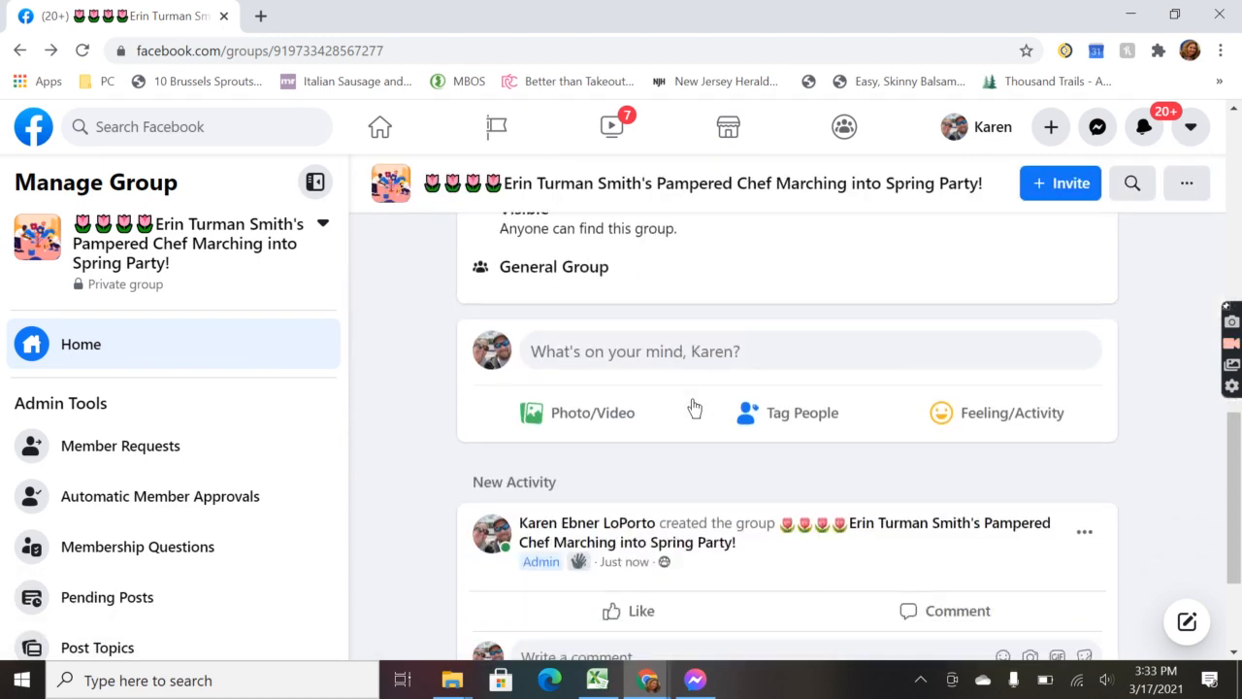
Step: Start a group post with the pasted order line and party link, removing the link preview
click(705, 359)
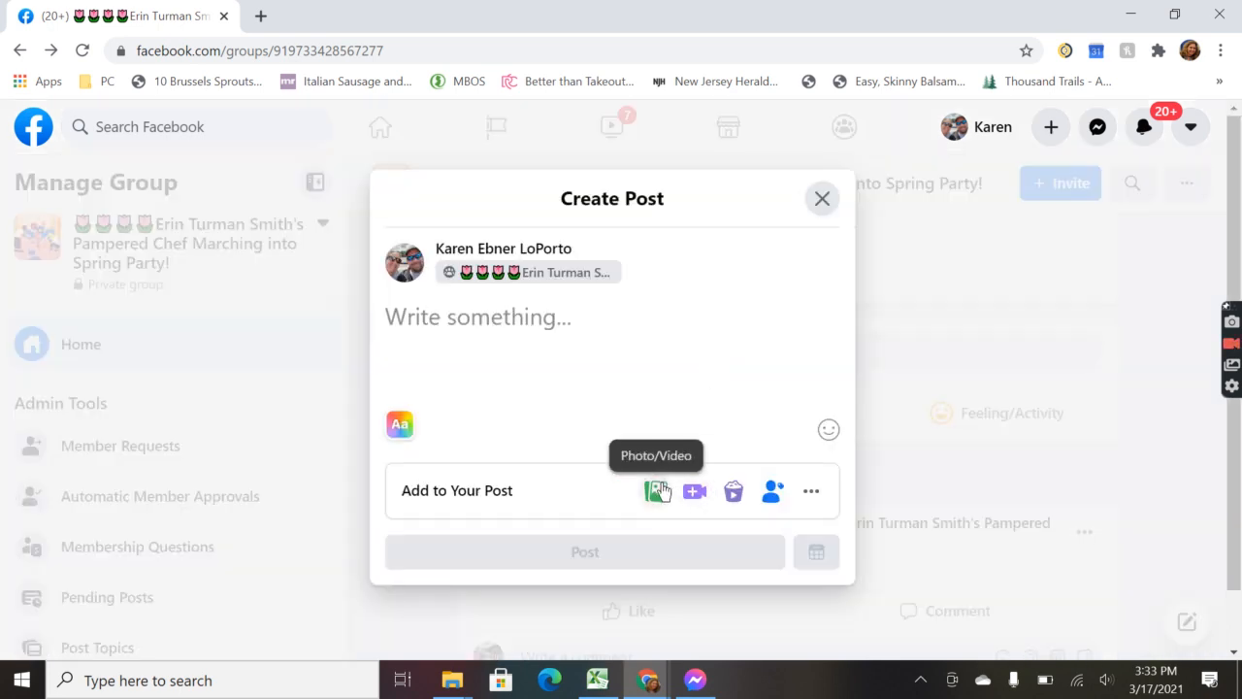
key(ctrl+v)
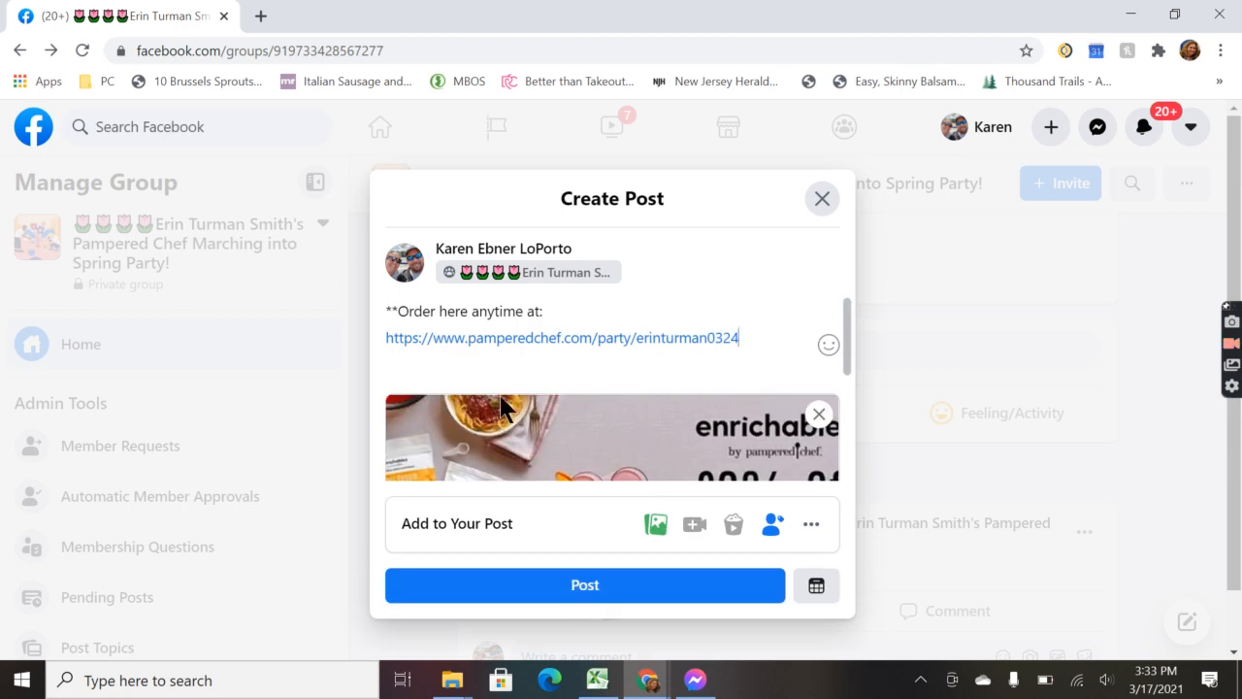
scroll(650, 410, down, 2)
scroll(650, 409, up, 2)
click(817, 415)
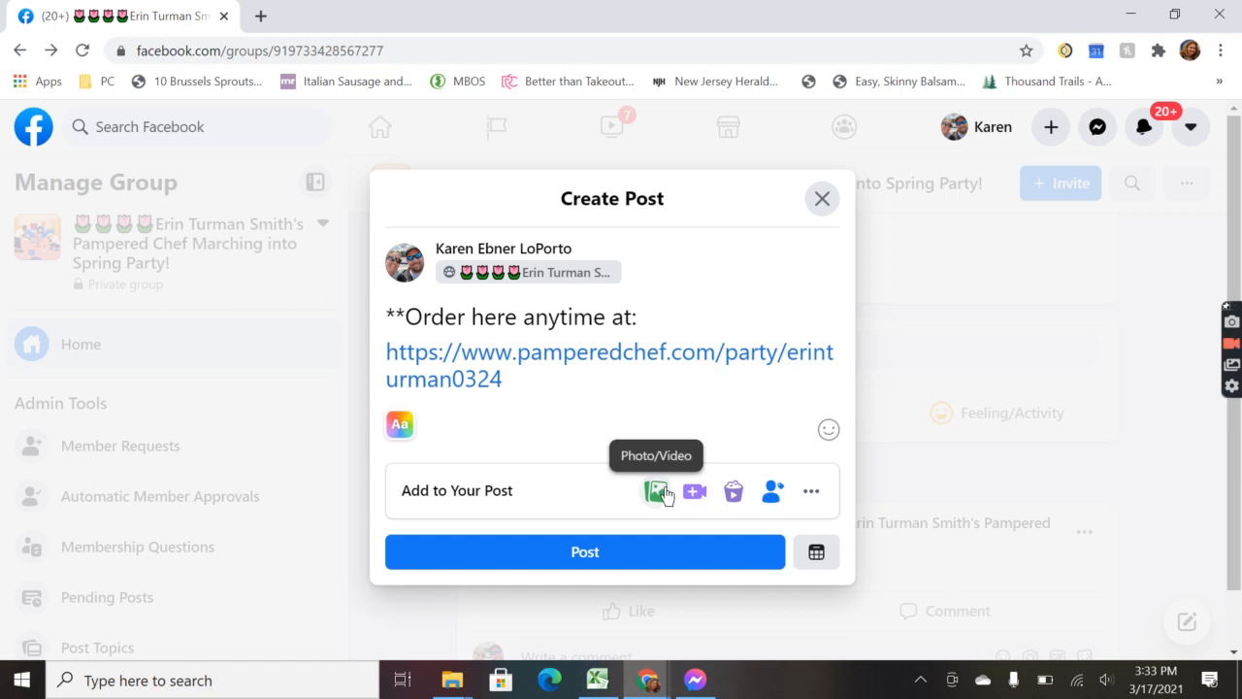
Step: Attach the 'link 1' image from Pampered chef > shopping link and publish the post
click(657, 490)
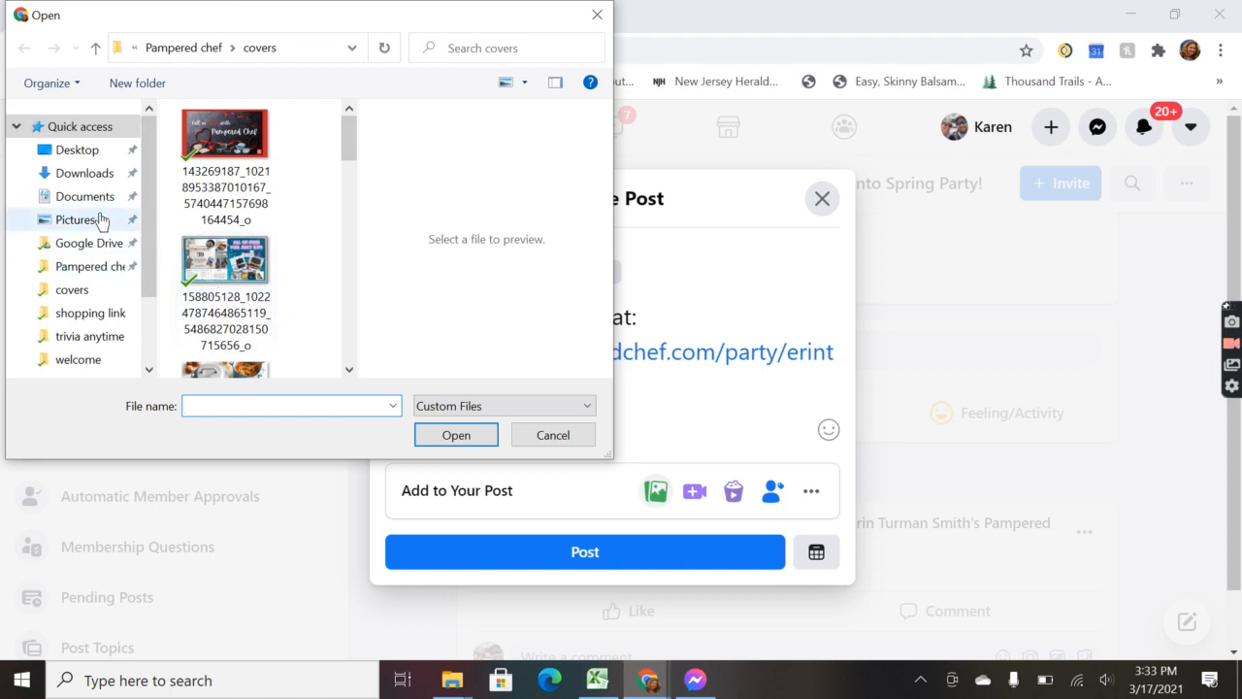
click(112, 268)
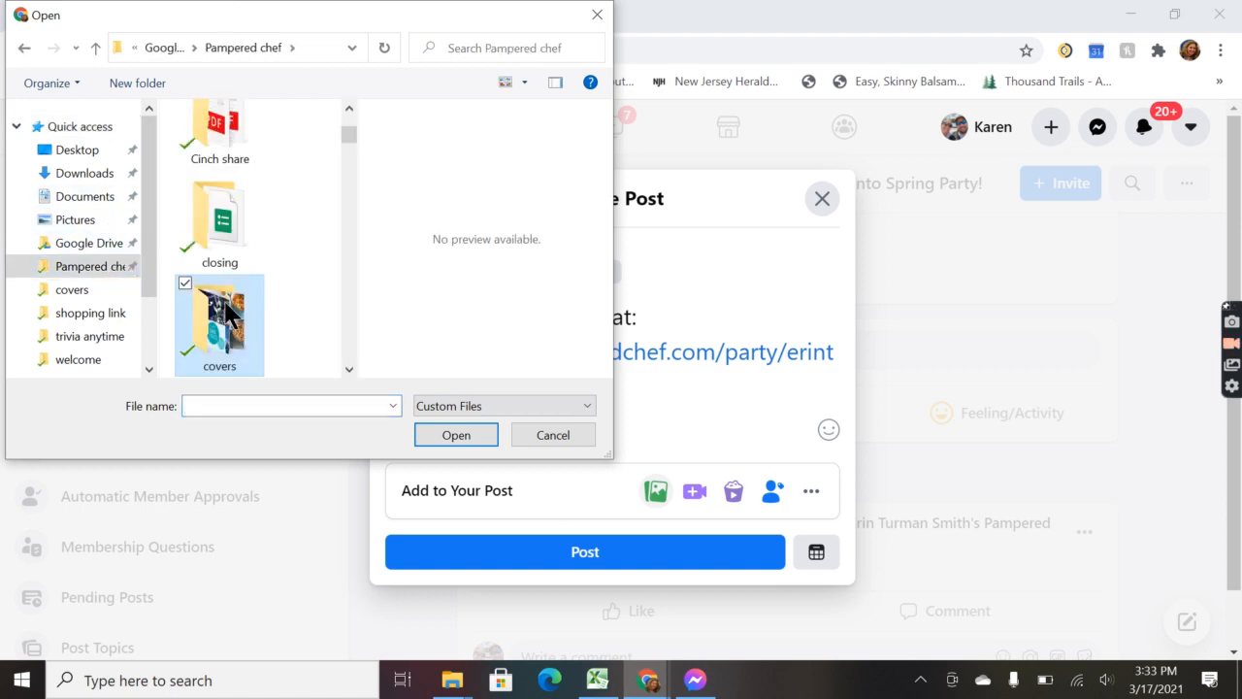
scroll(228, 311, down, 5)
scroll(226, 313, down, 5)
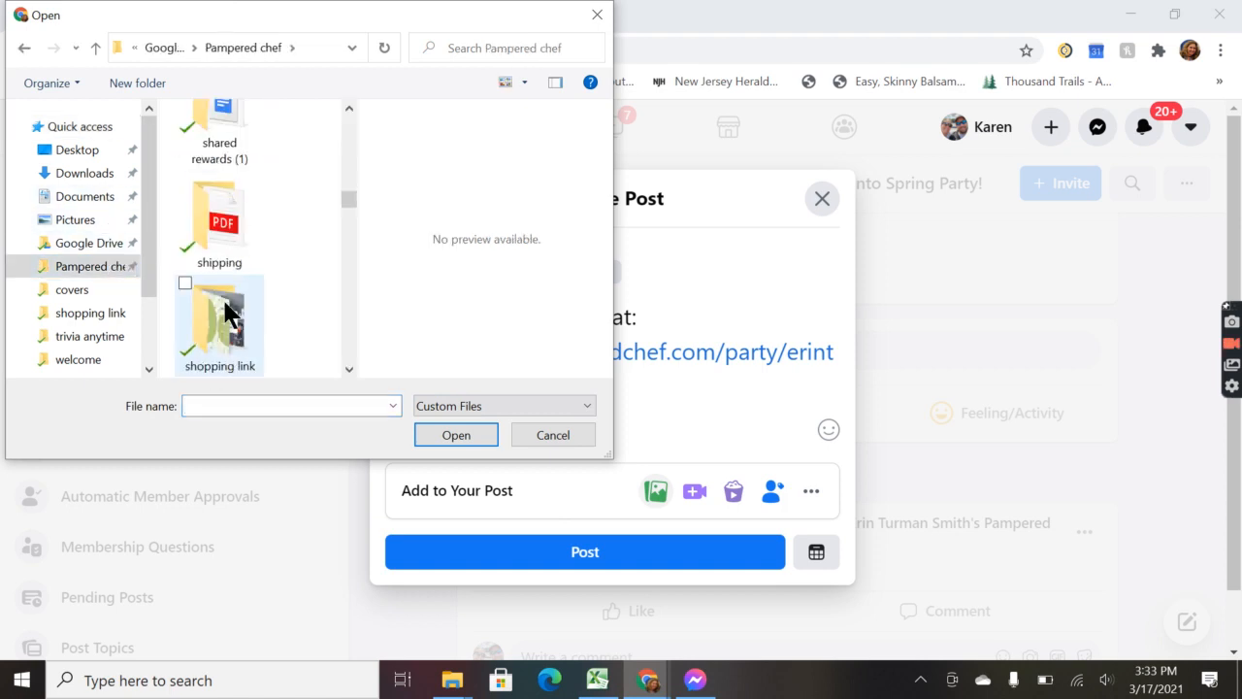
double_click(242, 154)
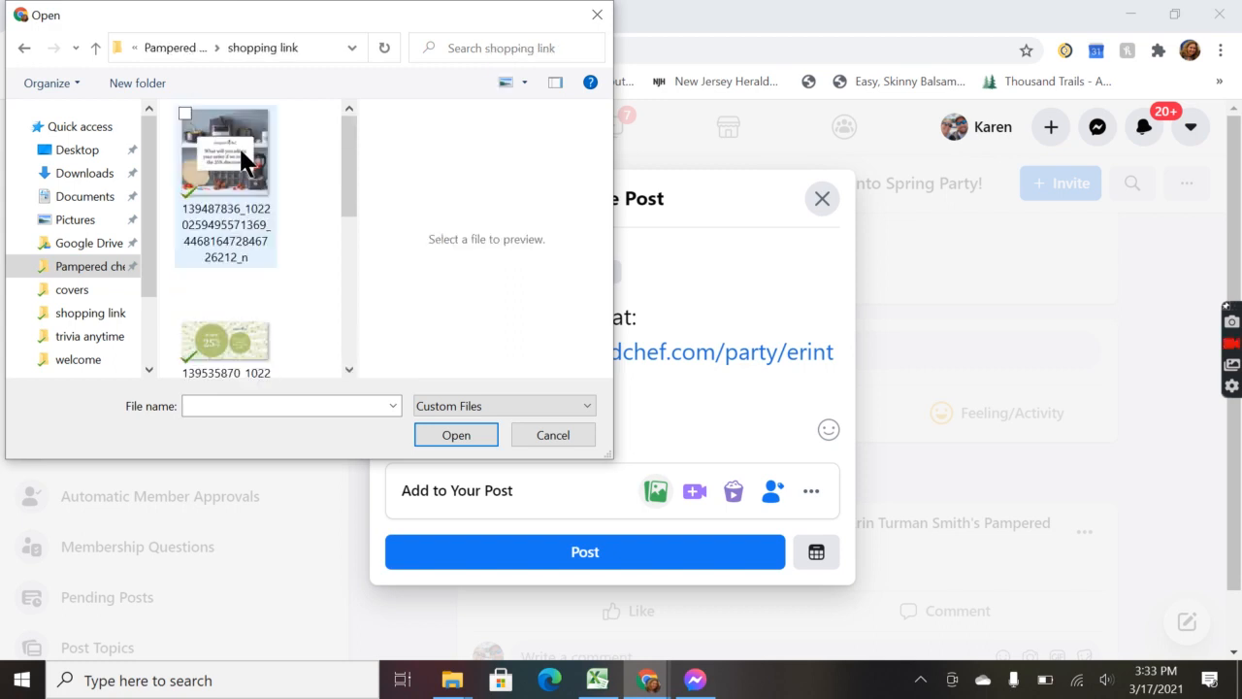
scroll(249, 257, down, 2)
double_click(243, 330)
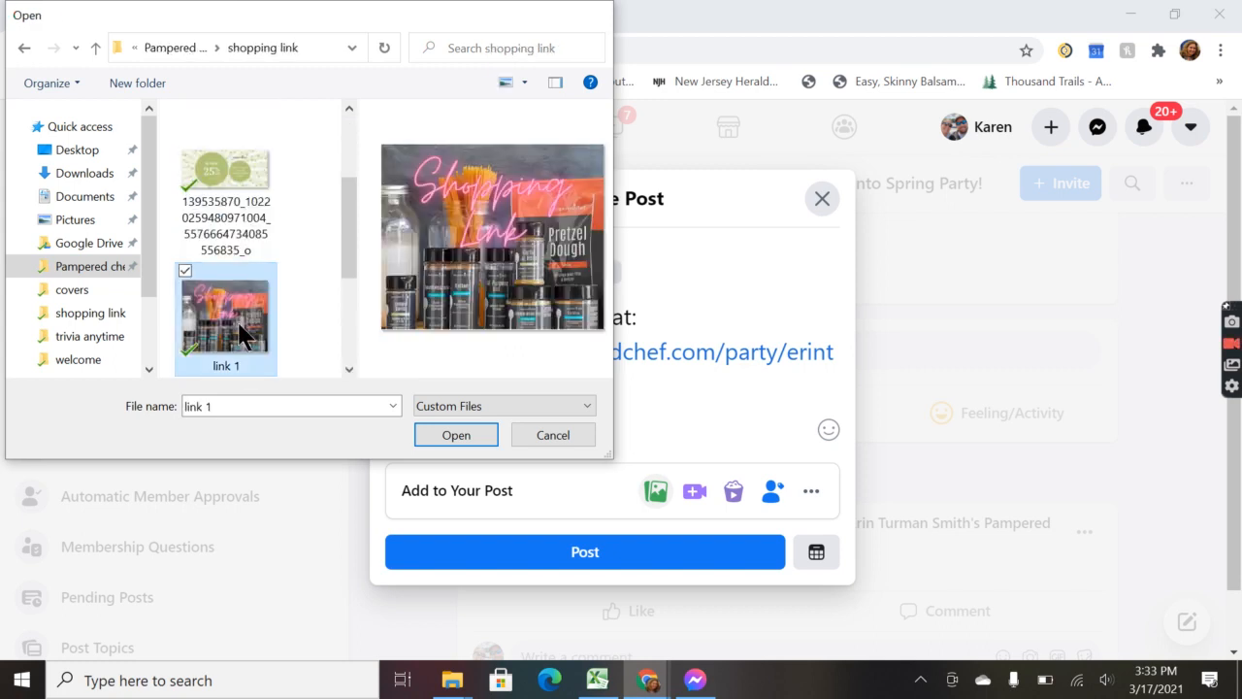
scroll(708, 398, down, 2)
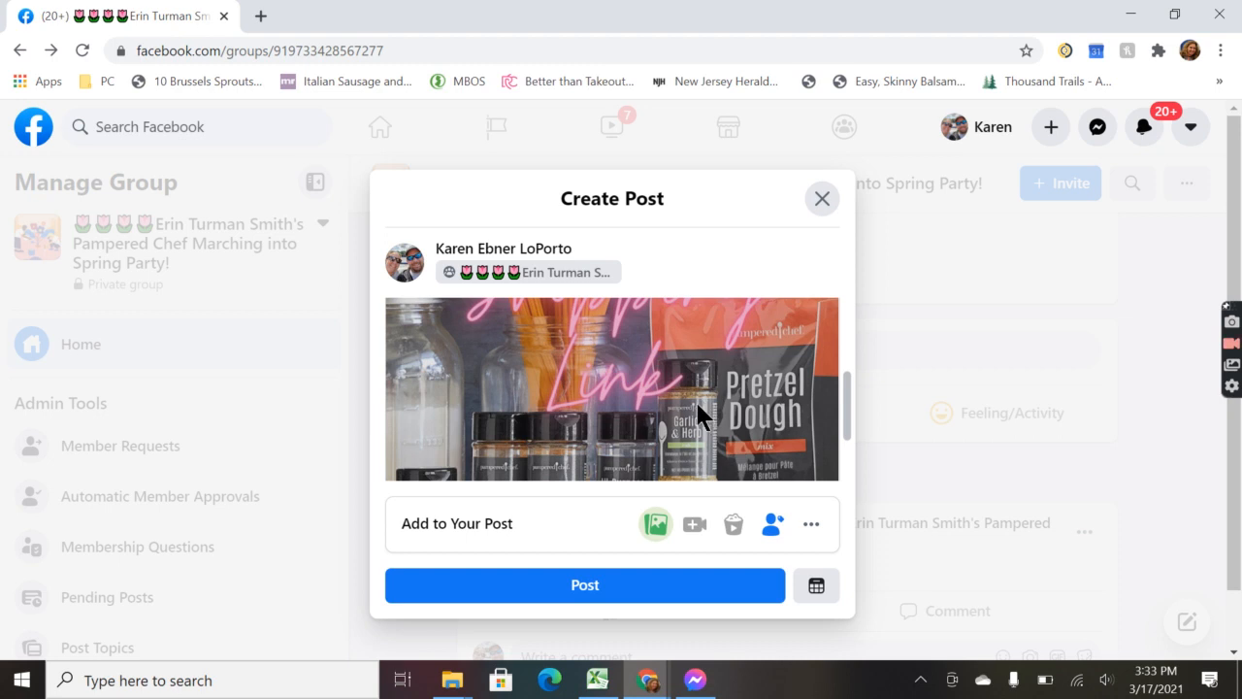
click(600, 588)
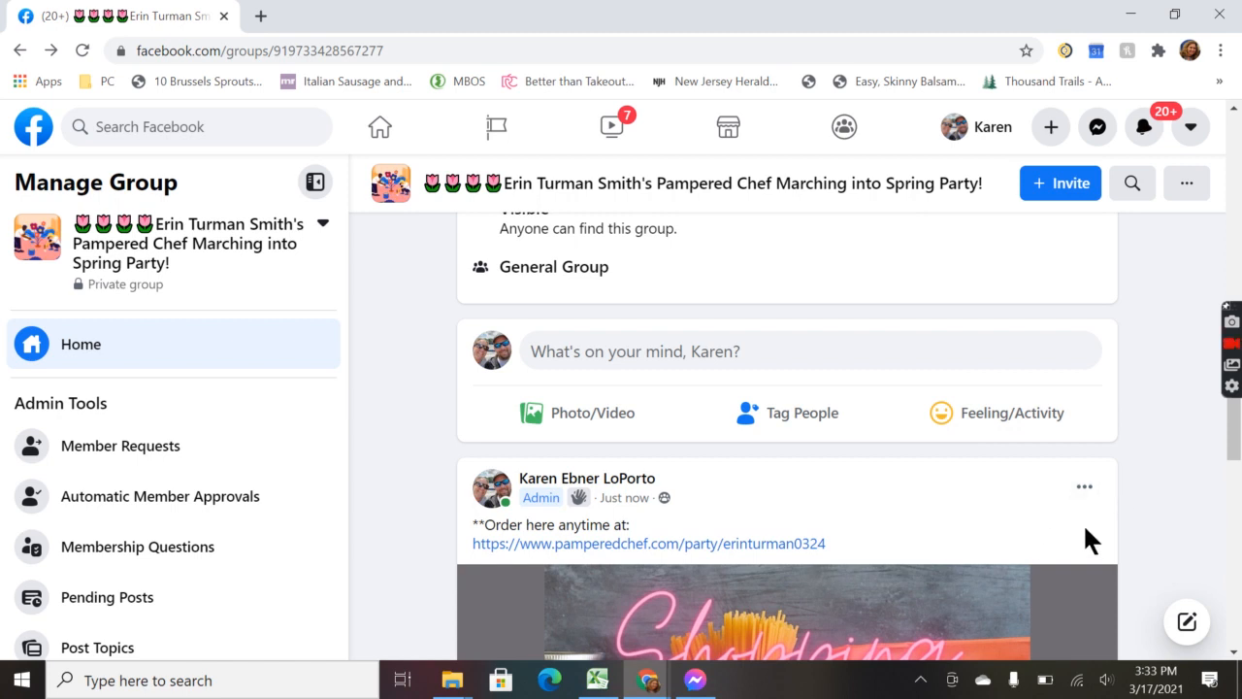
Step: Mark the new shopping-link post as a group announcement
scroll(1090, 485, down, 2)
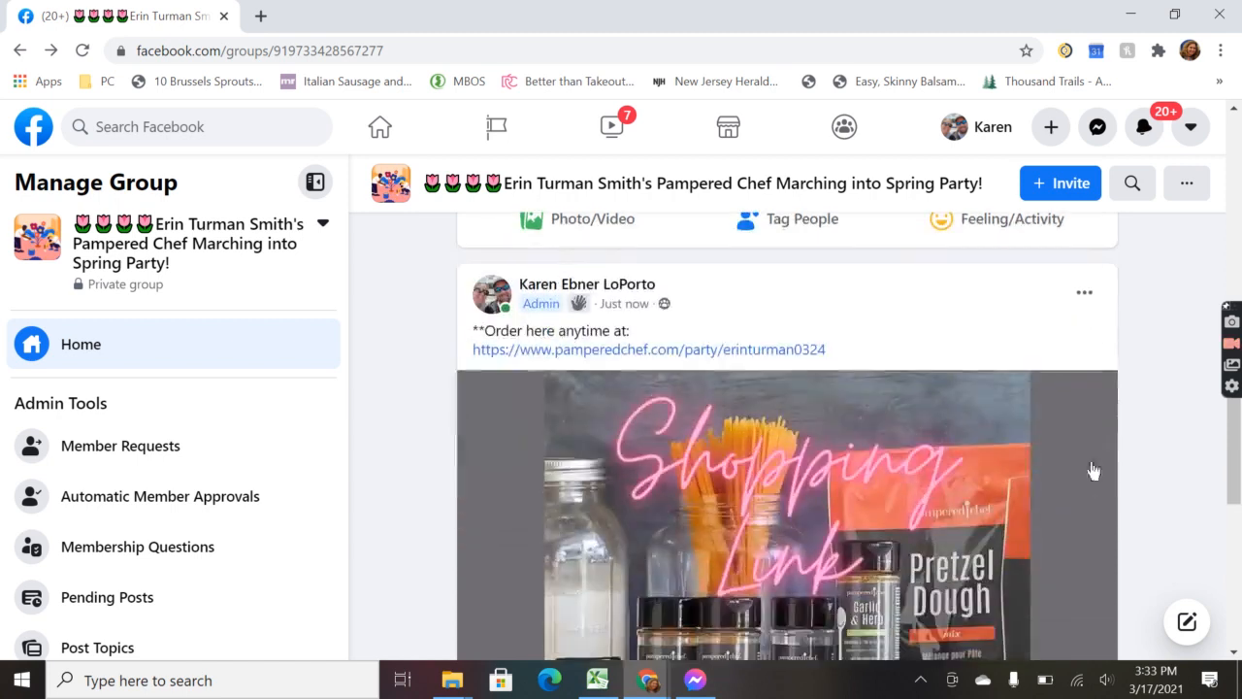
click(1085, 301)
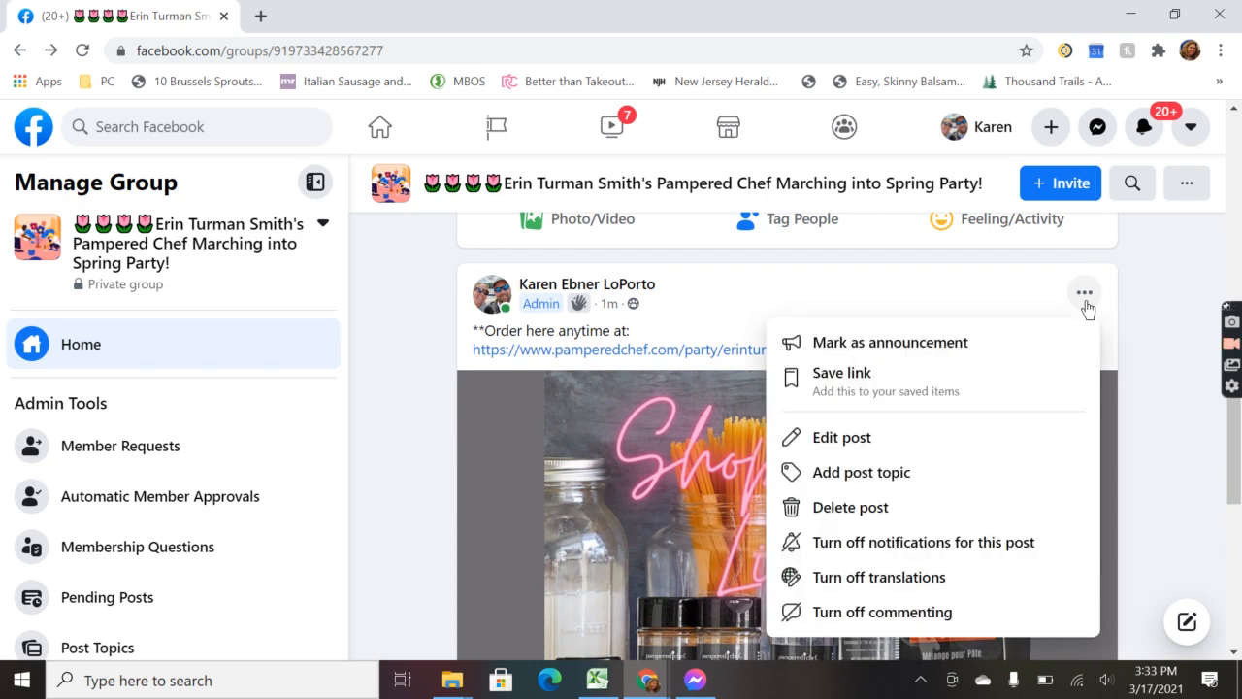
click(989, 349)
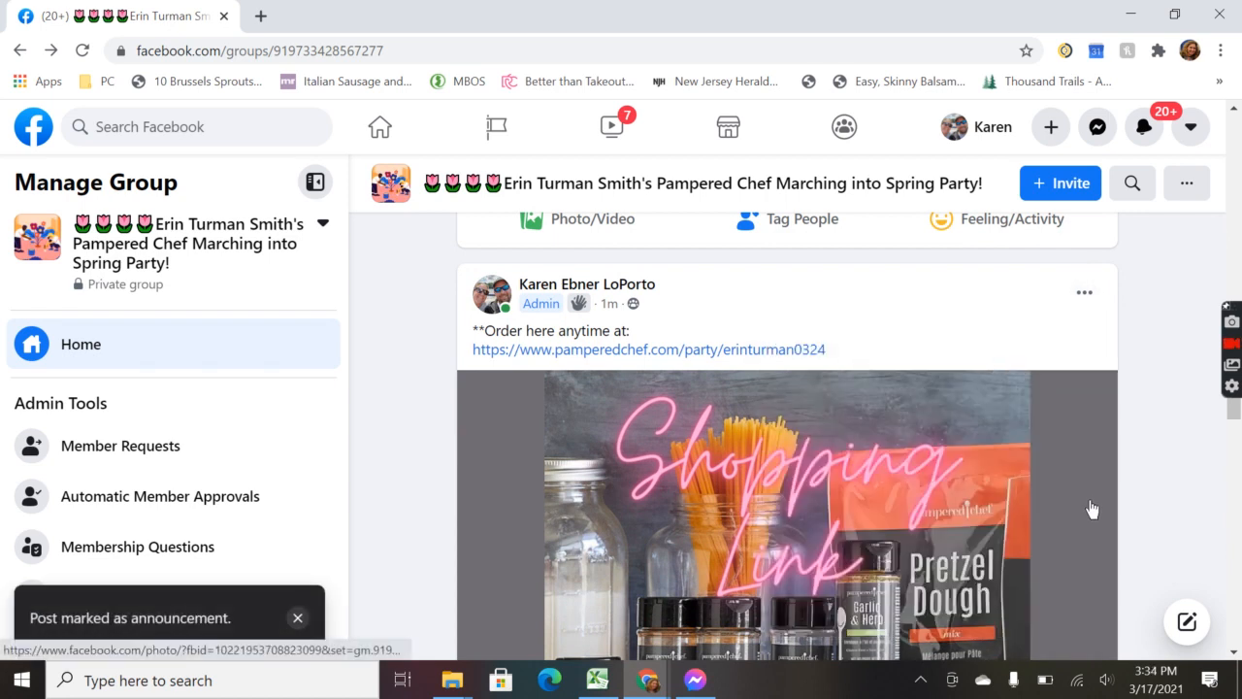
Step: Scroll to the top and reload the group page to show the new cover
scroll(1092, 509, up, 6)
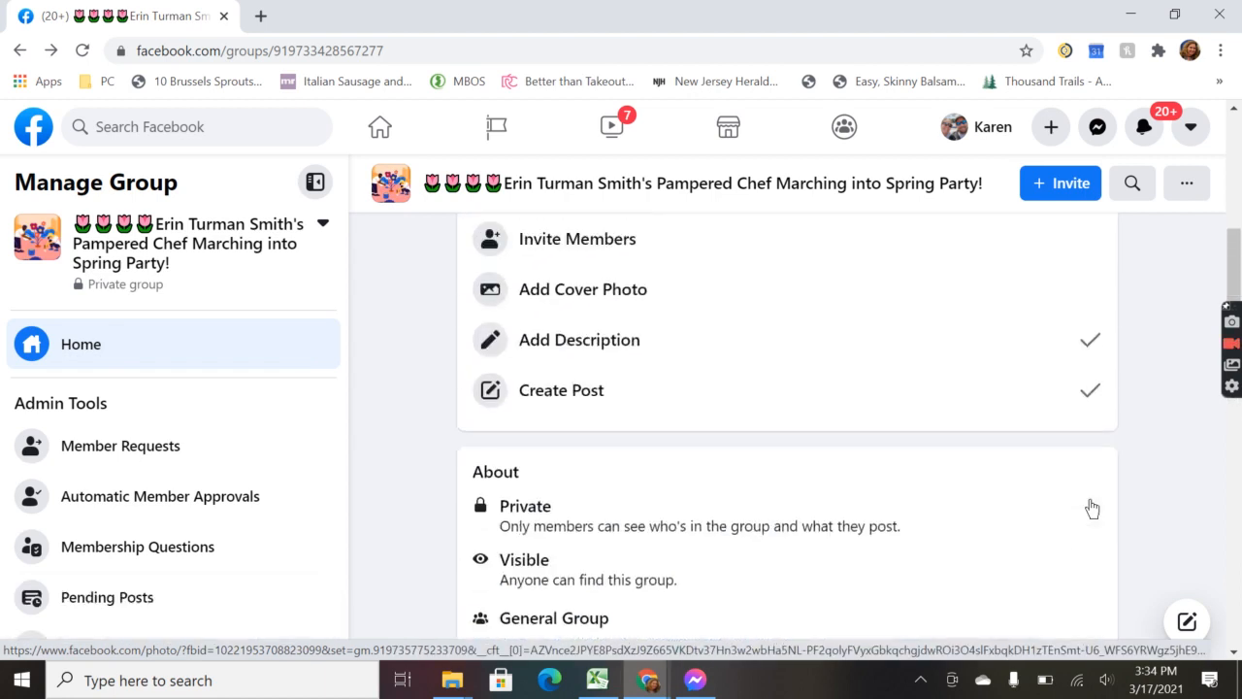
scroll(1092, 509, up, 2)
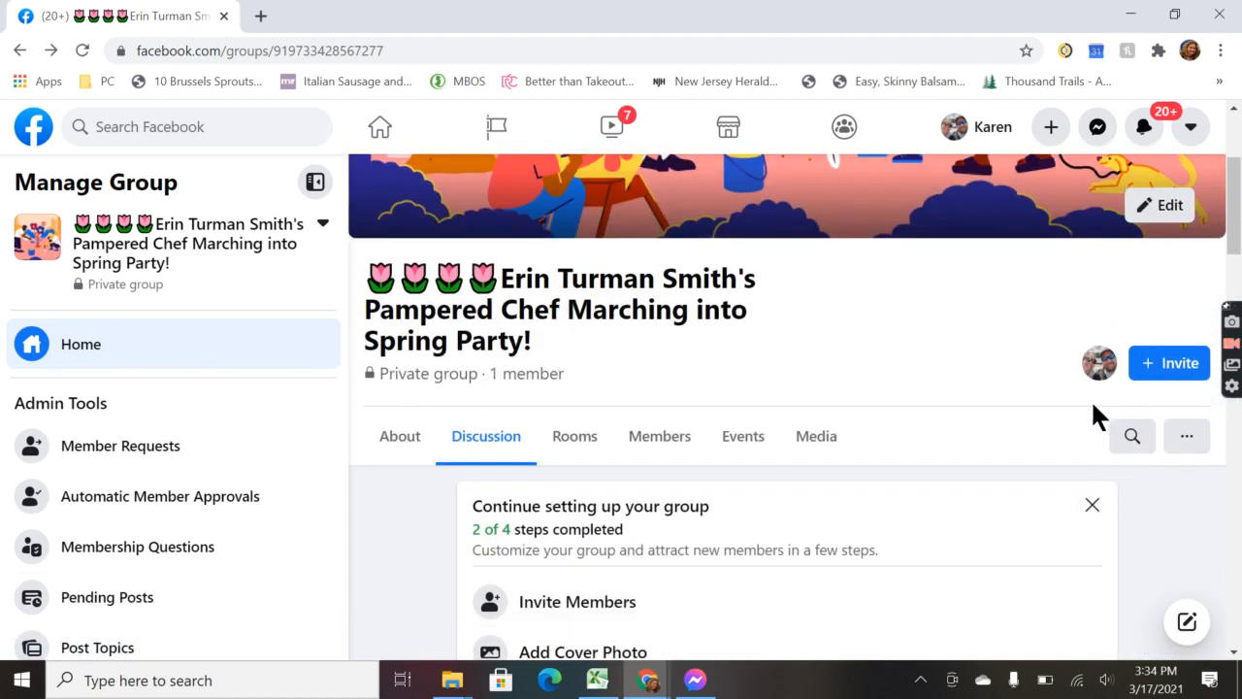
click(81, 52)
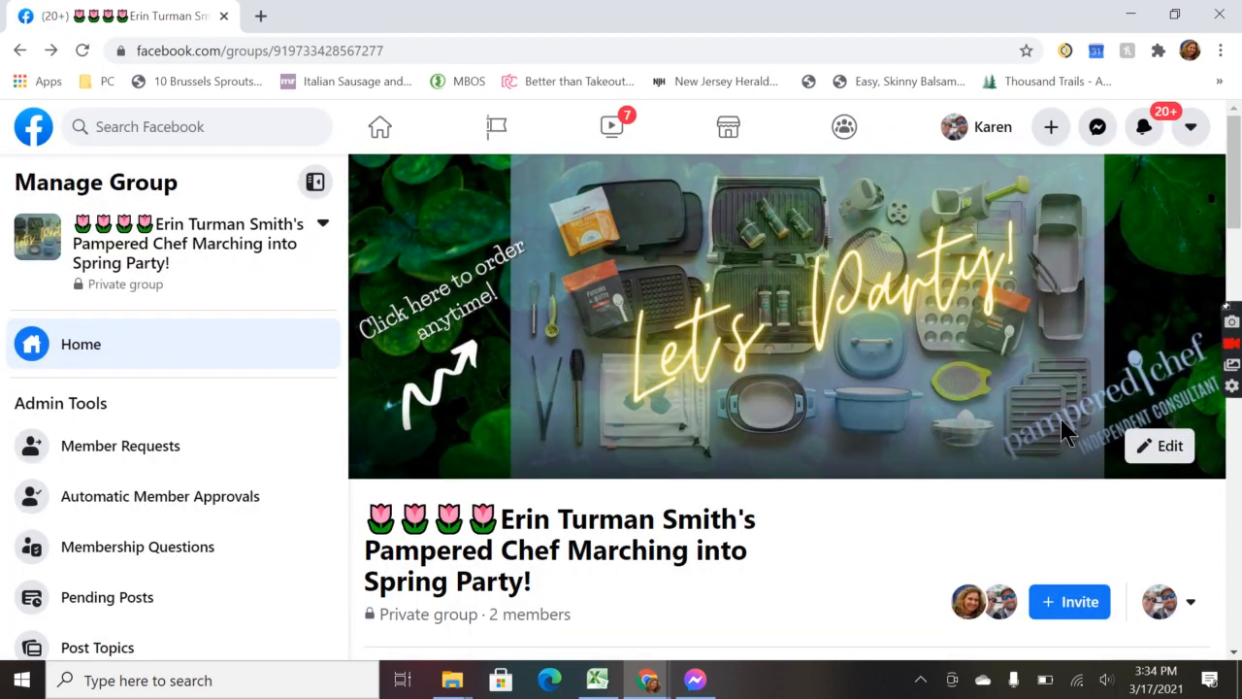
Step: Switch the group identity to the Pampered Chef Independent Consultant Page and dismiss the notice
scroll(971, 481, down, 2)
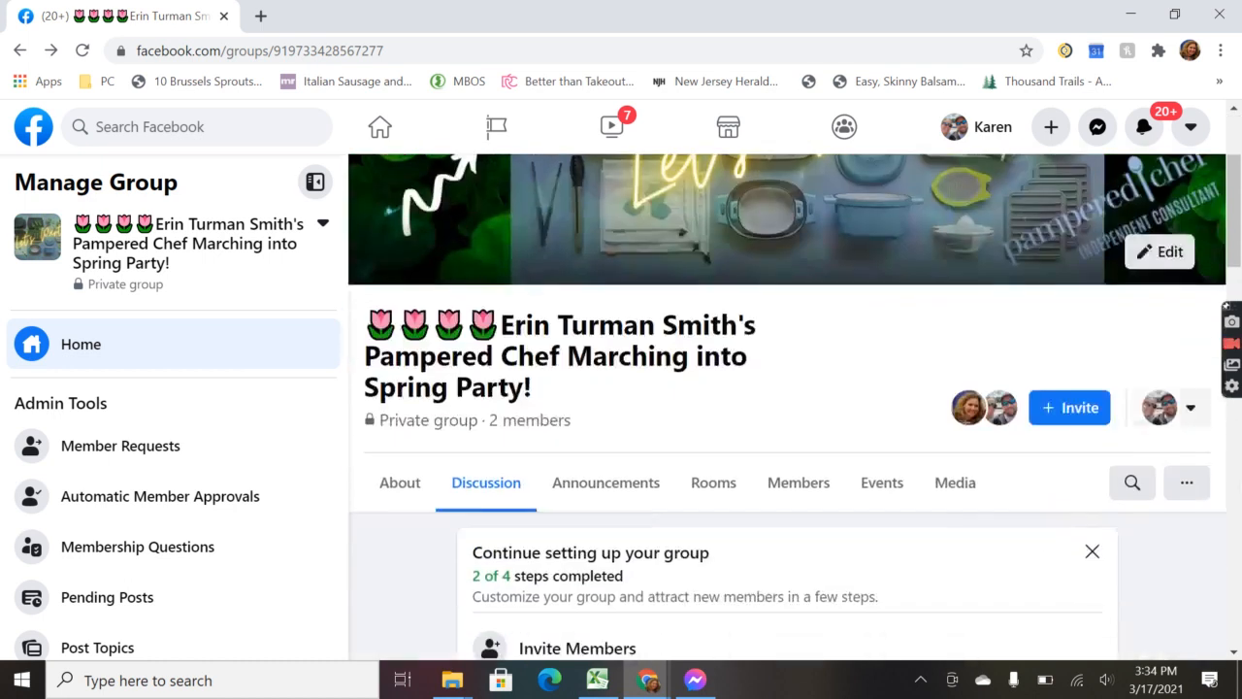
click(1199, 417)
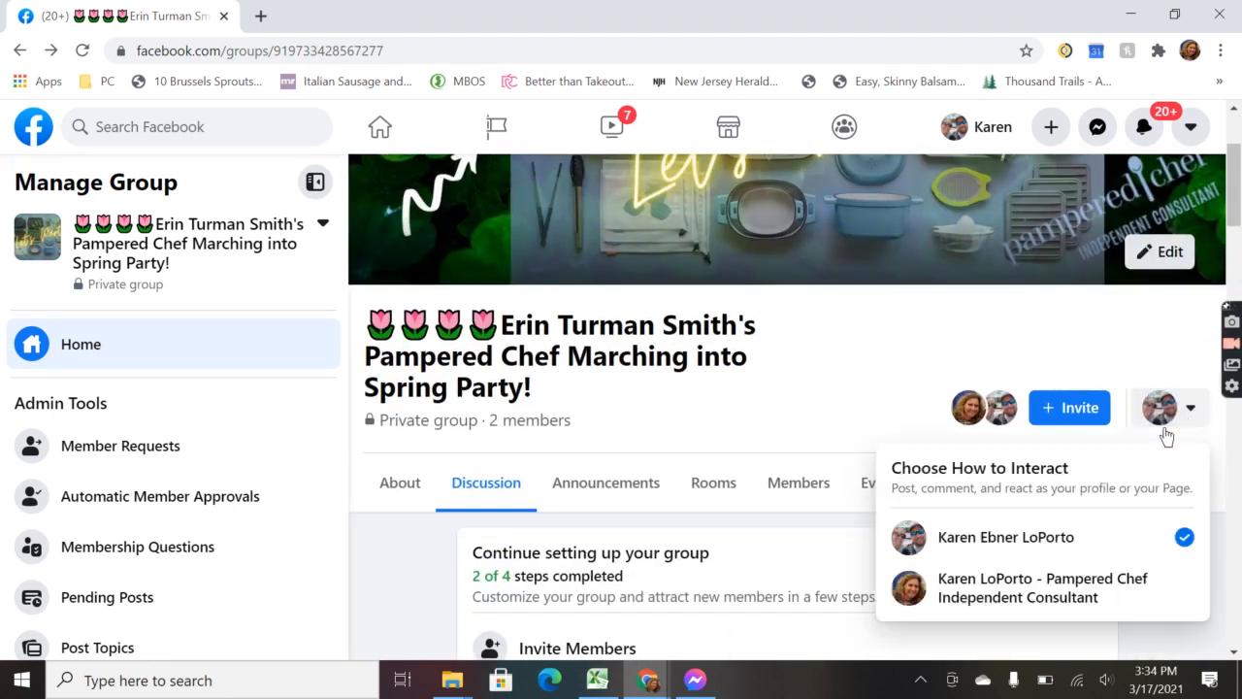
click(1020, 590)
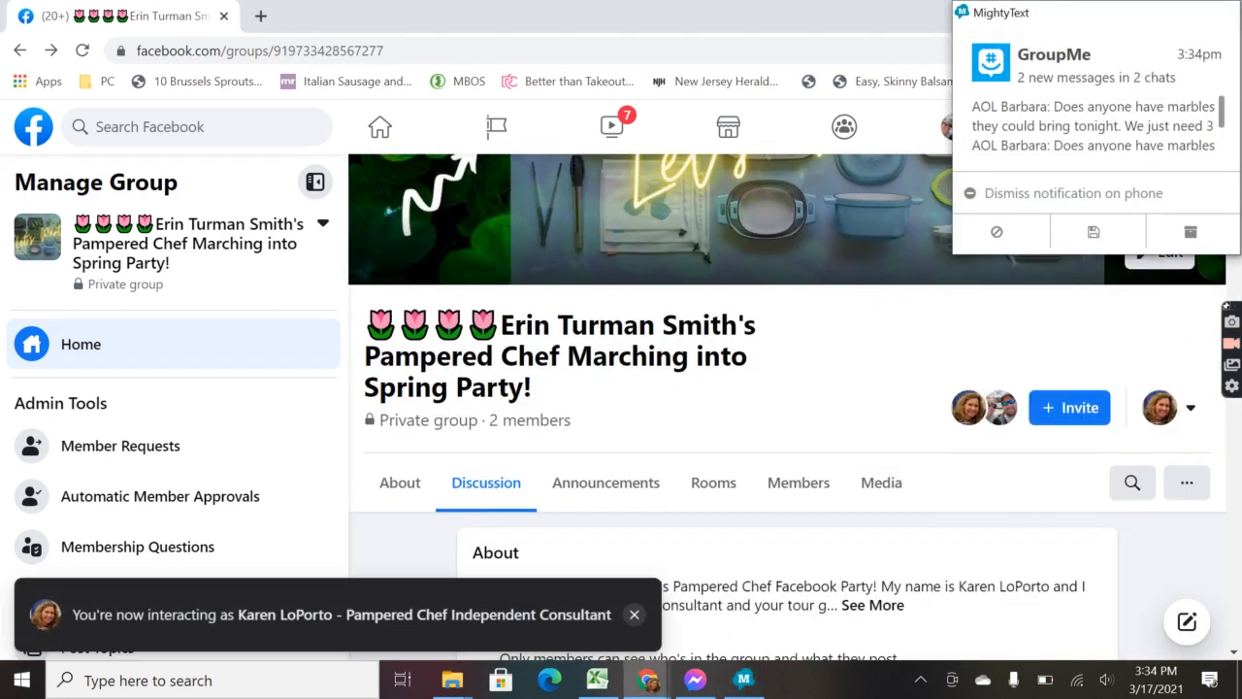
click(634, 613)
Step: Dismiss the phone notification, review the group page, and confirm the Page identity is active
click(1224, 13)
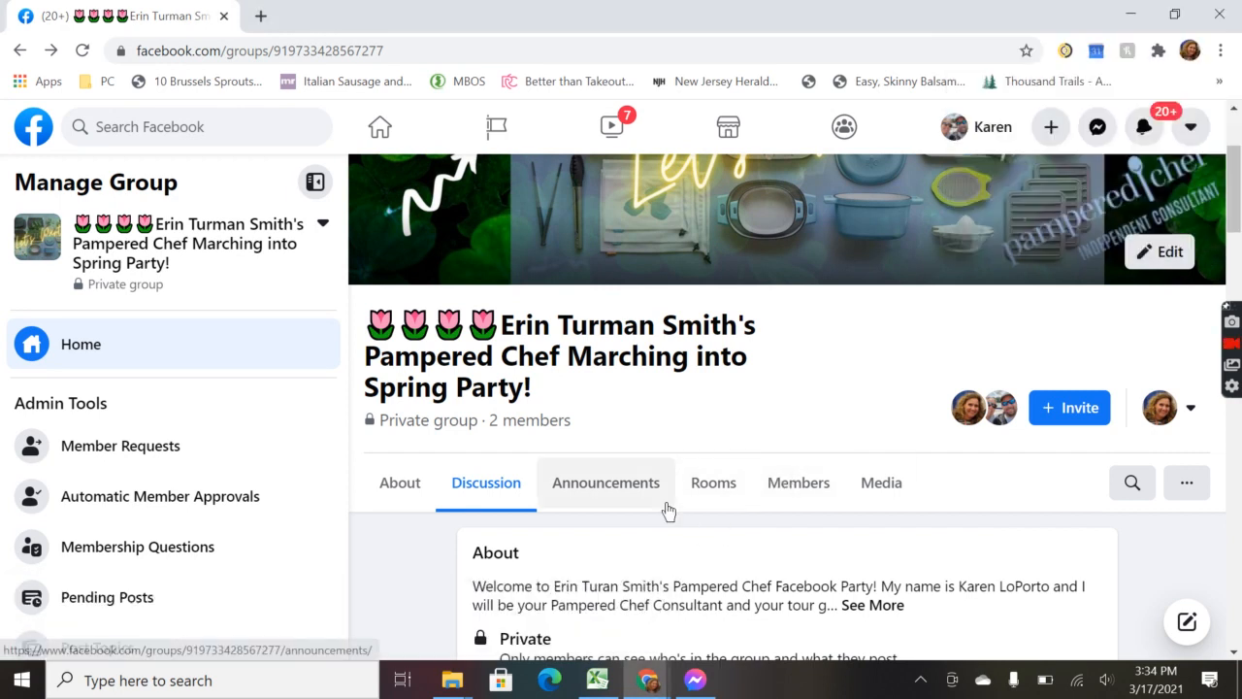
scroll(757, 437, down, 2)
scroll(752, 474, up, 1)
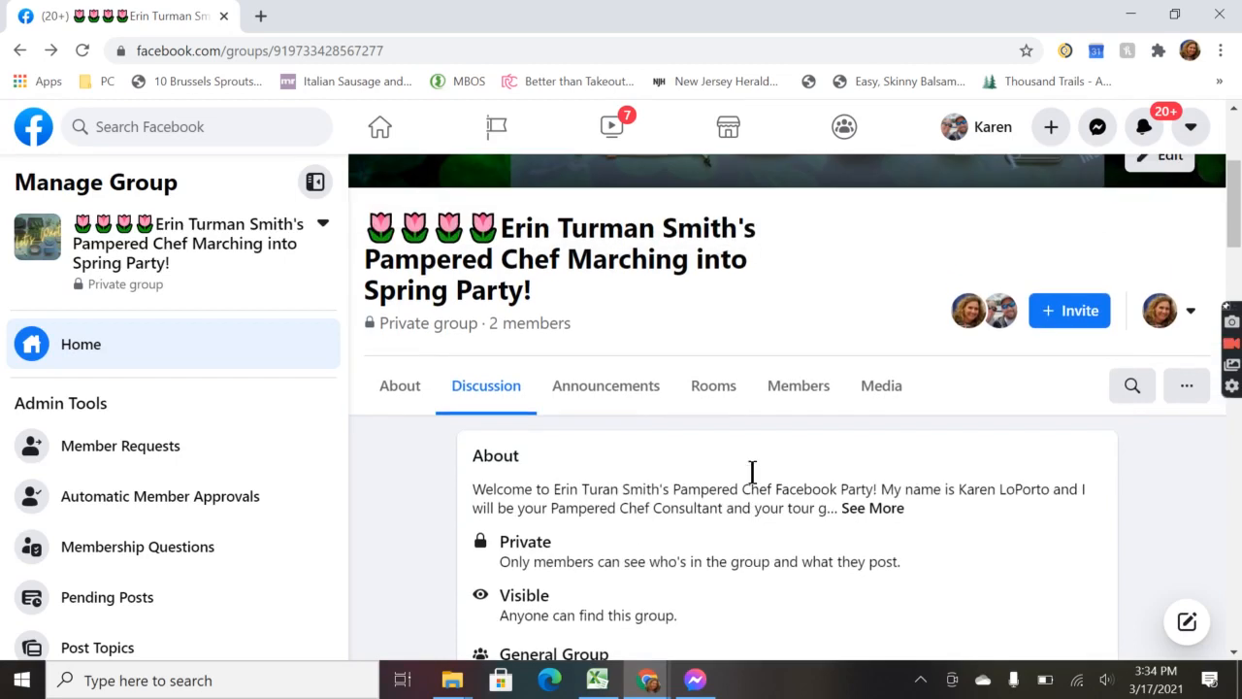
scroll(750, 469, down, 7)
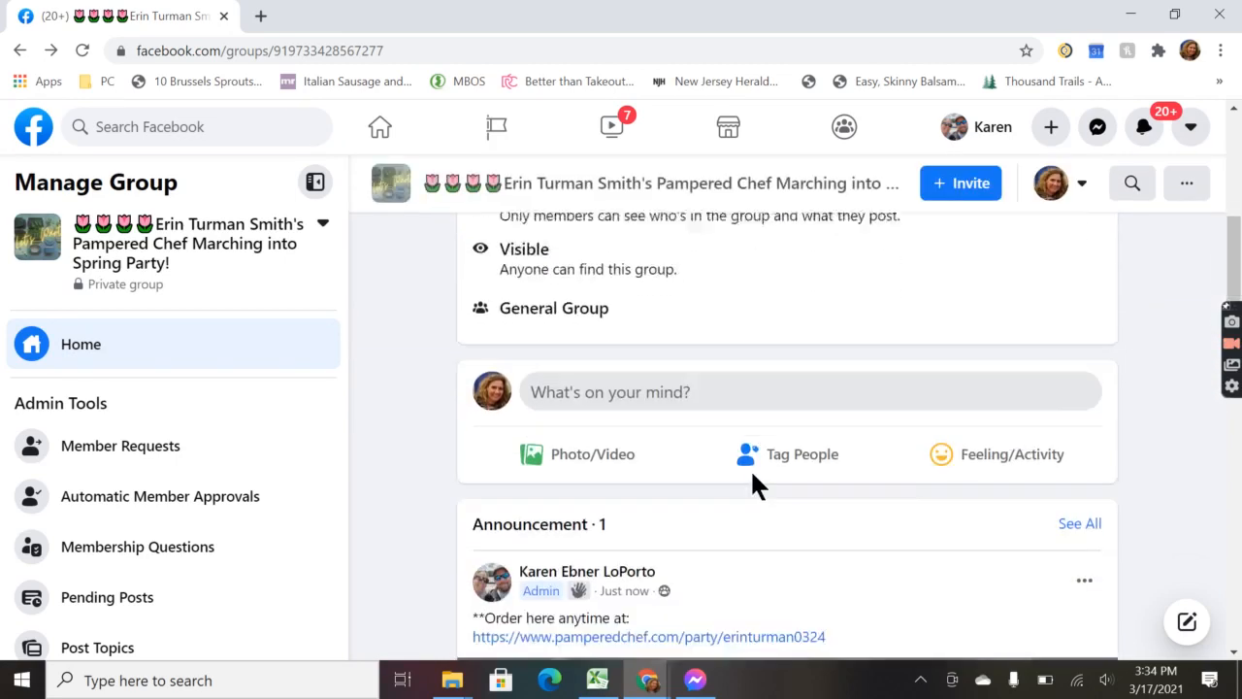
scroll(754, 485, down, 4)
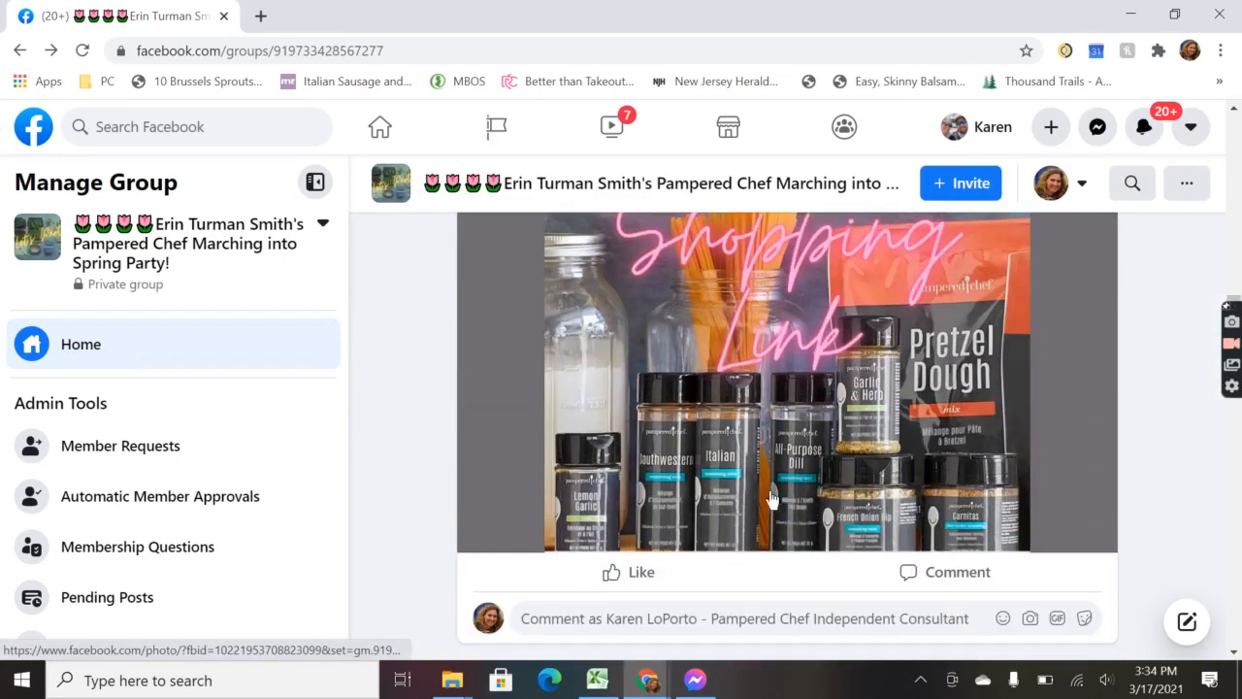
scroll(810, 529, up, 11)
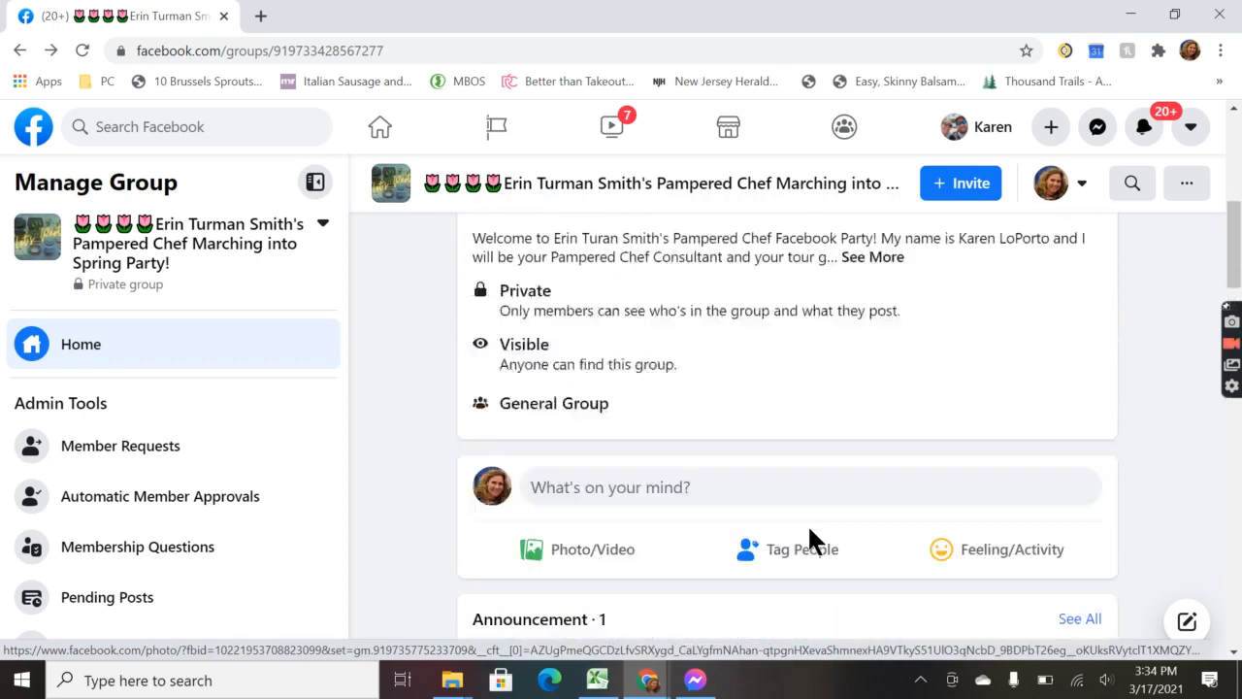
scroll(805, 529, down, 2)
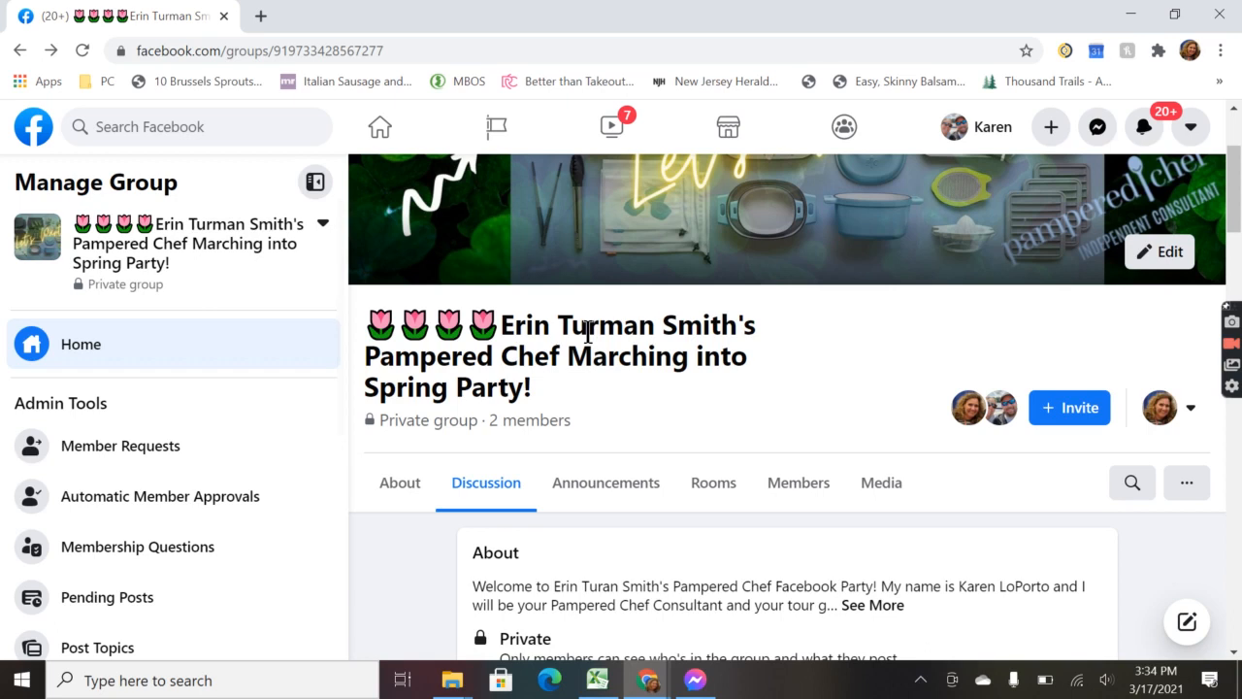
click(1186, 411)
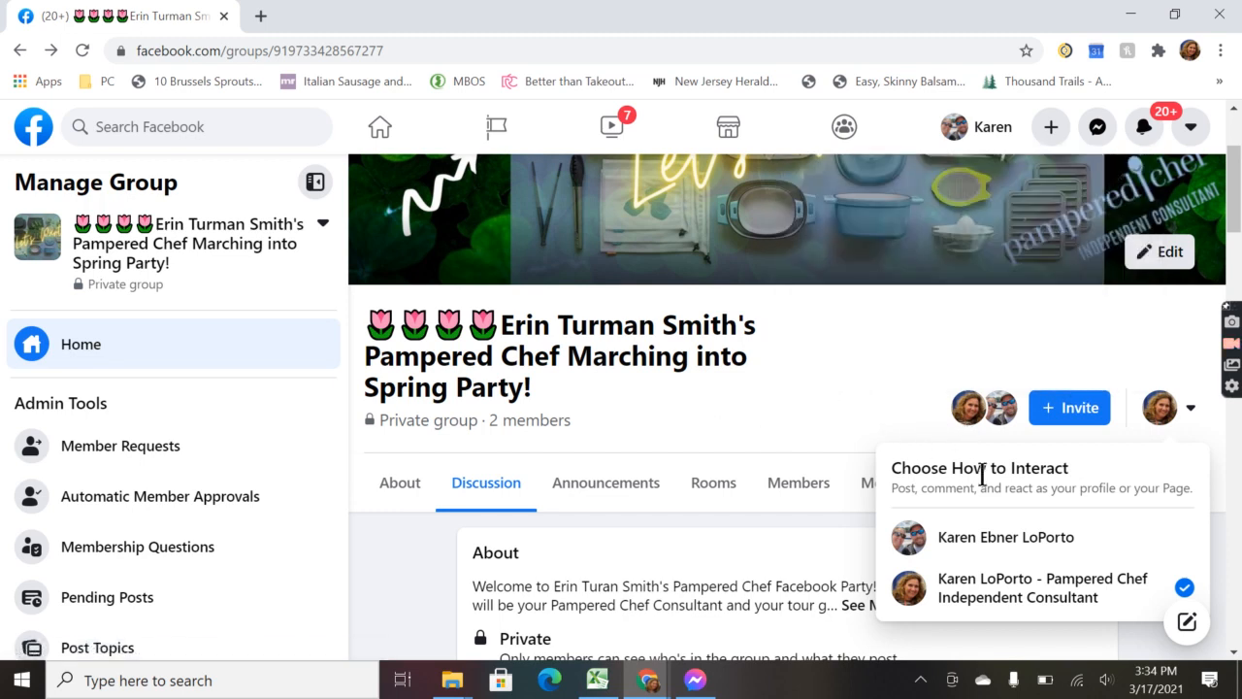
click(857, 343)
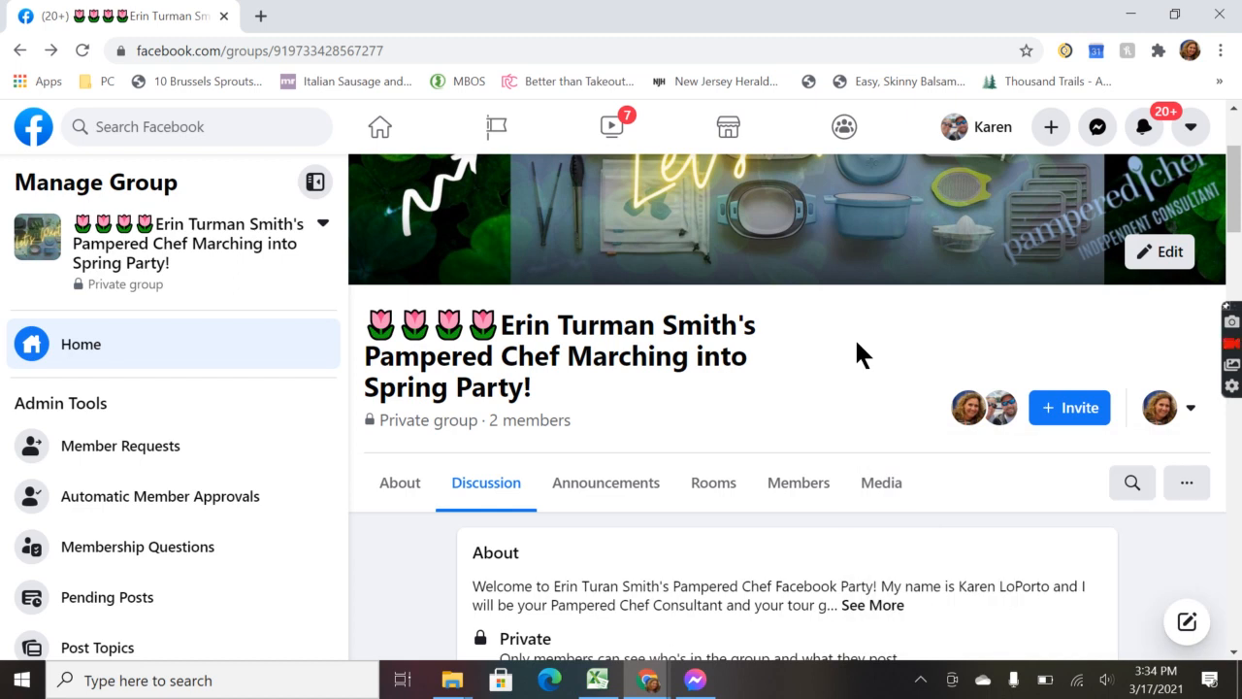